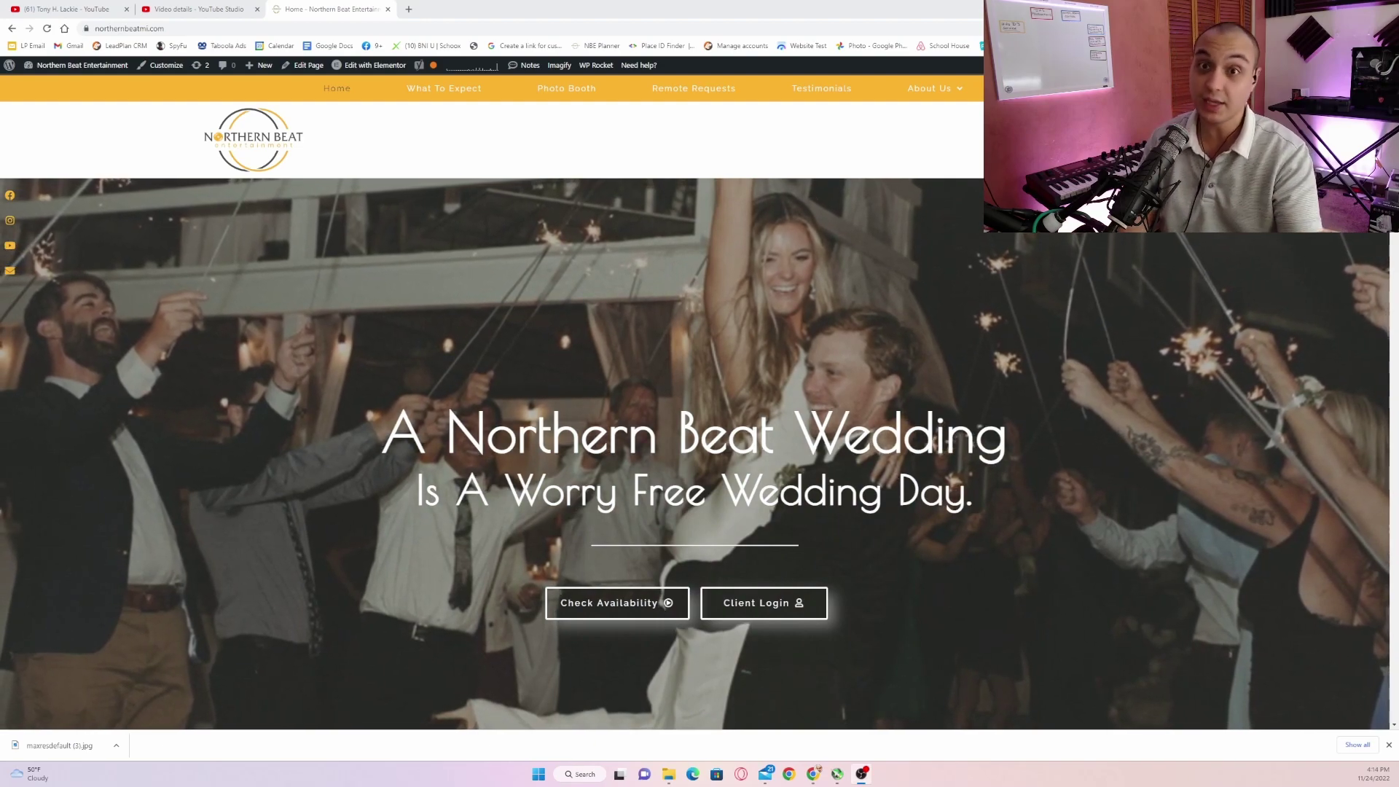
# Scroll through The Beat's gig log grid to reach the Amazing Wedding at Aurora Cellars post
pyautogui.scroll(-3, 802, 545)
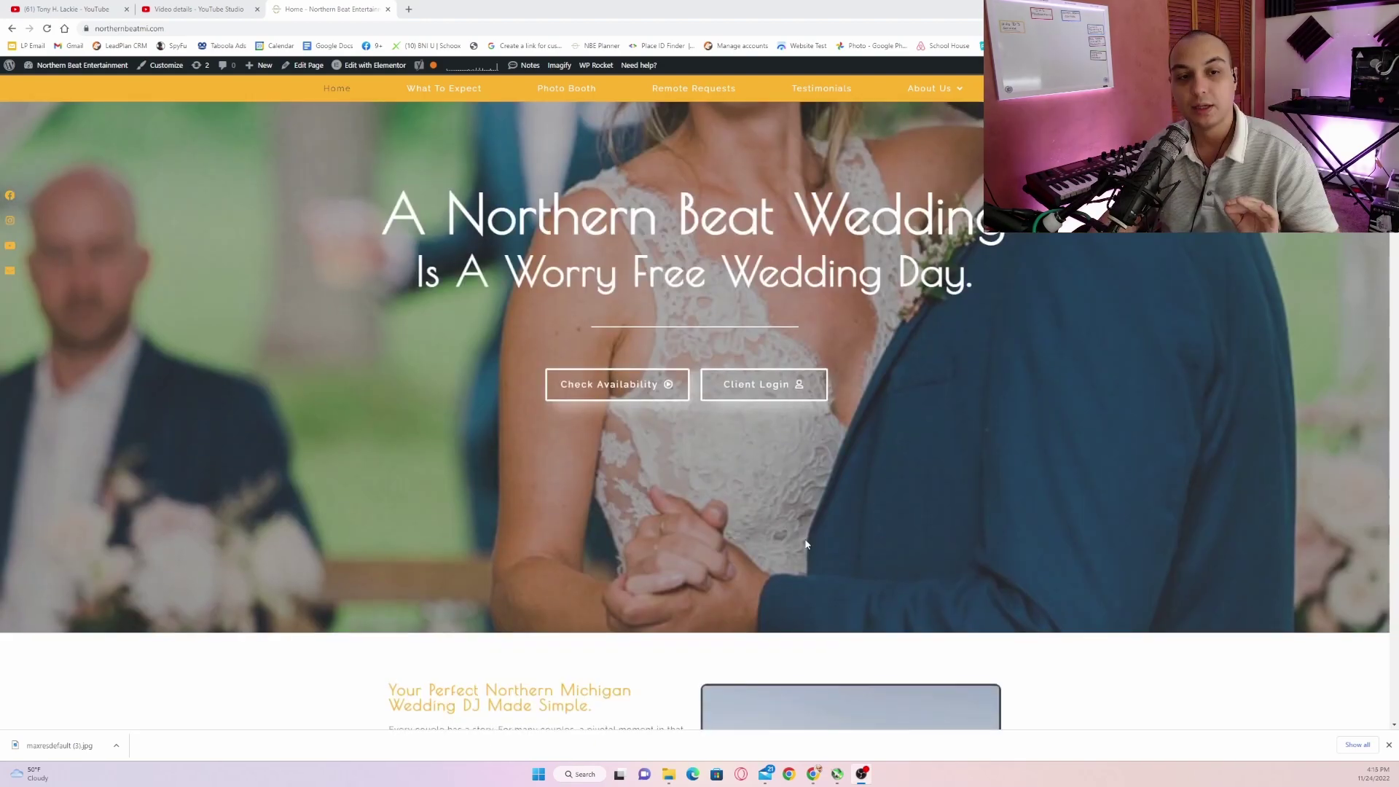
pyautogui.scroll(3, 802, 545)
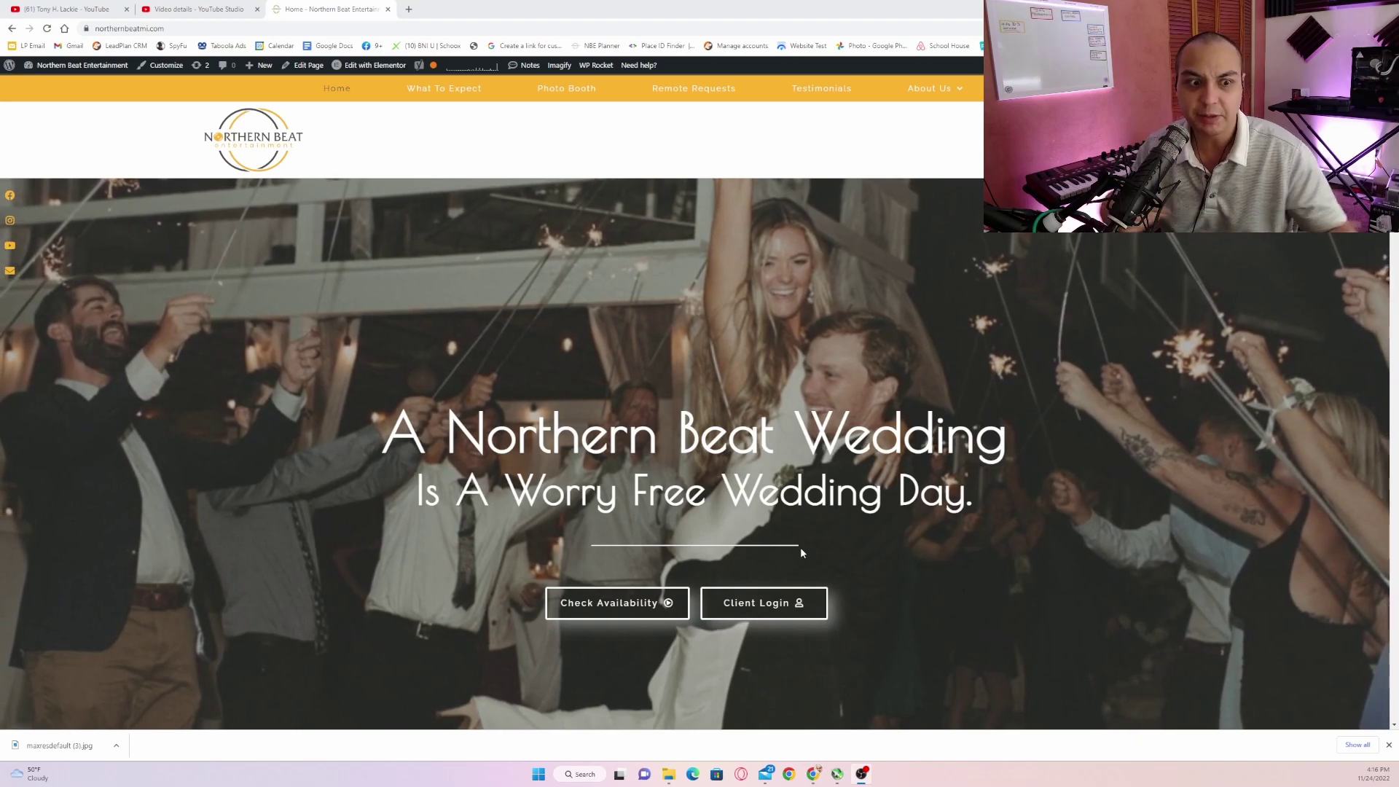
pyautogui.scroll(-15, 800, 548)
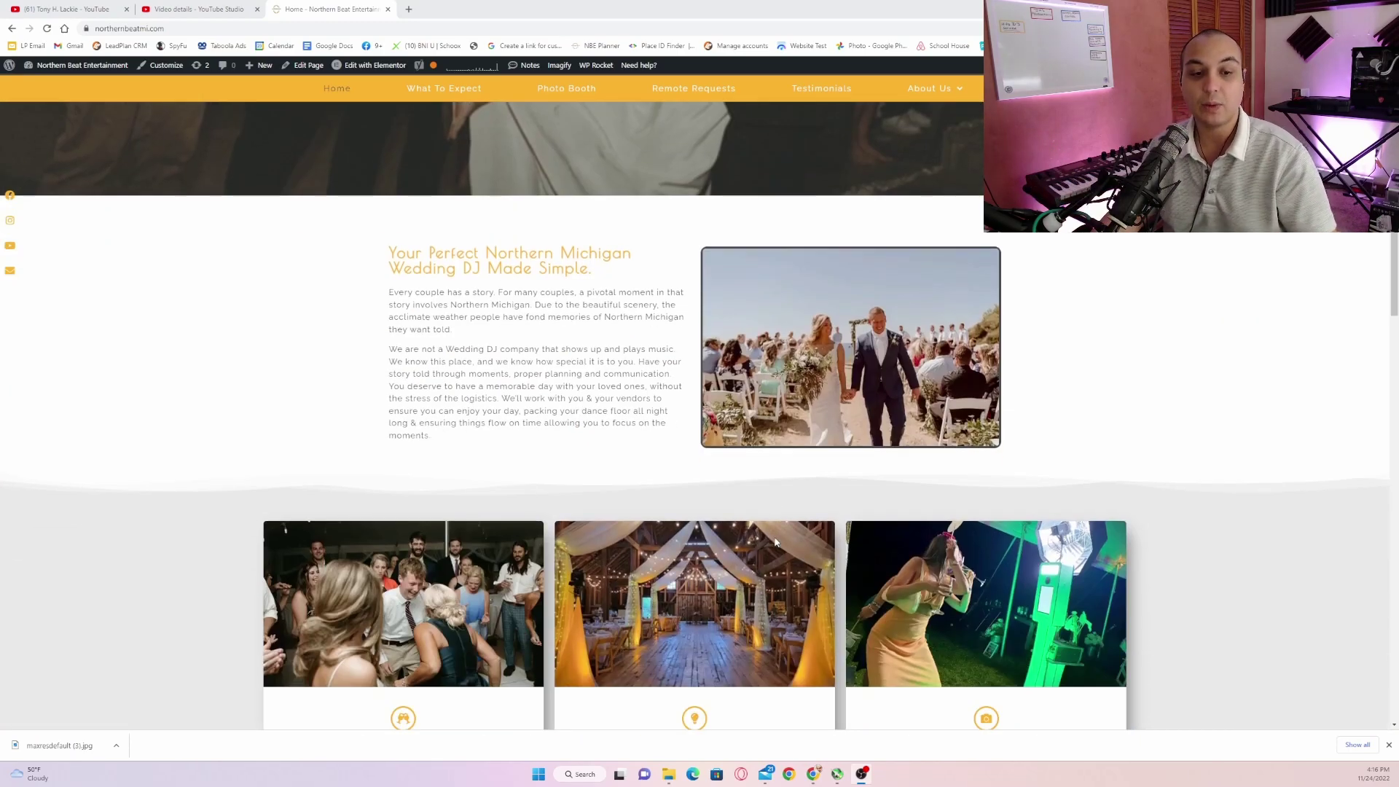
pyautogui.scroll(-10, 796, 543)
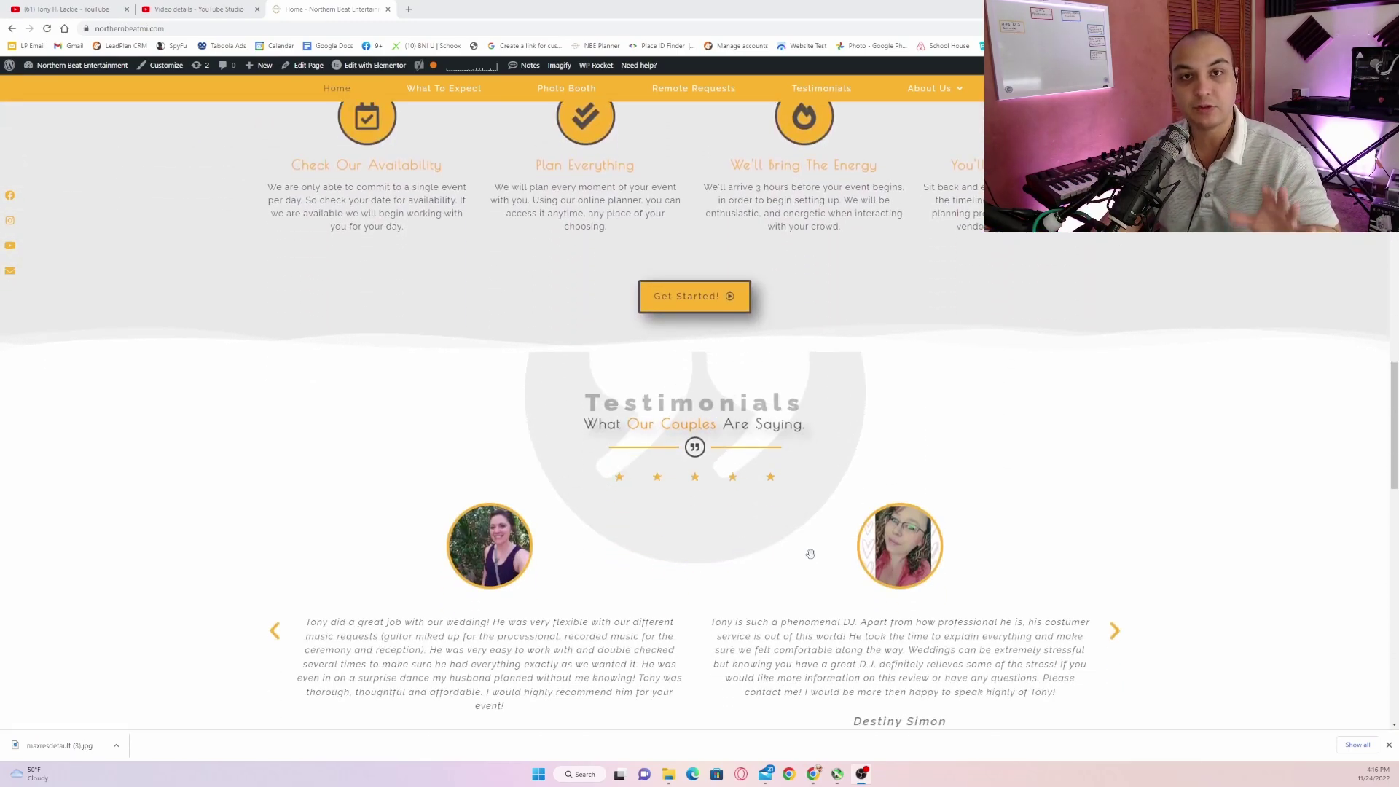
pyautogui.scroll(-10, 837, 563)
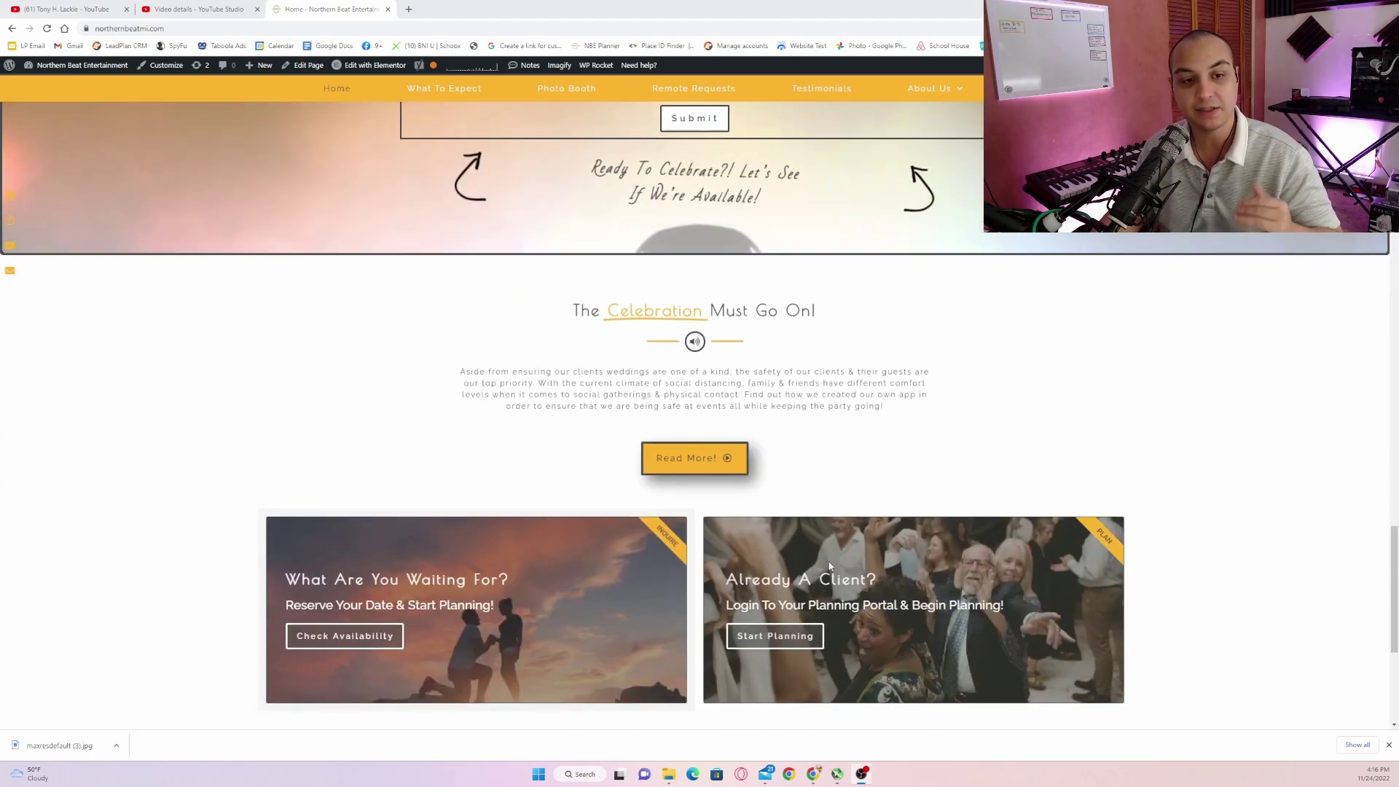
pyautogui.scroll(-2, 827, 566)
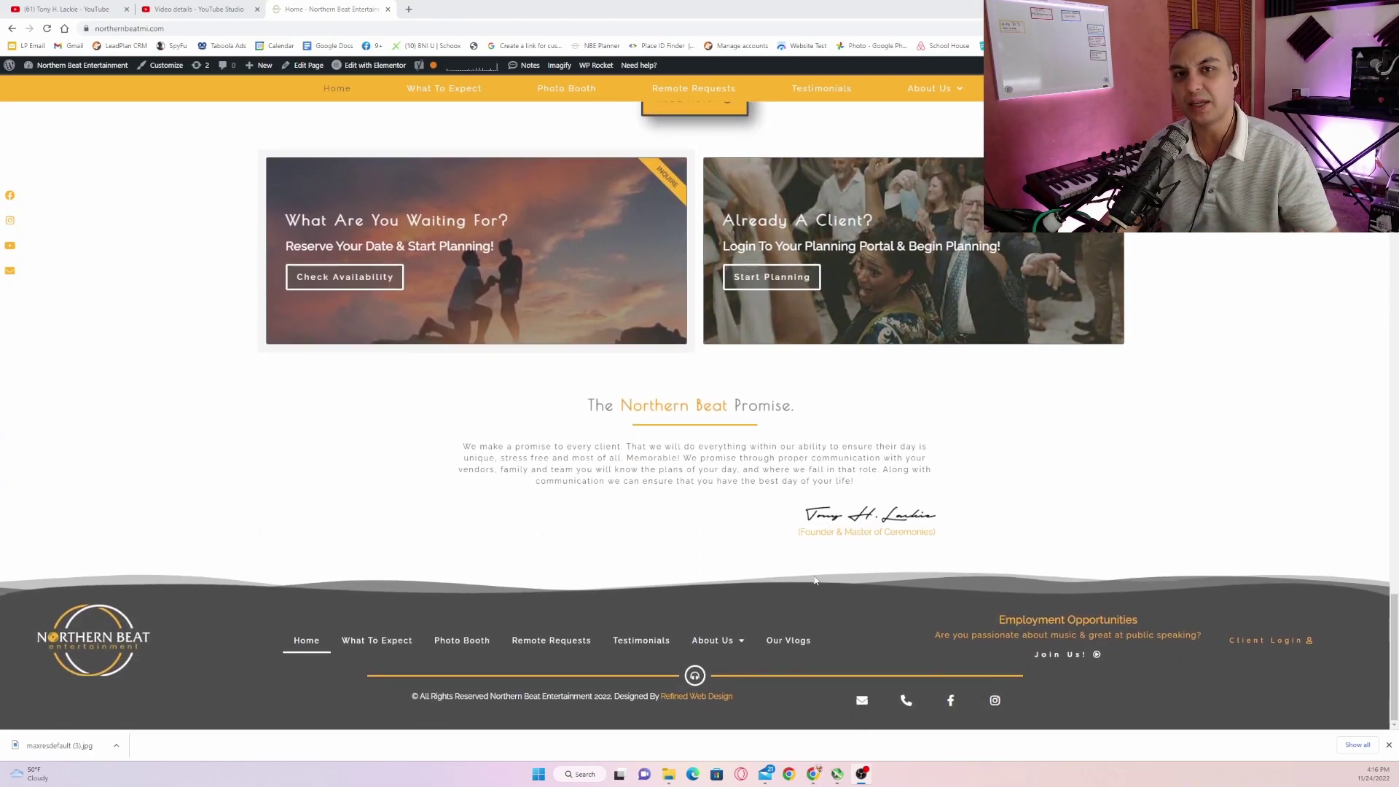
pyautogui.scroll(3, 810, 560)
pyautogui.scroll(12, 810, 561)
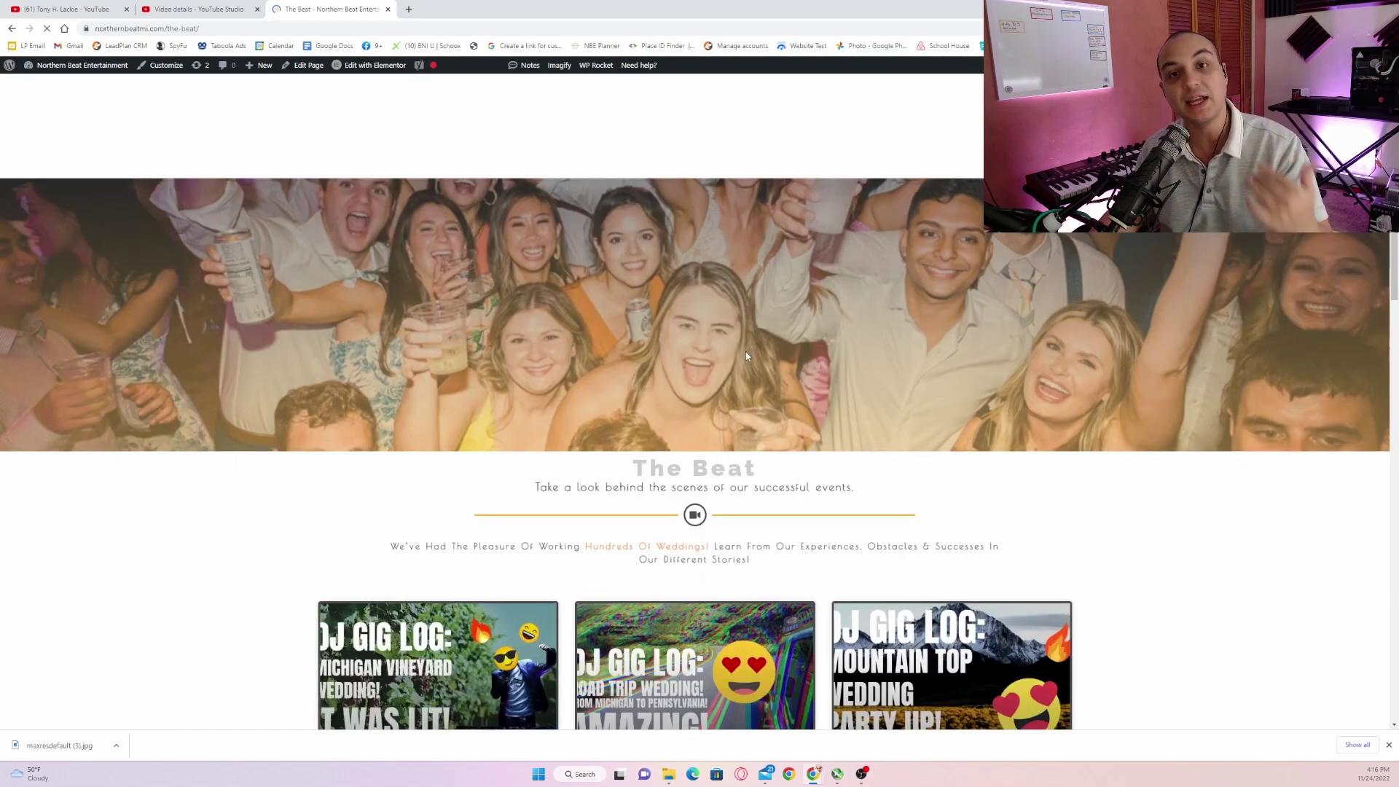
pyautogui.scroll(-3, 729, 346)
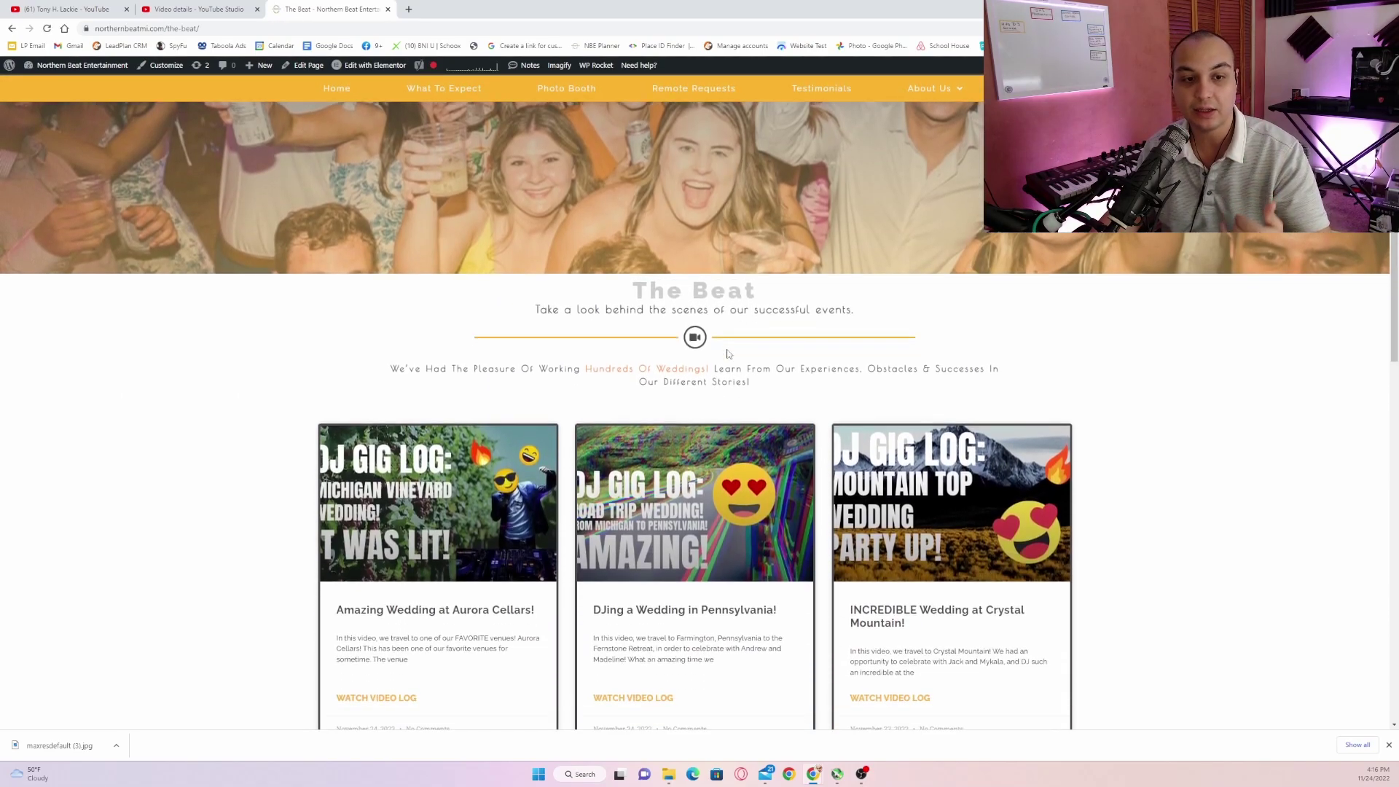
pyautogui.scroll(-2, 689, 342)
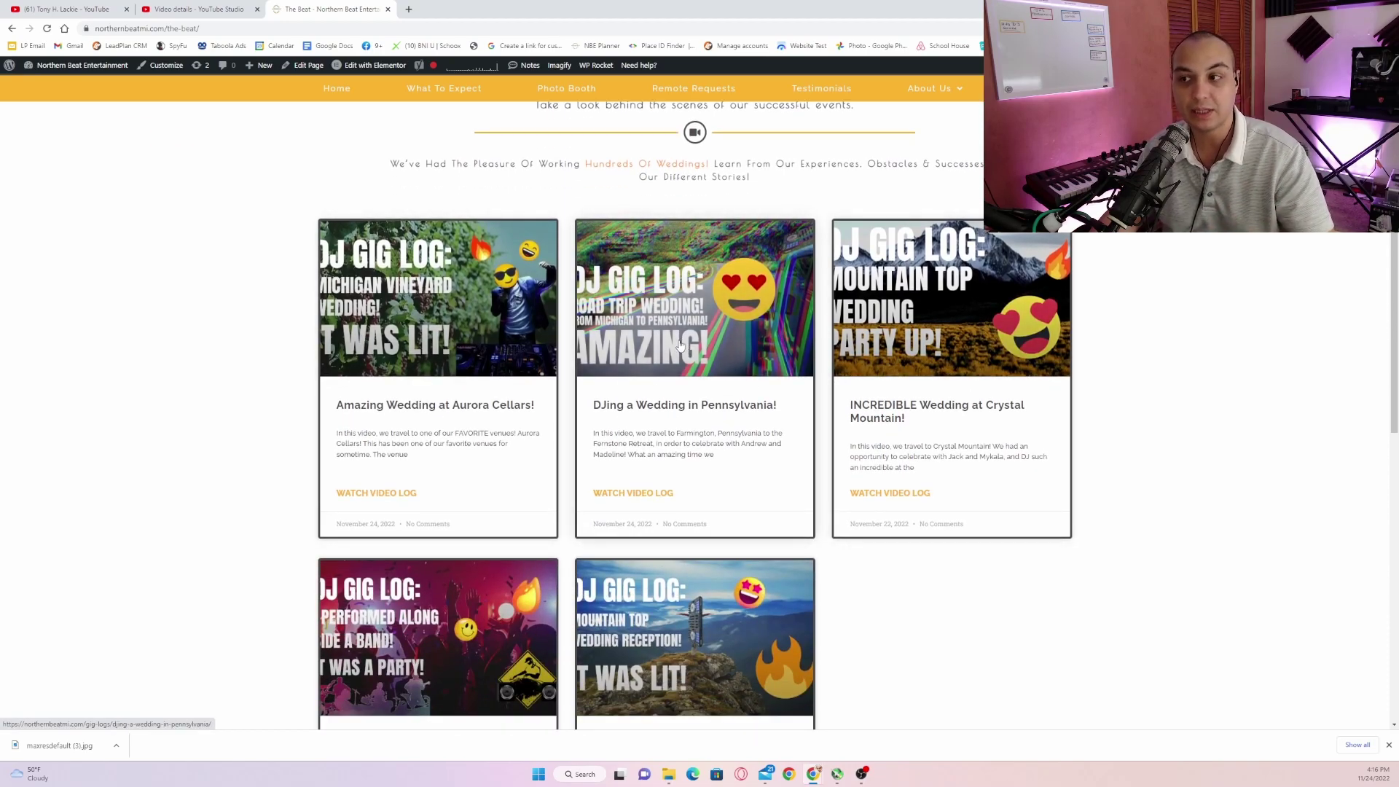
pyautogui.scroll(-2, 634, 361)
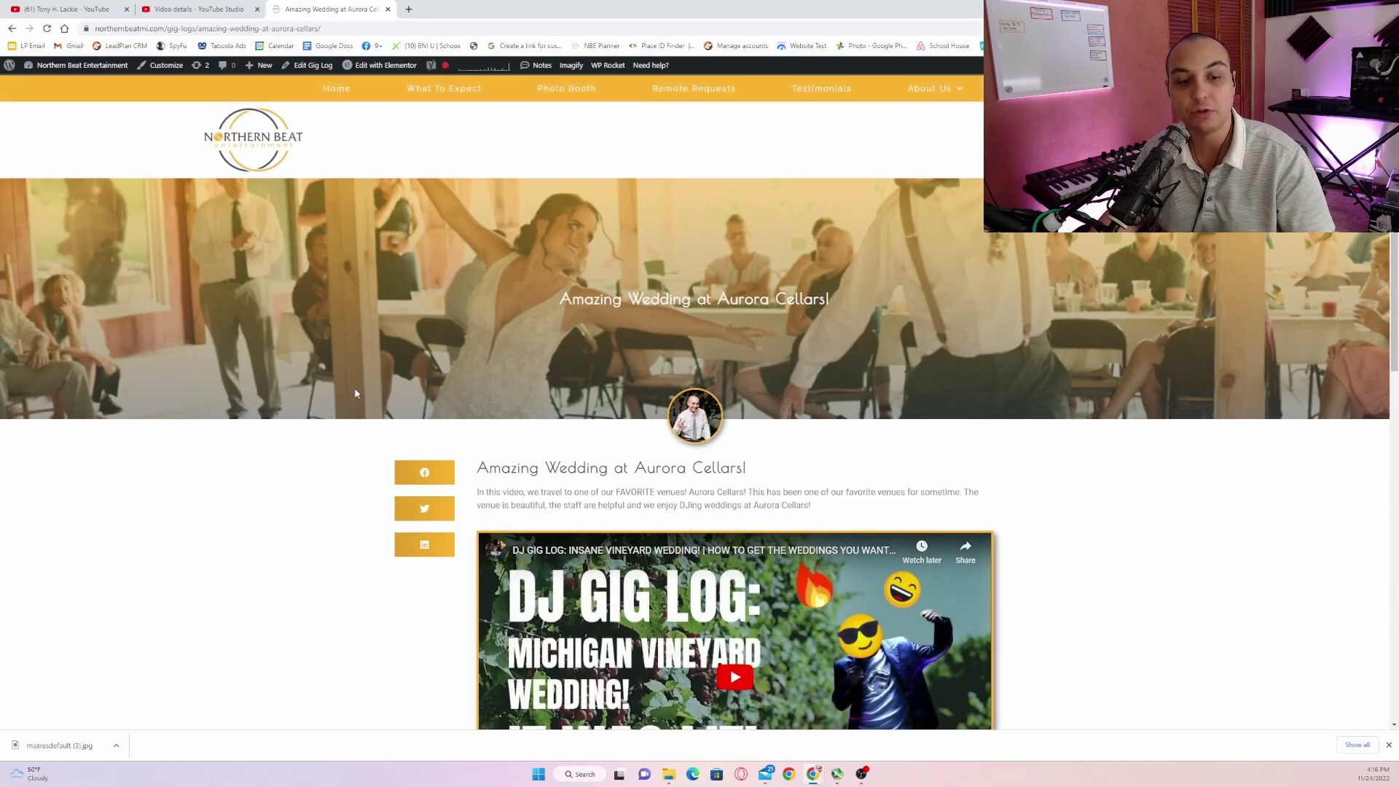
# Play the embedded wedding video muted, seeking to 4:46, then 8:39, then back to 7:42
pyautogui.scroll(-3, 419, 400)
pyautogui.click(735, 404)
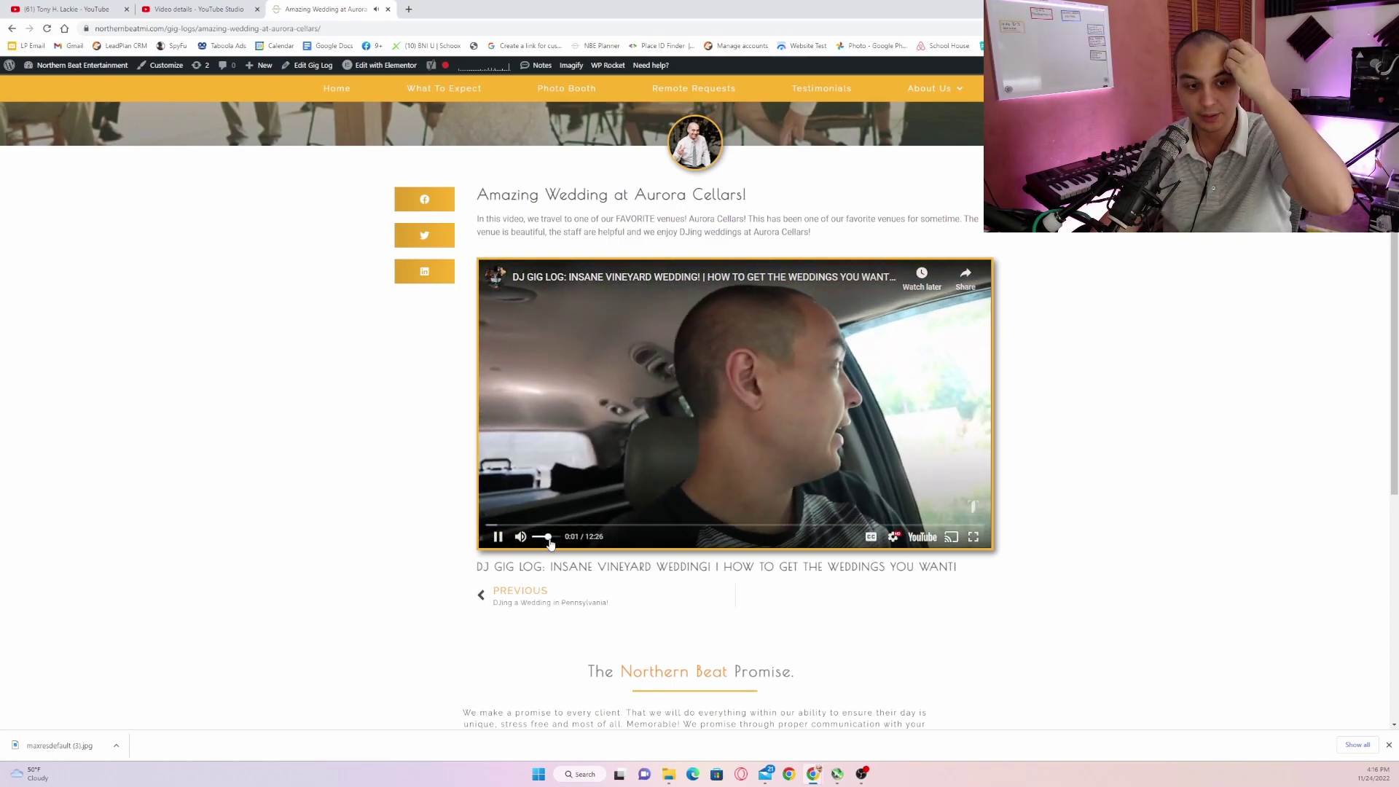
pyautogui.moveTo(559, 548)
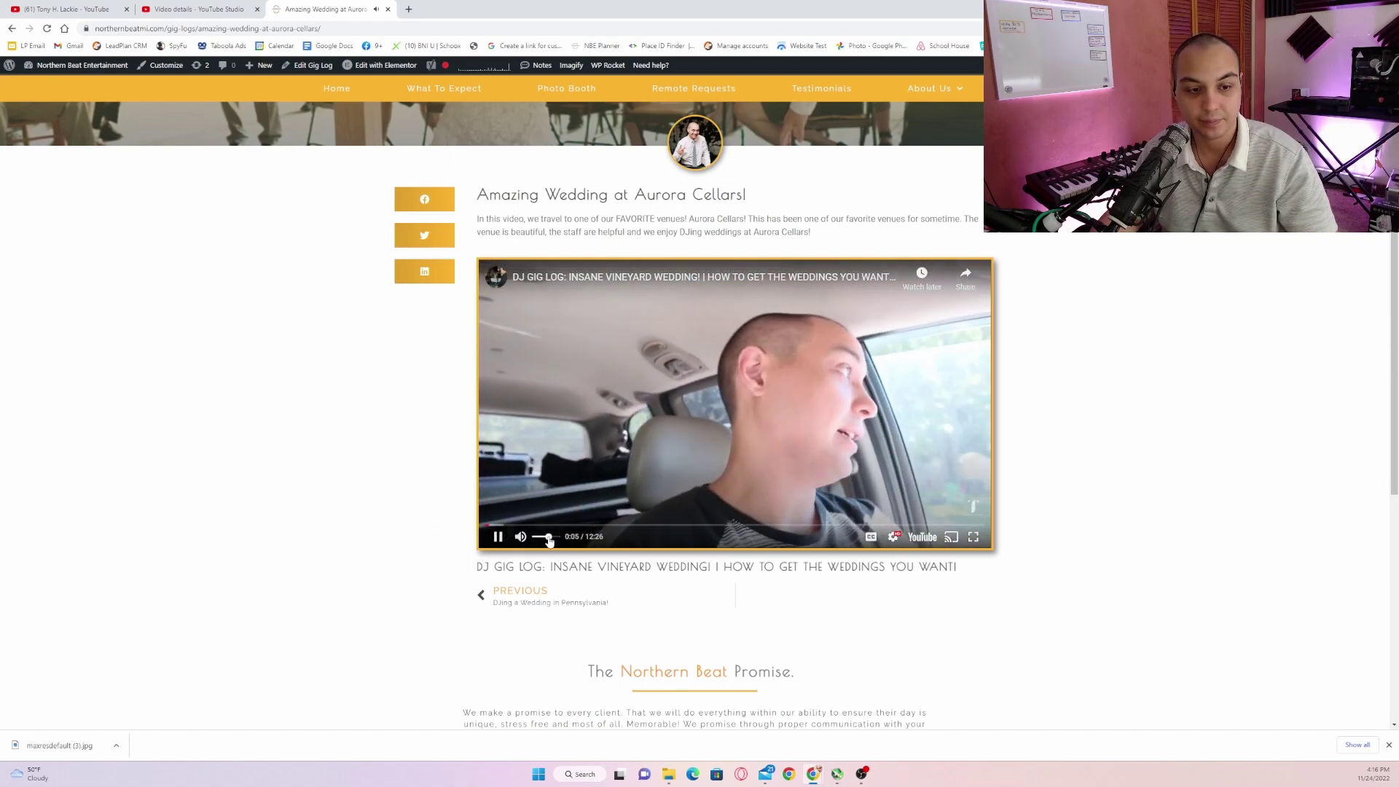
pyautogui.moveTo(537, 543); pyautogui.dragTo(532, 543)
pyautogui.click(676, 524)
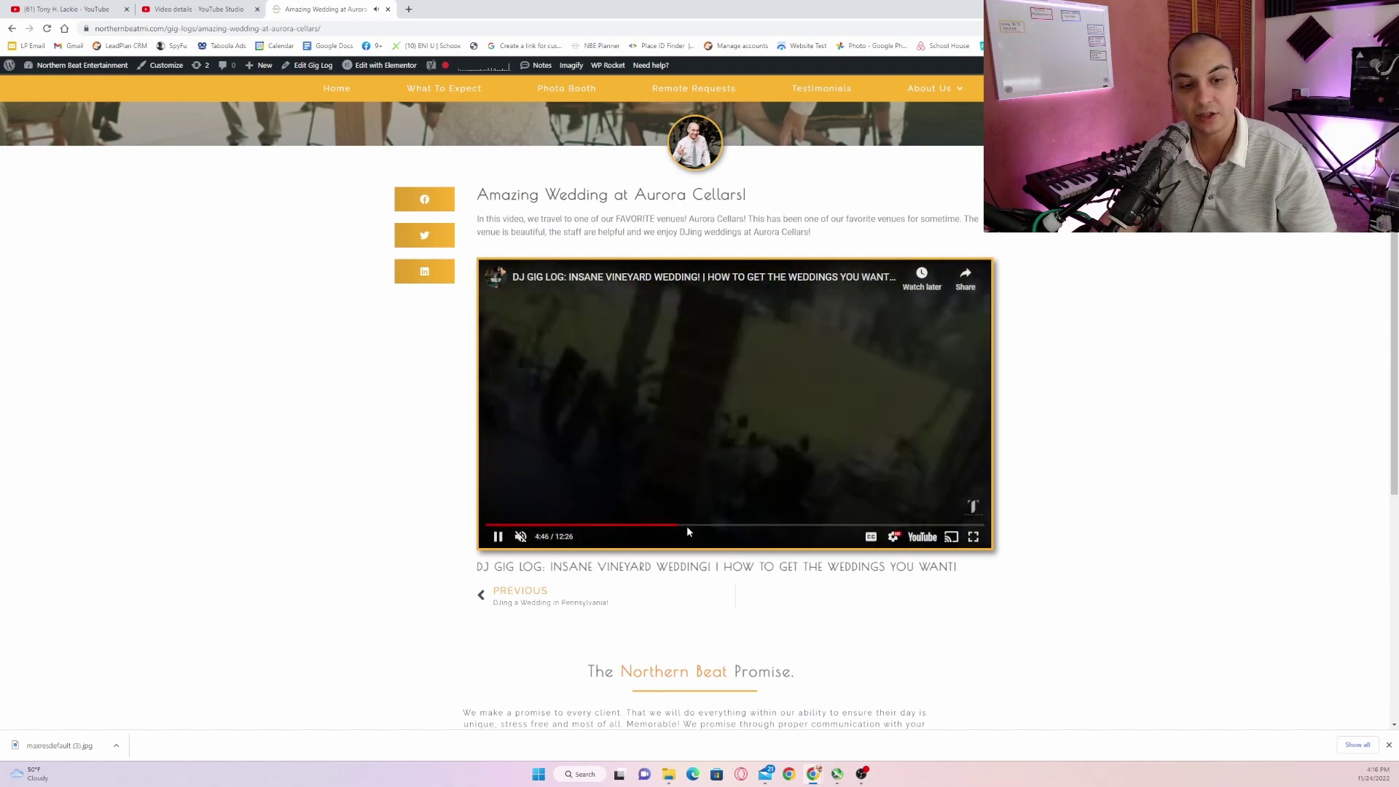
pyautogui.click(837, 525)
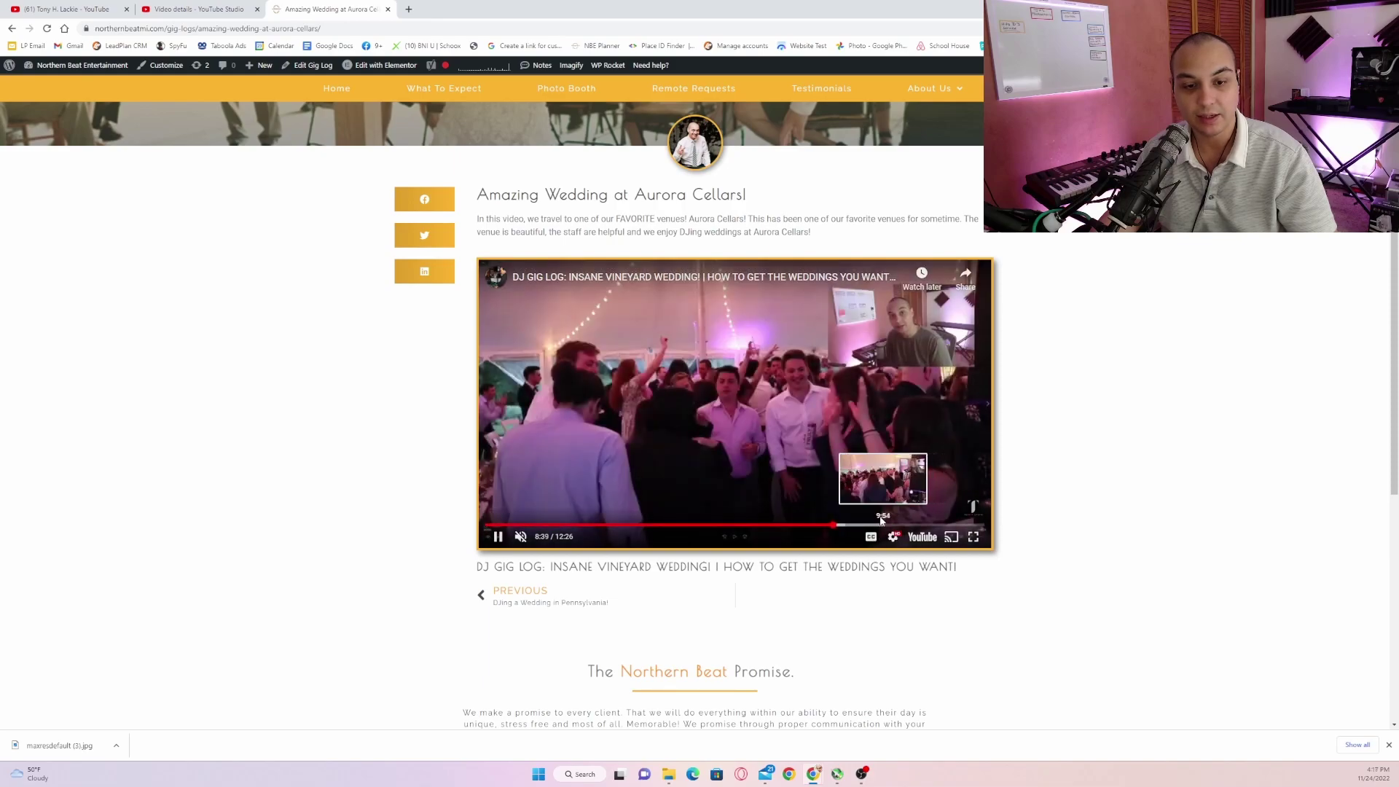
pyautogui.click(795, 525)
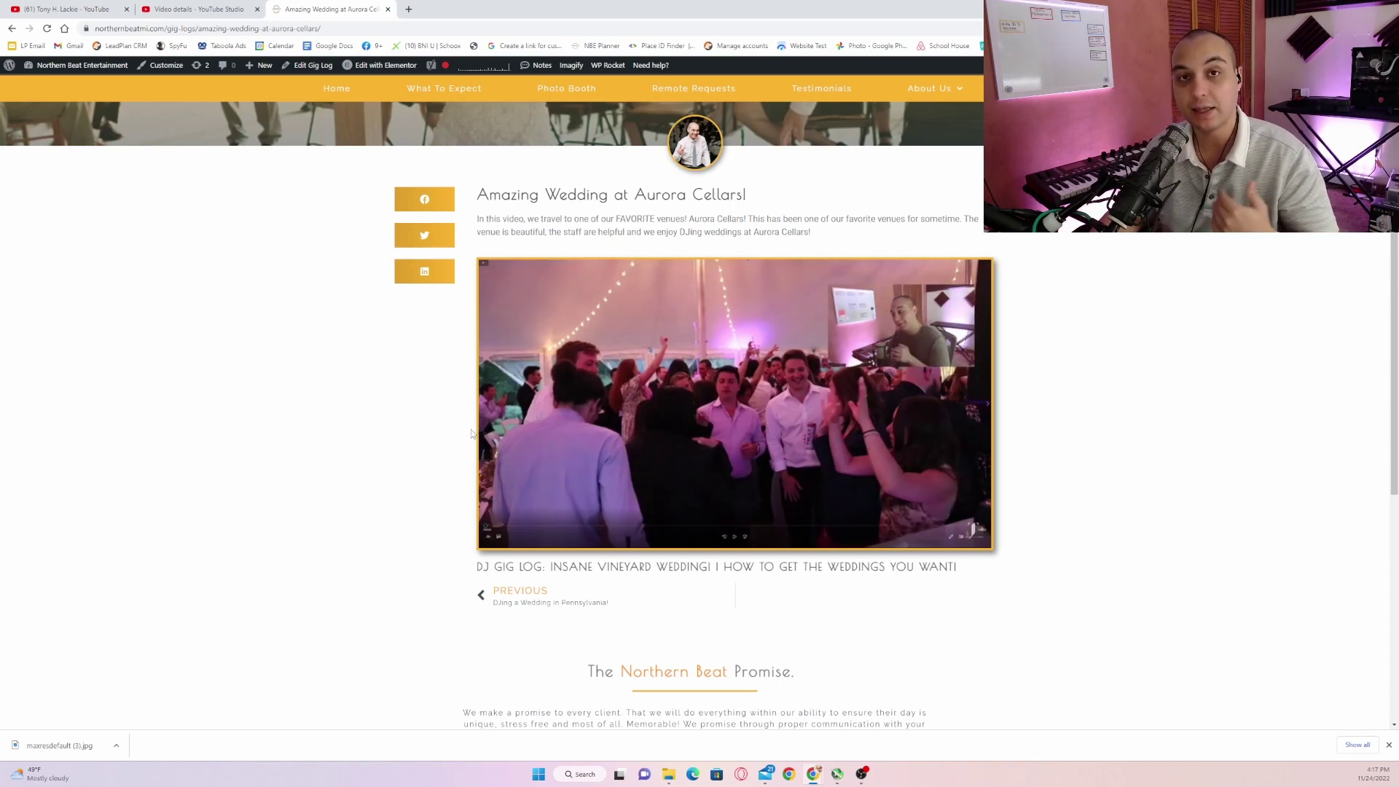
# Select the heading words 'Wedding at Aurora Cellars!', then go to the admin Dashboard
pyautogui.scroll(-3, 471, 434)
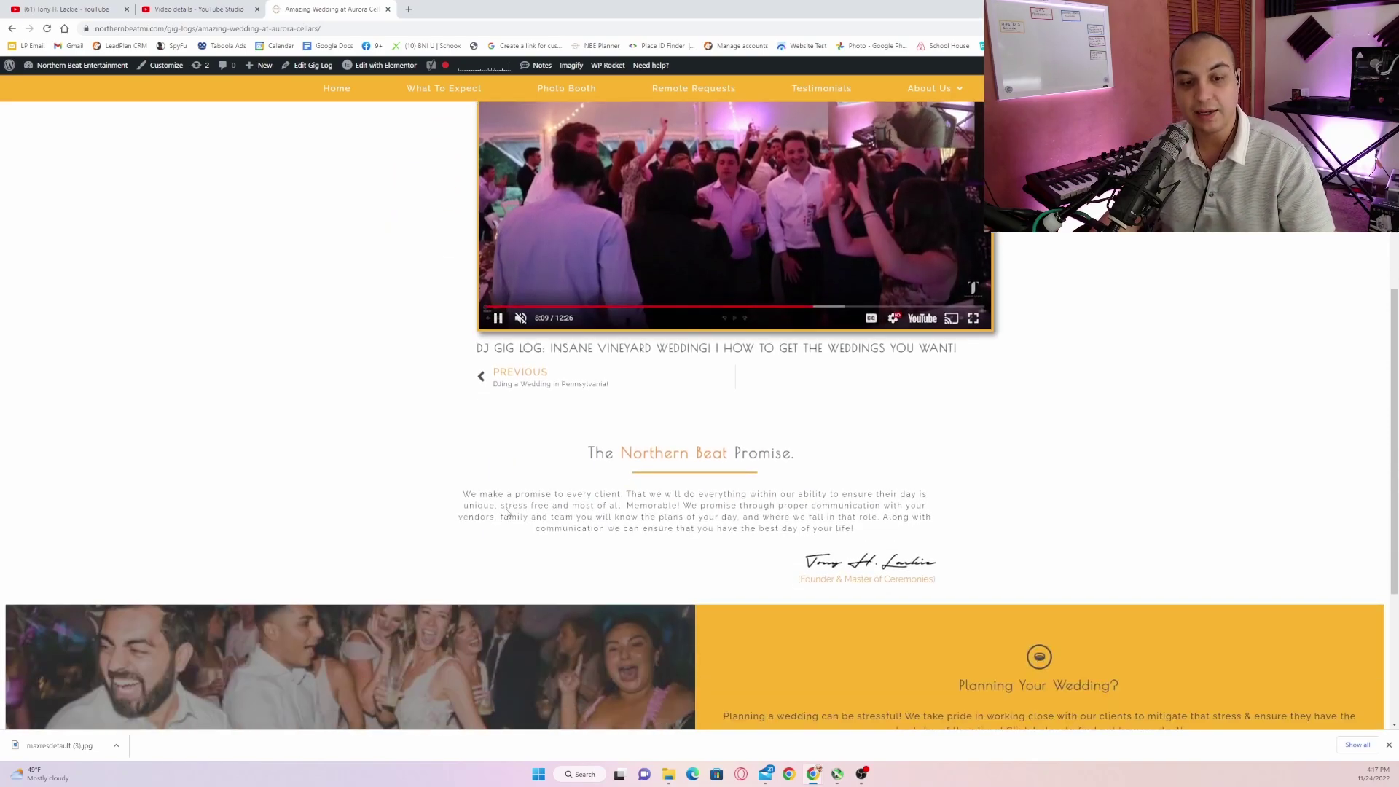
pyautogui.scroll(-2, 510, 451)
pyautogui.scroll(-2, 510, 457)
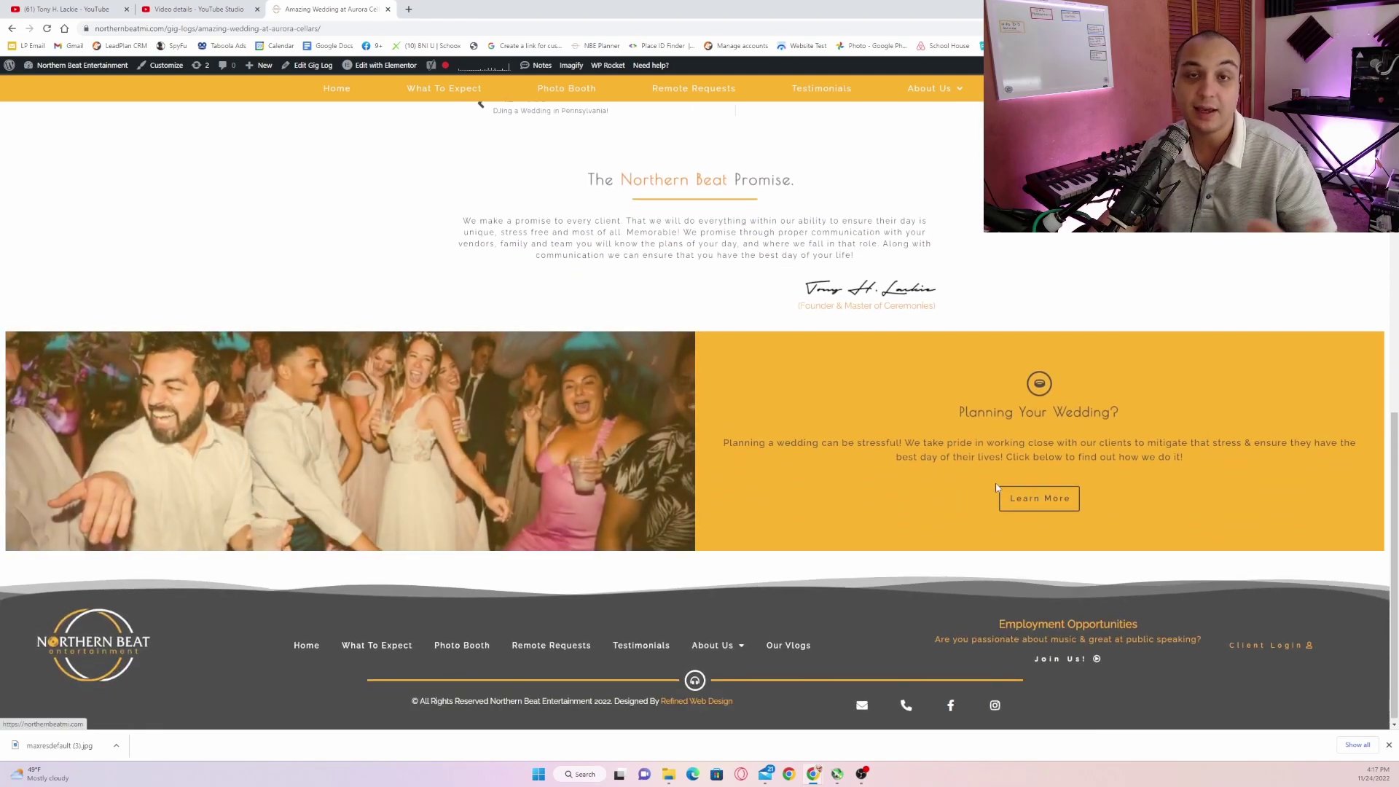
pyautogui.scroll(12, 658, 464)
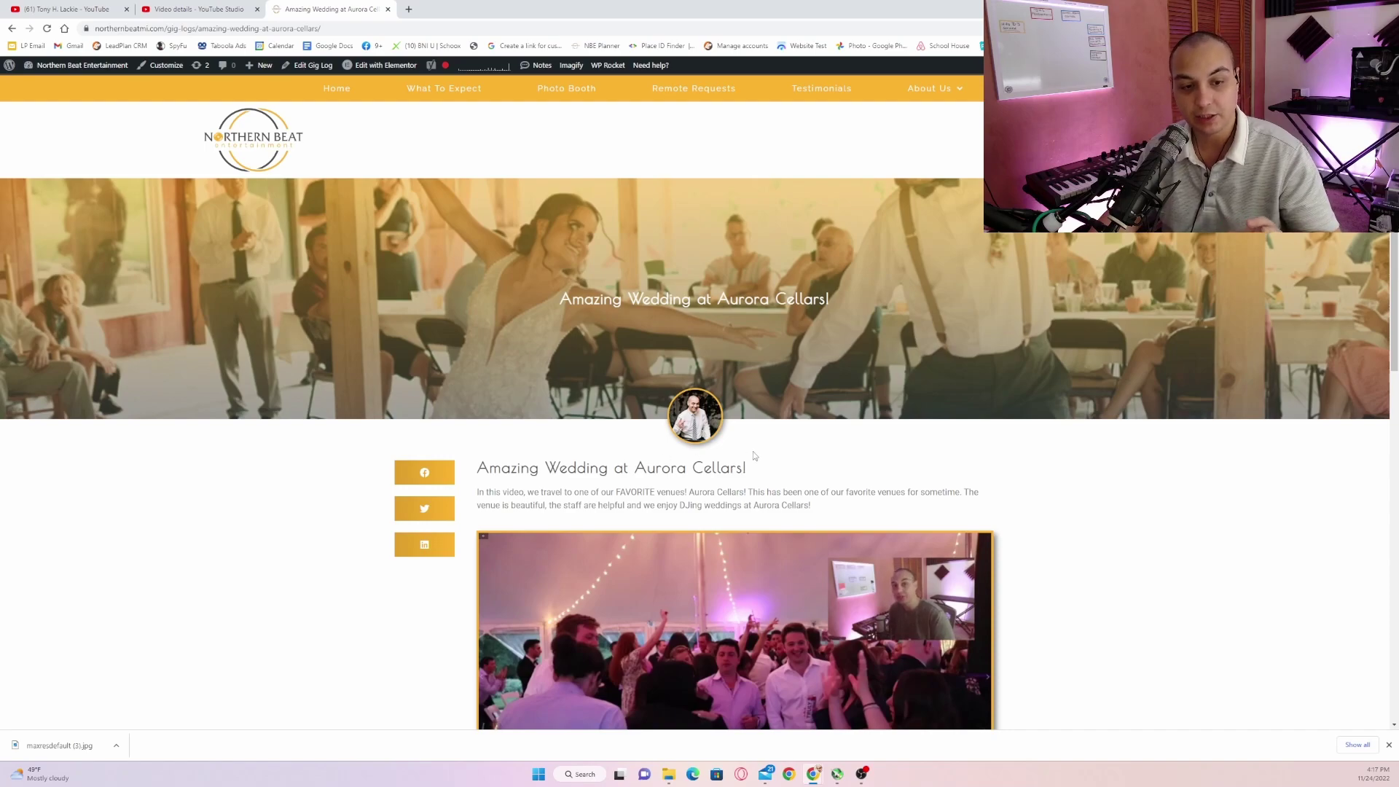
pyautogui.moveTo(754, 456); pyautogui.dragTo(546, 470)
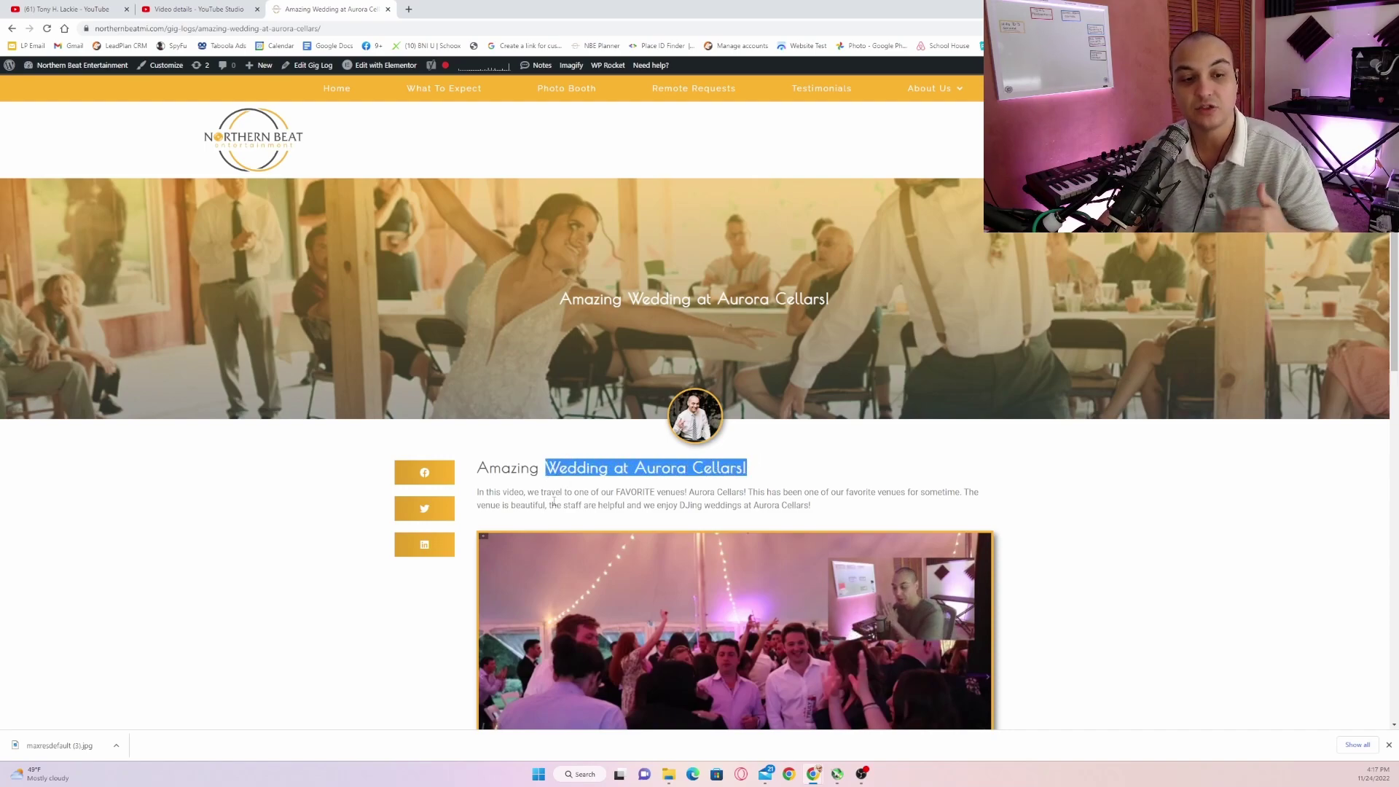
pyautogui.scroll(-3, 554, 501)
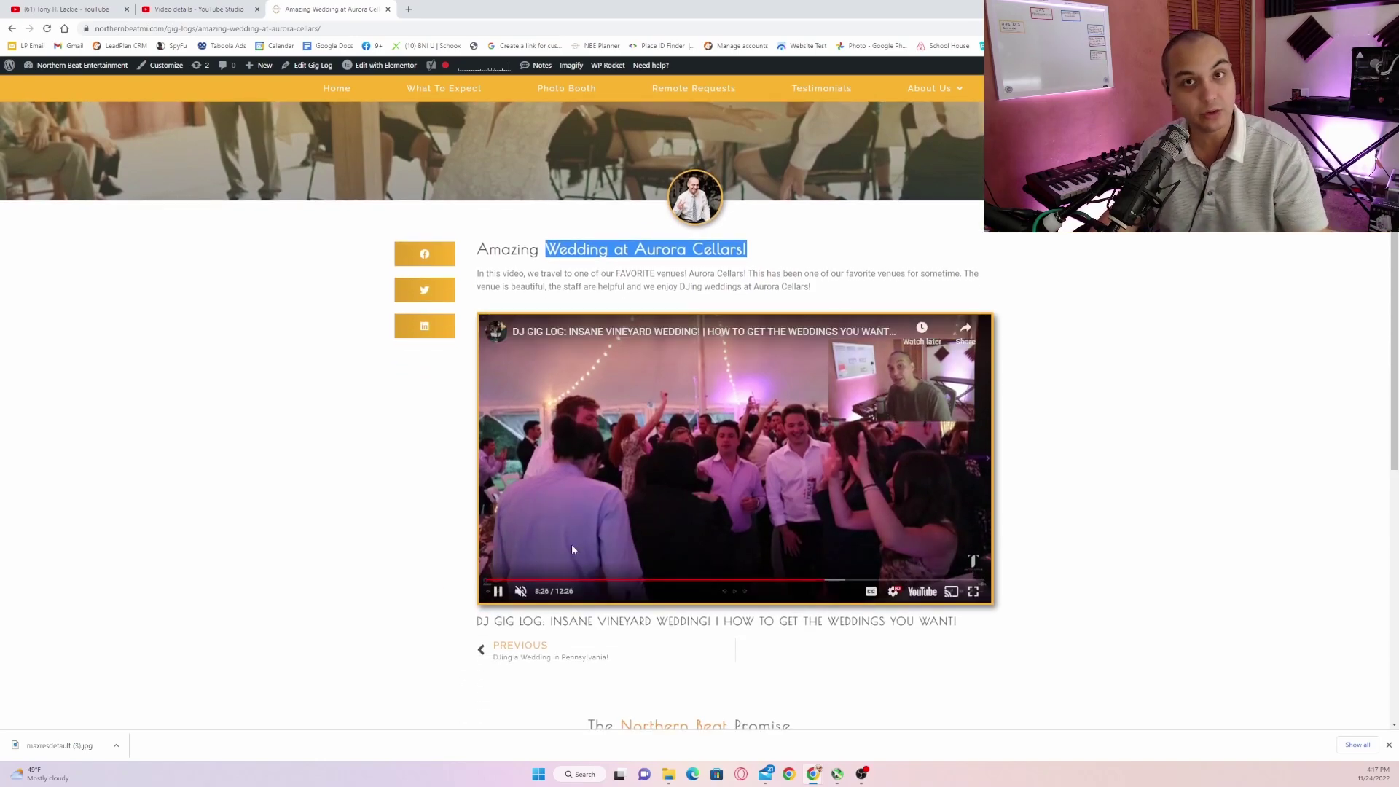
pyautogui.click(77, 68)
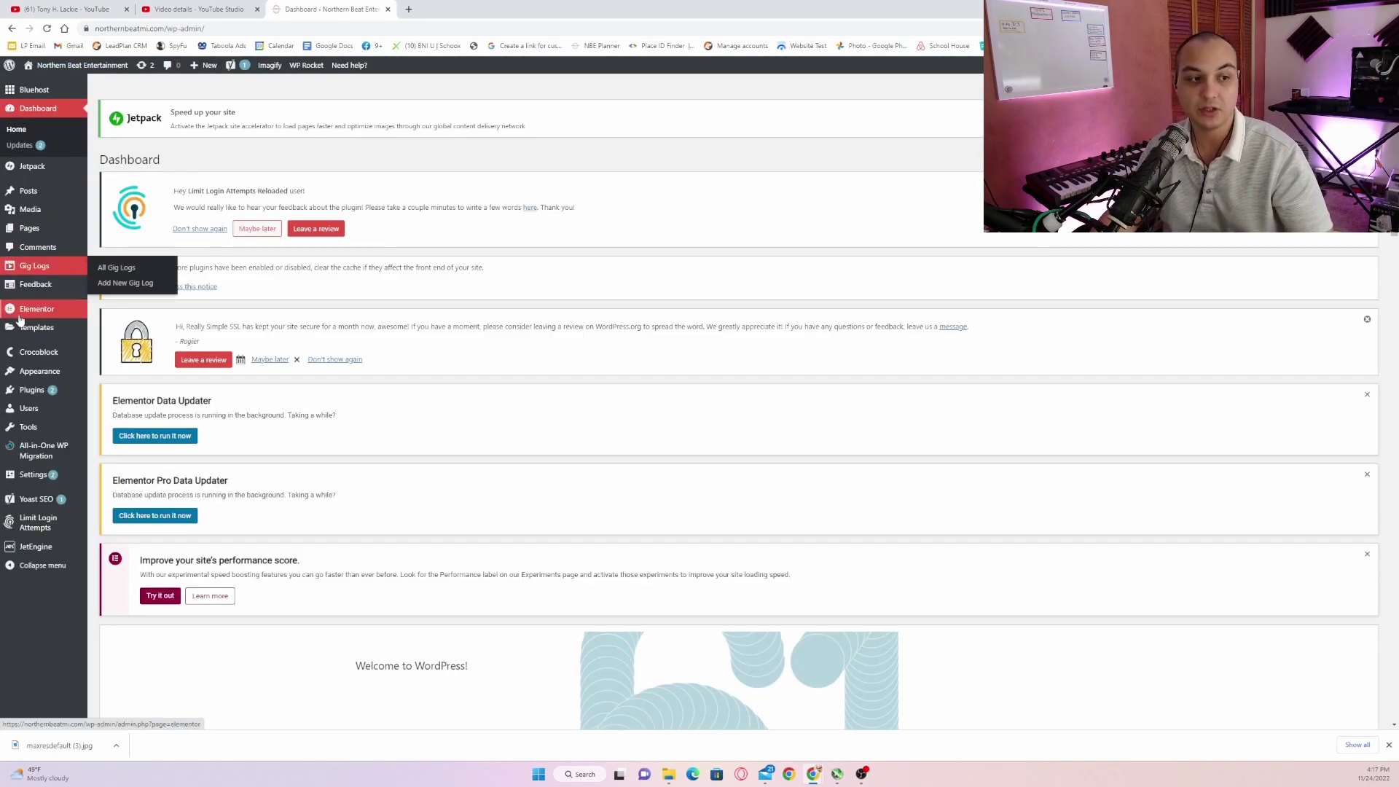
# Open All Gig Logs from the admin sidebar to list the five published posts
pyautogui.moveTo(48, 355)
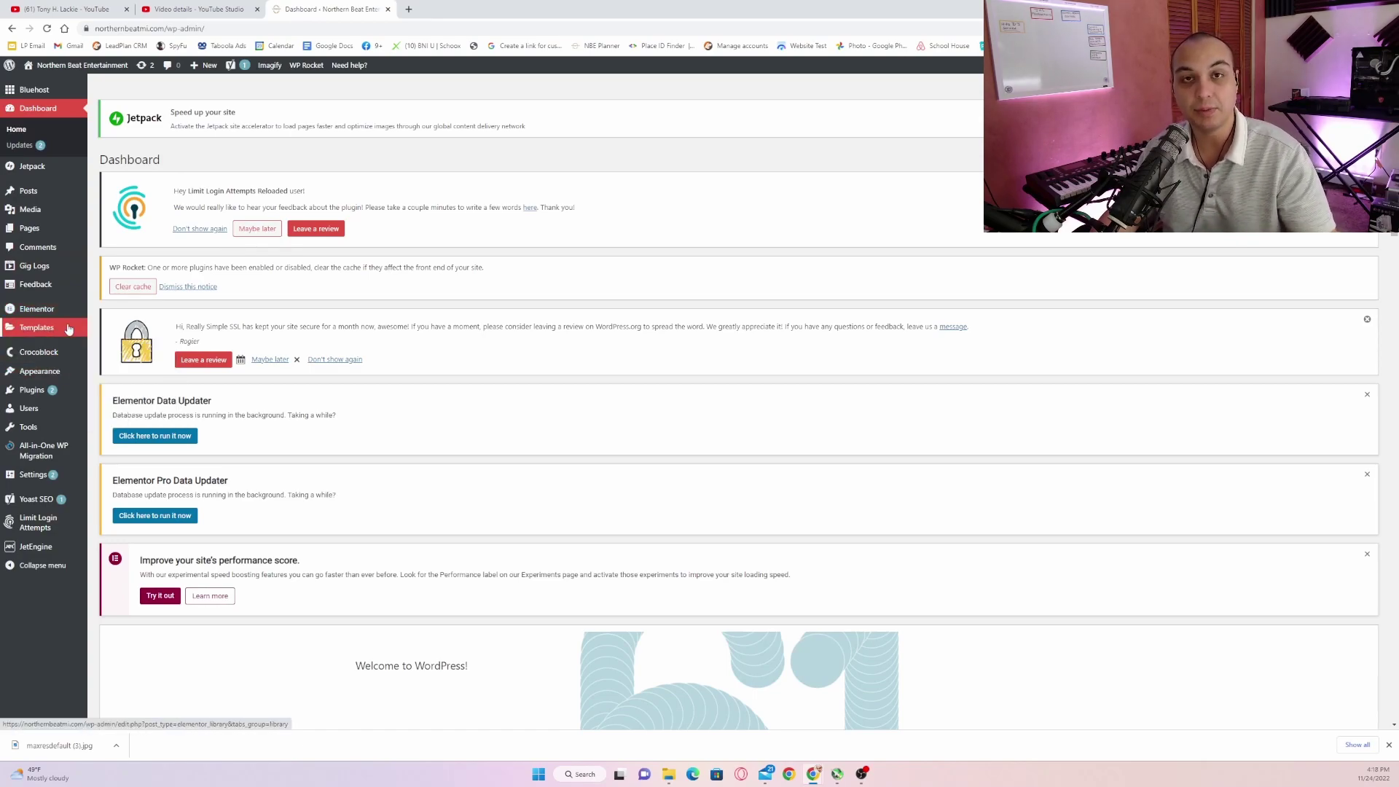
pyautogui.moveTo(69, 329)
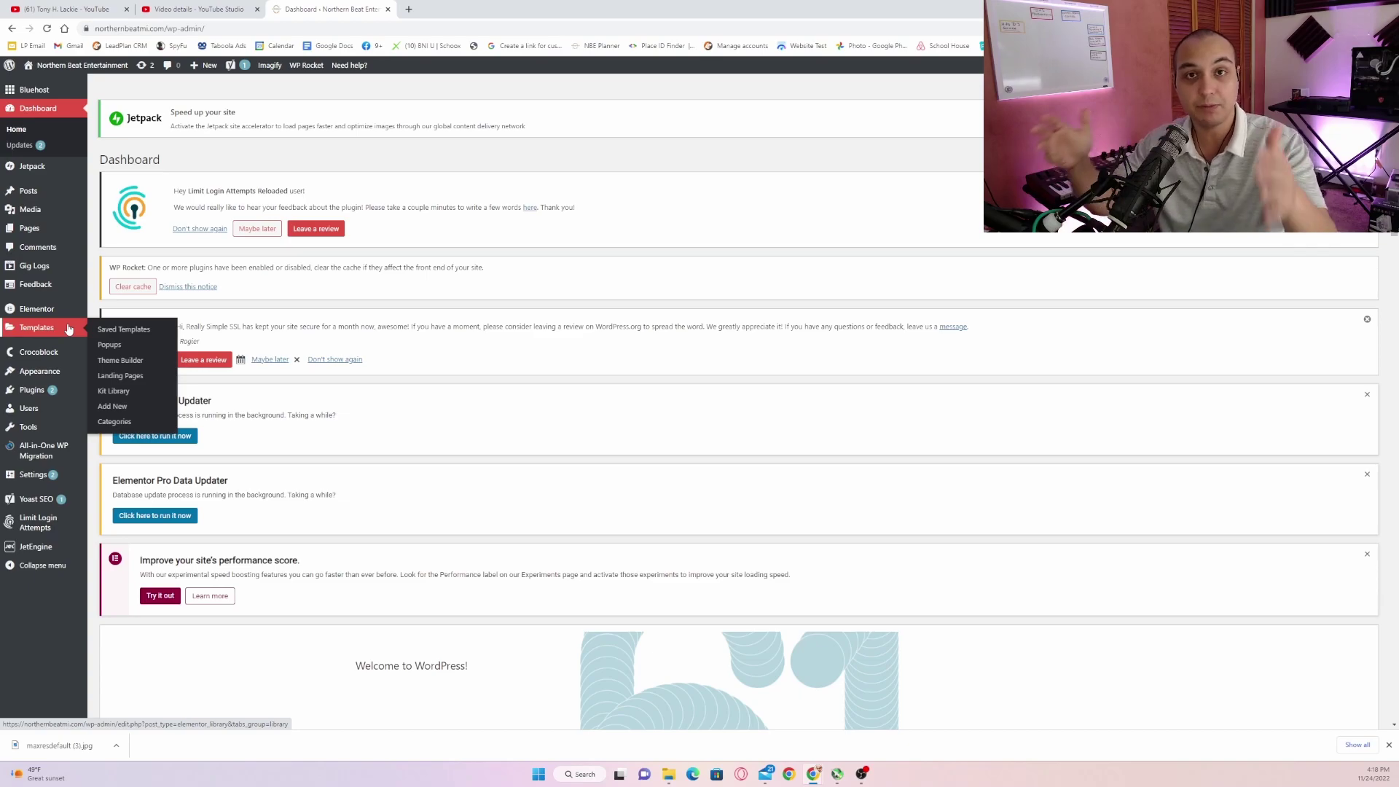
pyautogui.moveTo(14, 452)
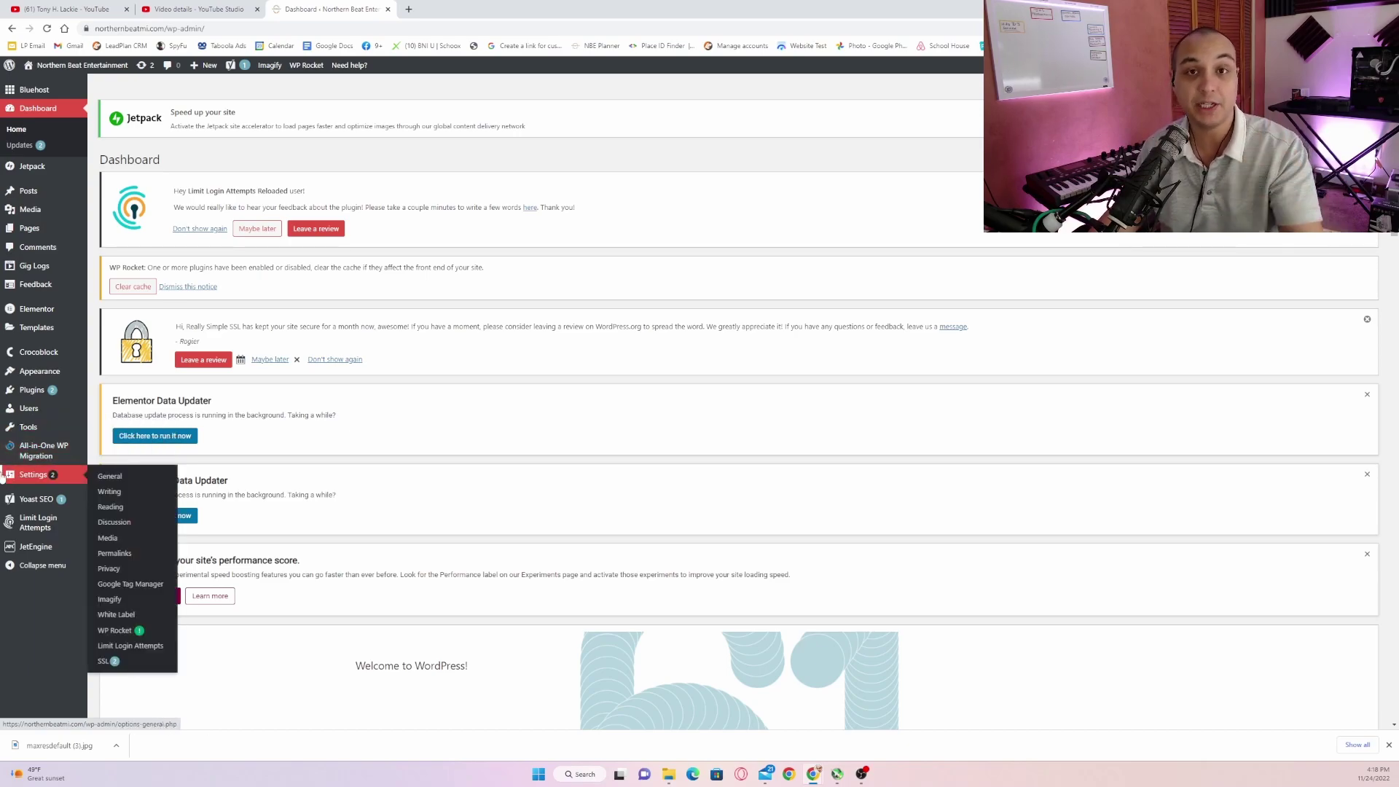
pyautogui.moveTo(27, 275)
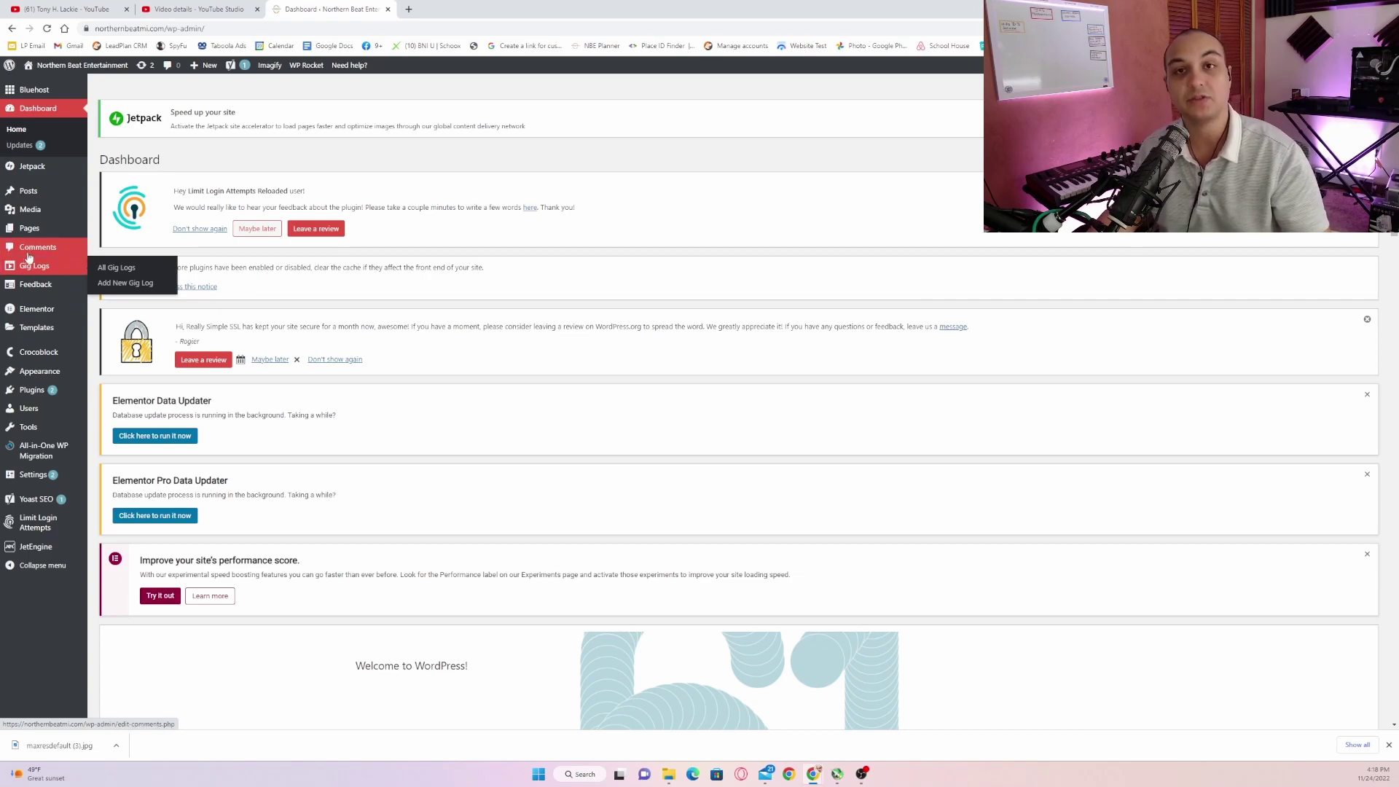
pyautogui.click(33, 267)
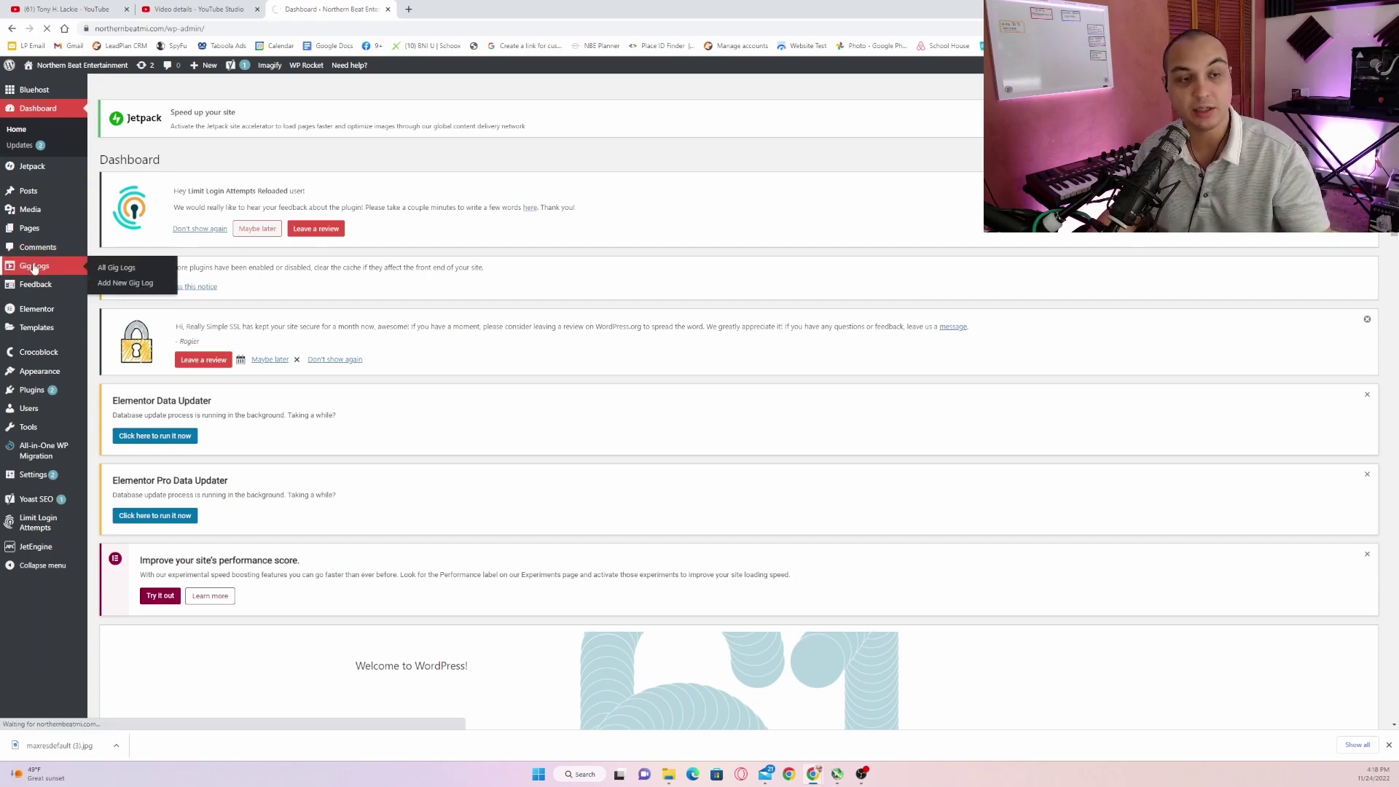
pyautogui.scroll(-3, 102, 393)
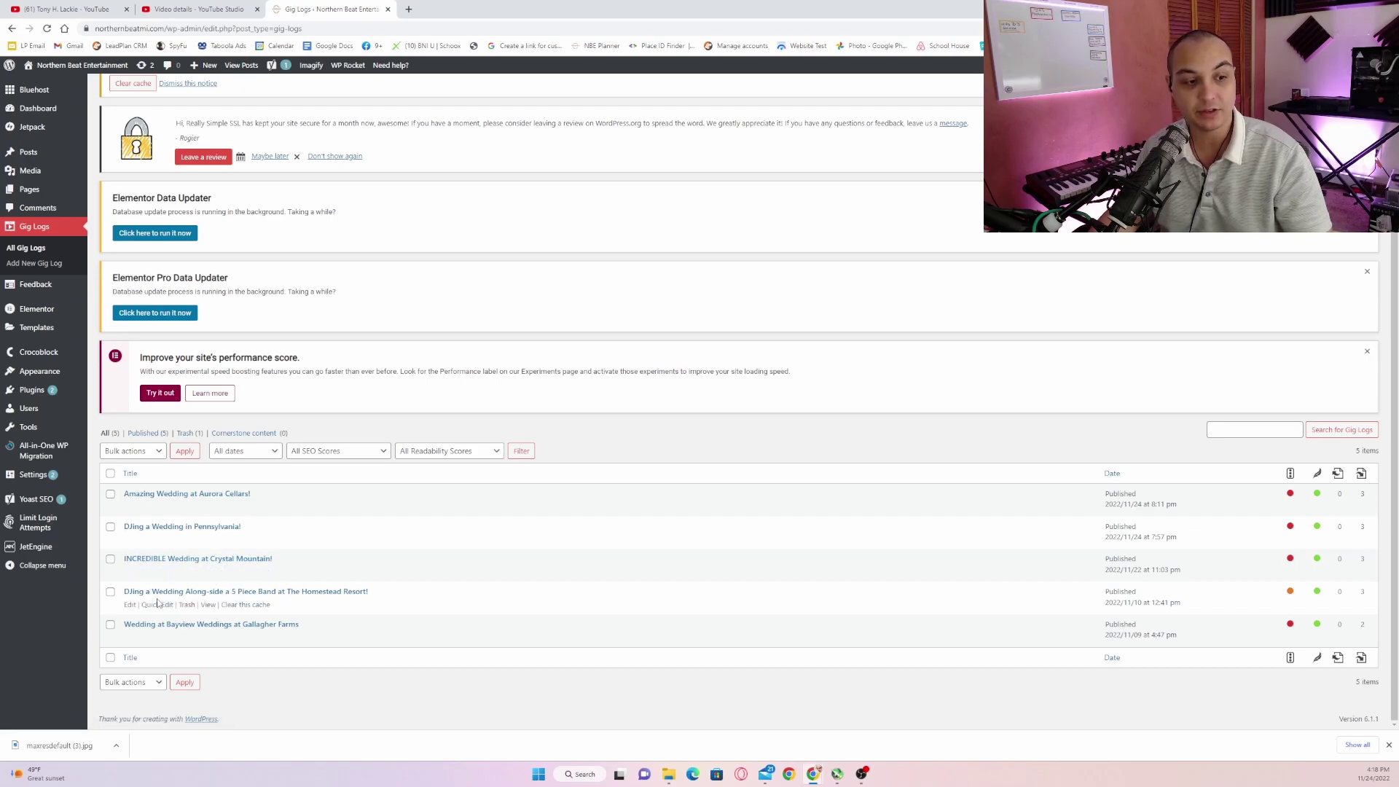
pyautogui.scroll(2, 132, 422)
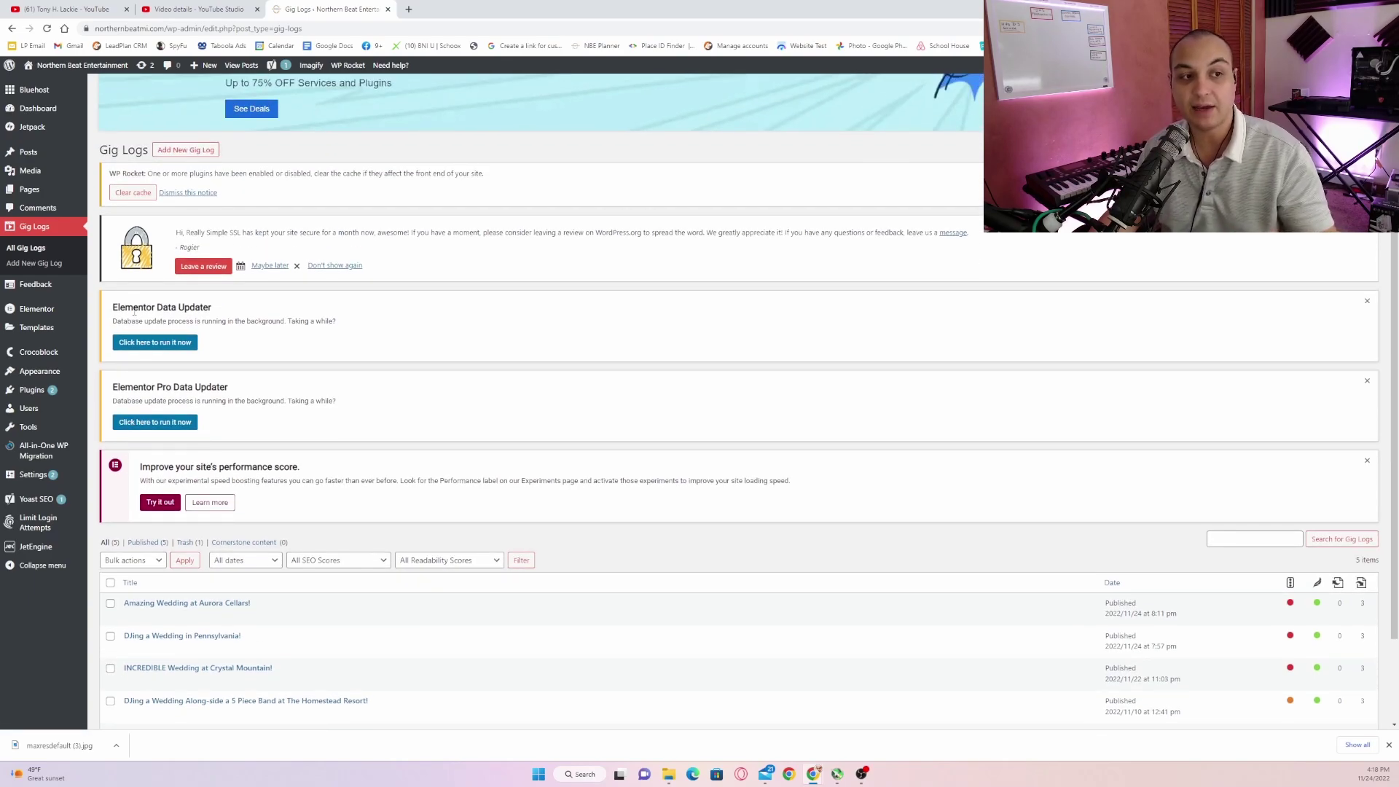
# Start a new Gig Log post and locate its empty Video Title and Video URL fields
pyautogui.click(175, 152)
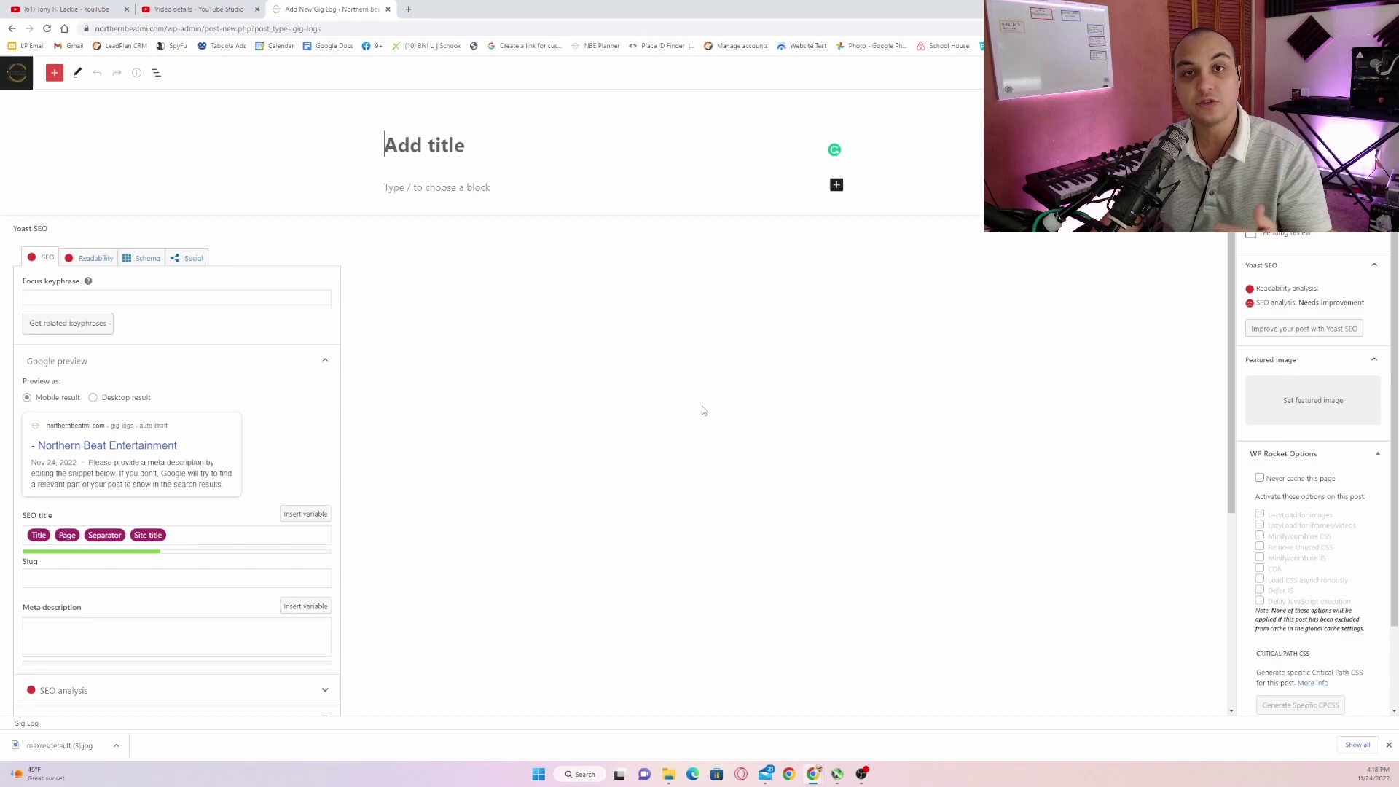
pyautogui.scroll(-4, 682, 300)
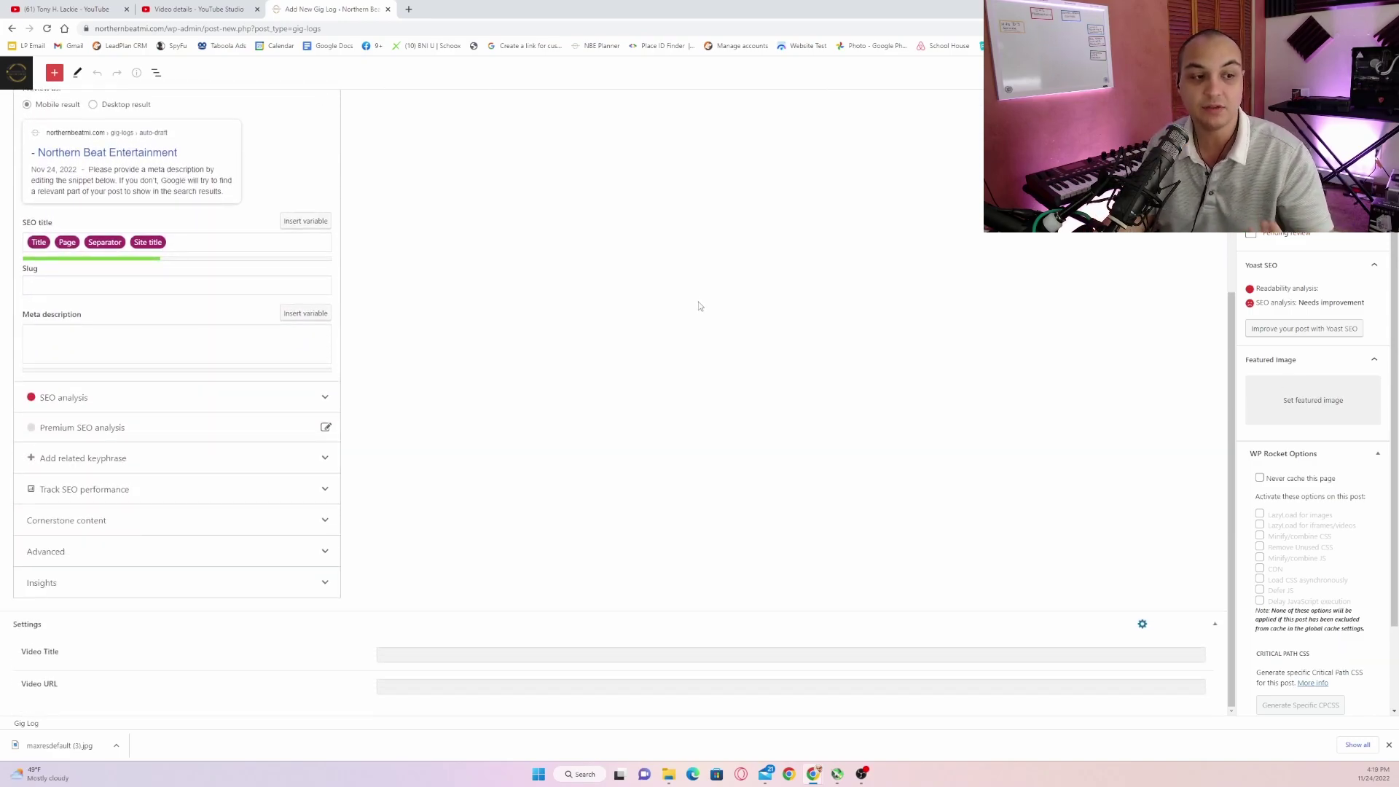
pyautogui.scroll(4, 682, 312)
pyautogui.scroll(-4, 495, 225)
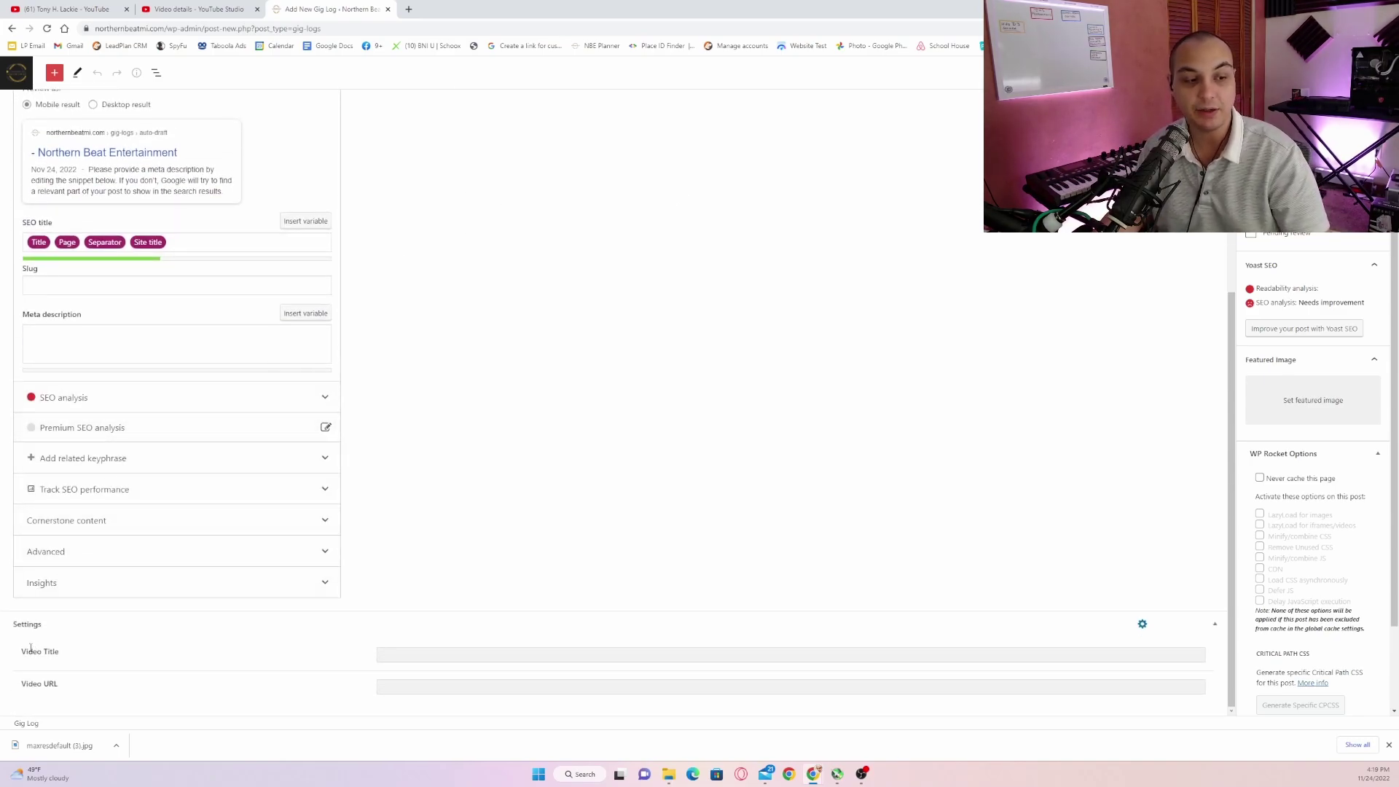
pyautogui.moveTo(19, 656); pyautogui.dragTo(18, 696)
pyautogui.click(66, 667)
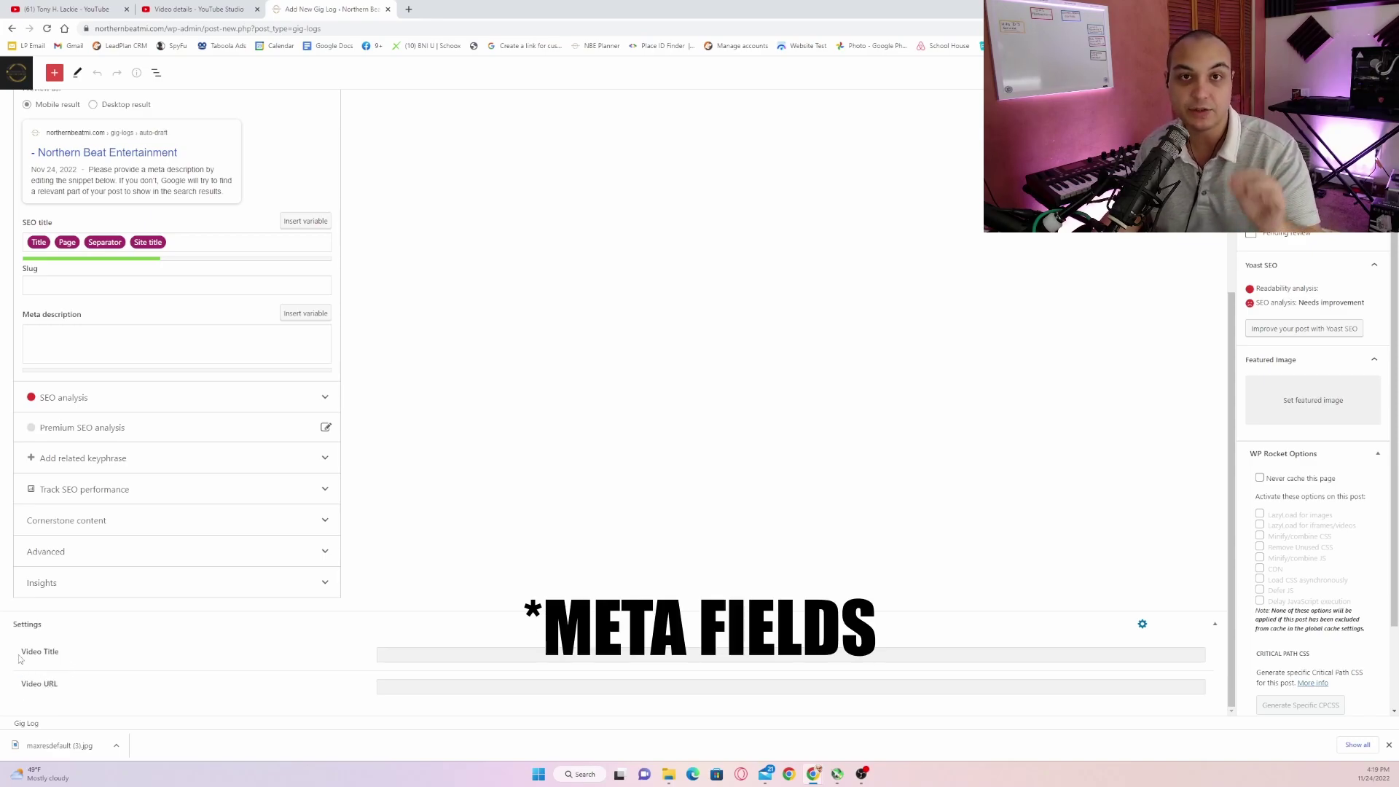
pyautogui.scroll(4, 19, 658)
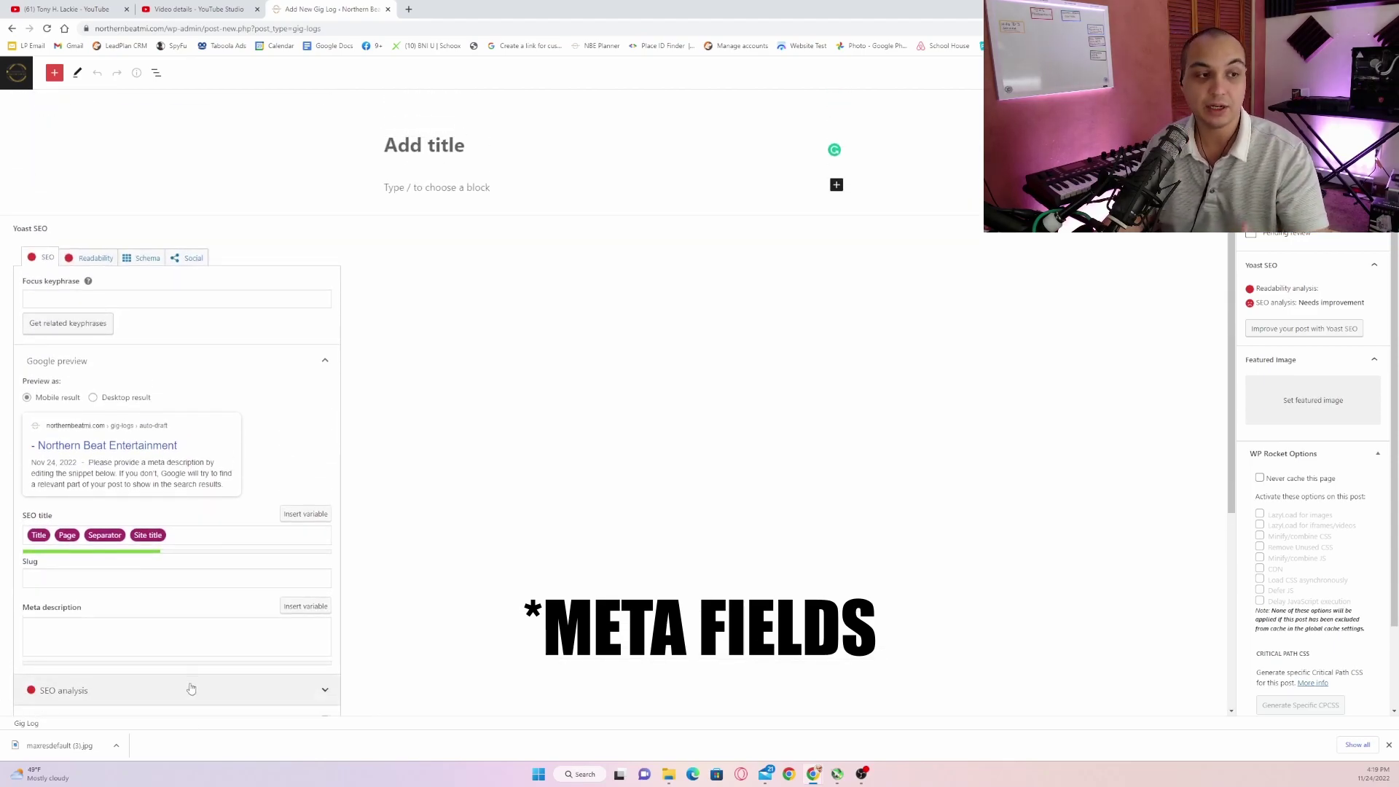
# Open the Winery Cellar wedding video from the YouTube channel's Videos list
pyautogui.hotkey('ctrl', '1')
pyautogui.scroll(-3, 743, 453)
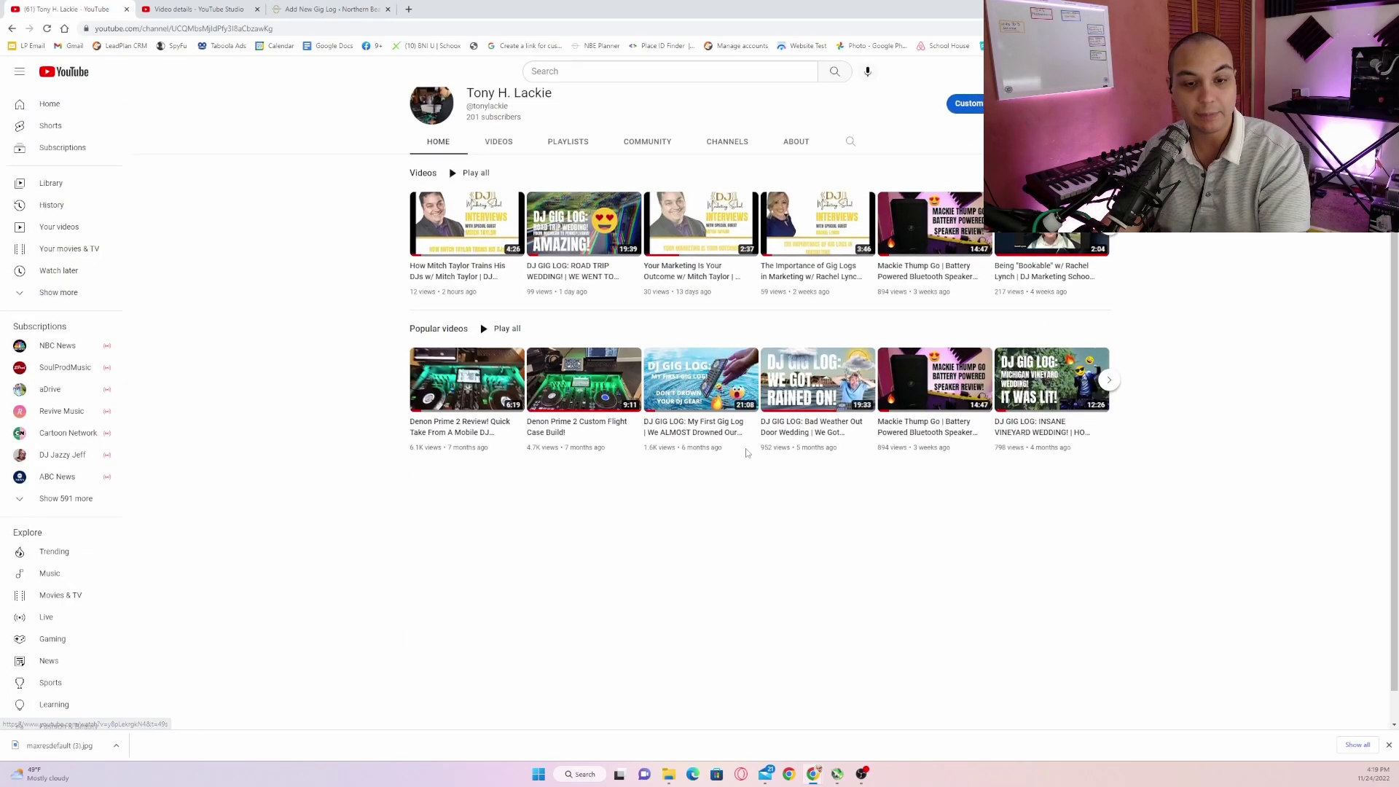
pyautogui.click(486, 142)
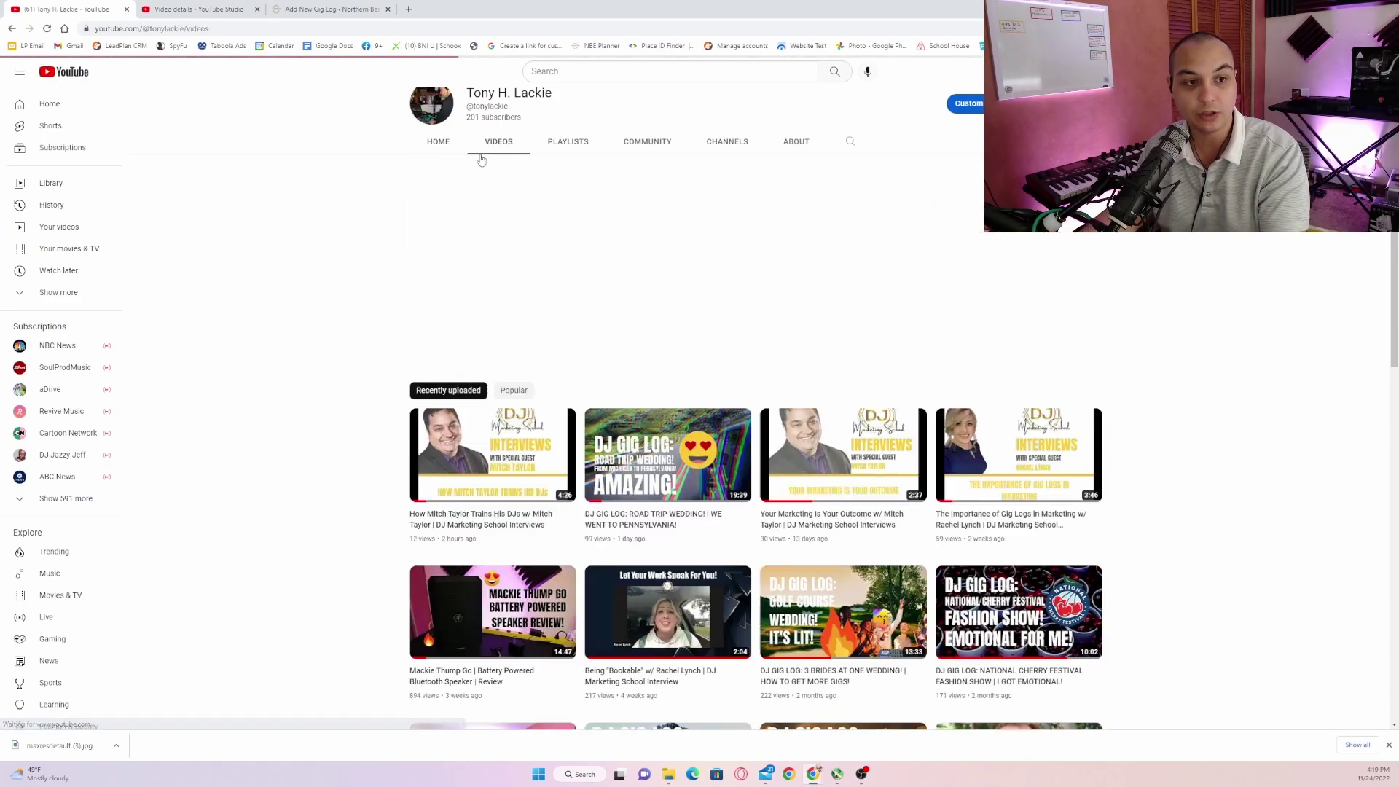
pyautogui.scroll(-3, 702, 363)
pyautogui.scroll(-2, 702, 362)
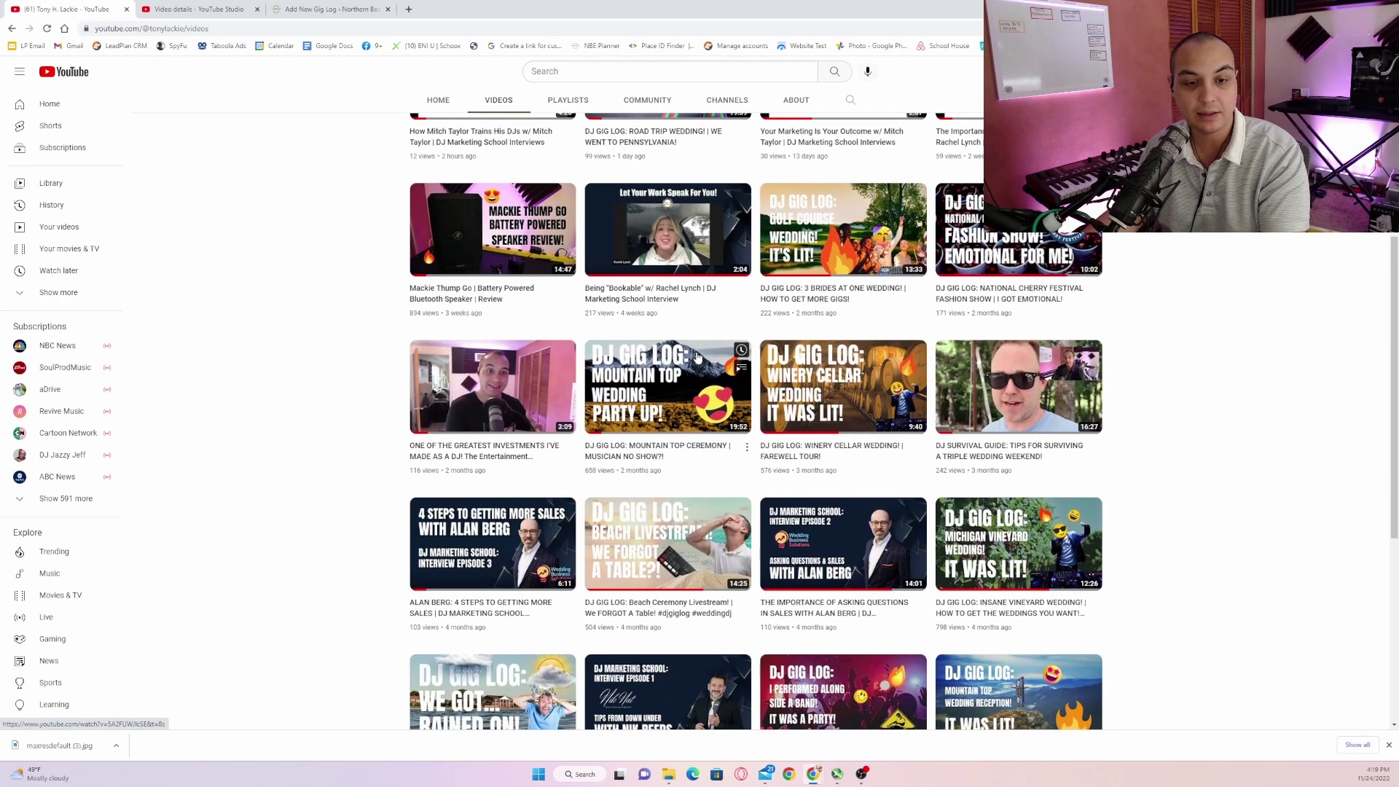
pyautogui.click(862, 400)
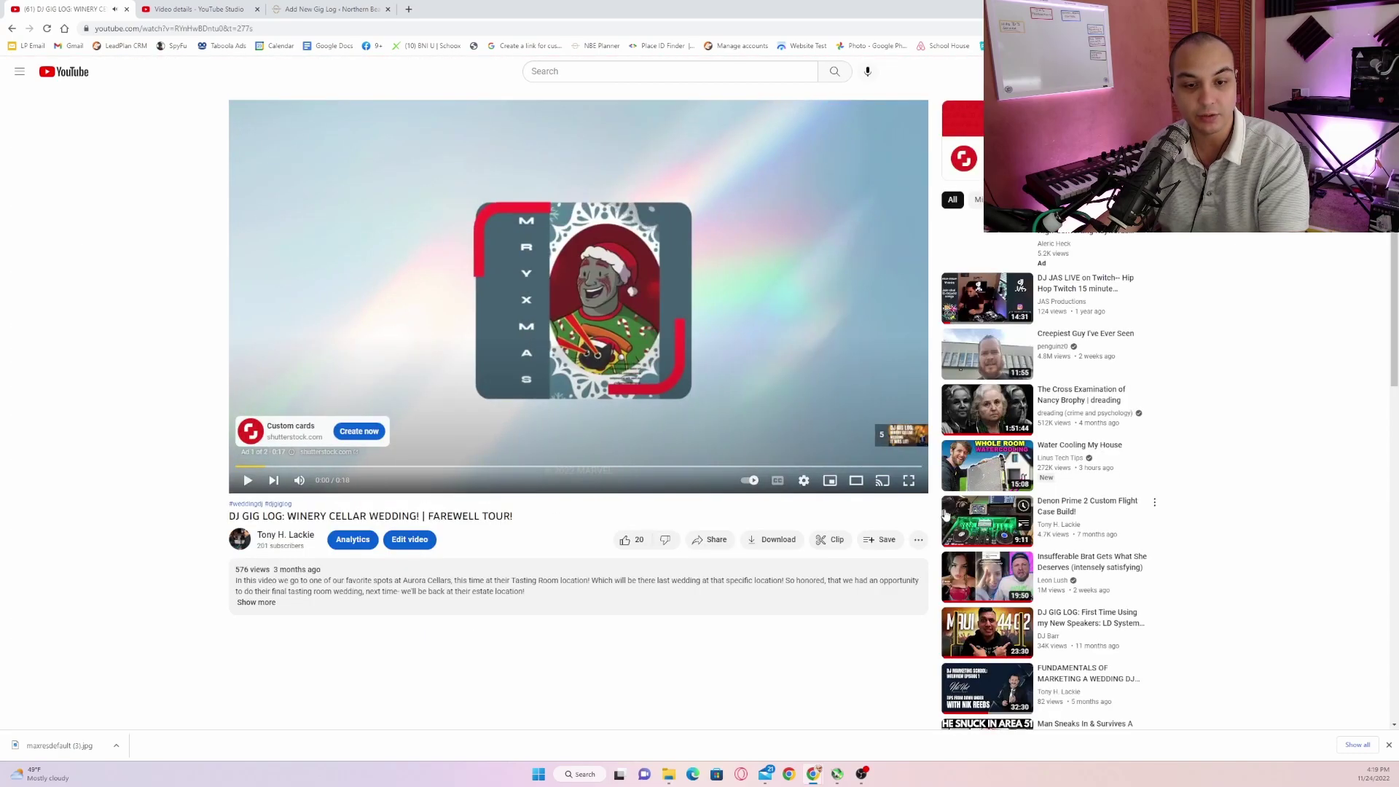
# Copy the video's short share link and return to the Gig Log editor
pyautogui.click(709, 539)
pyautogui.click(805, 452)
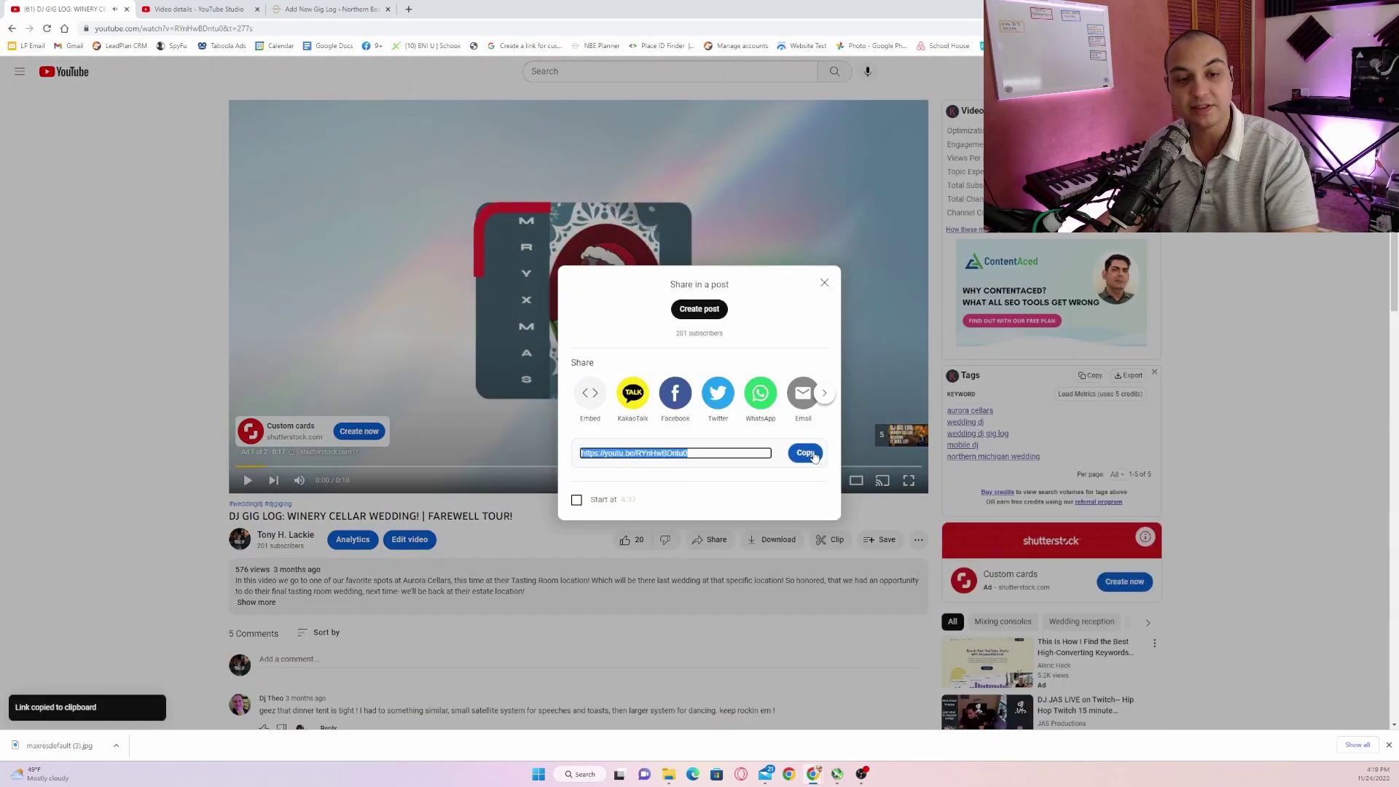
pyautogui.click(824, 282)
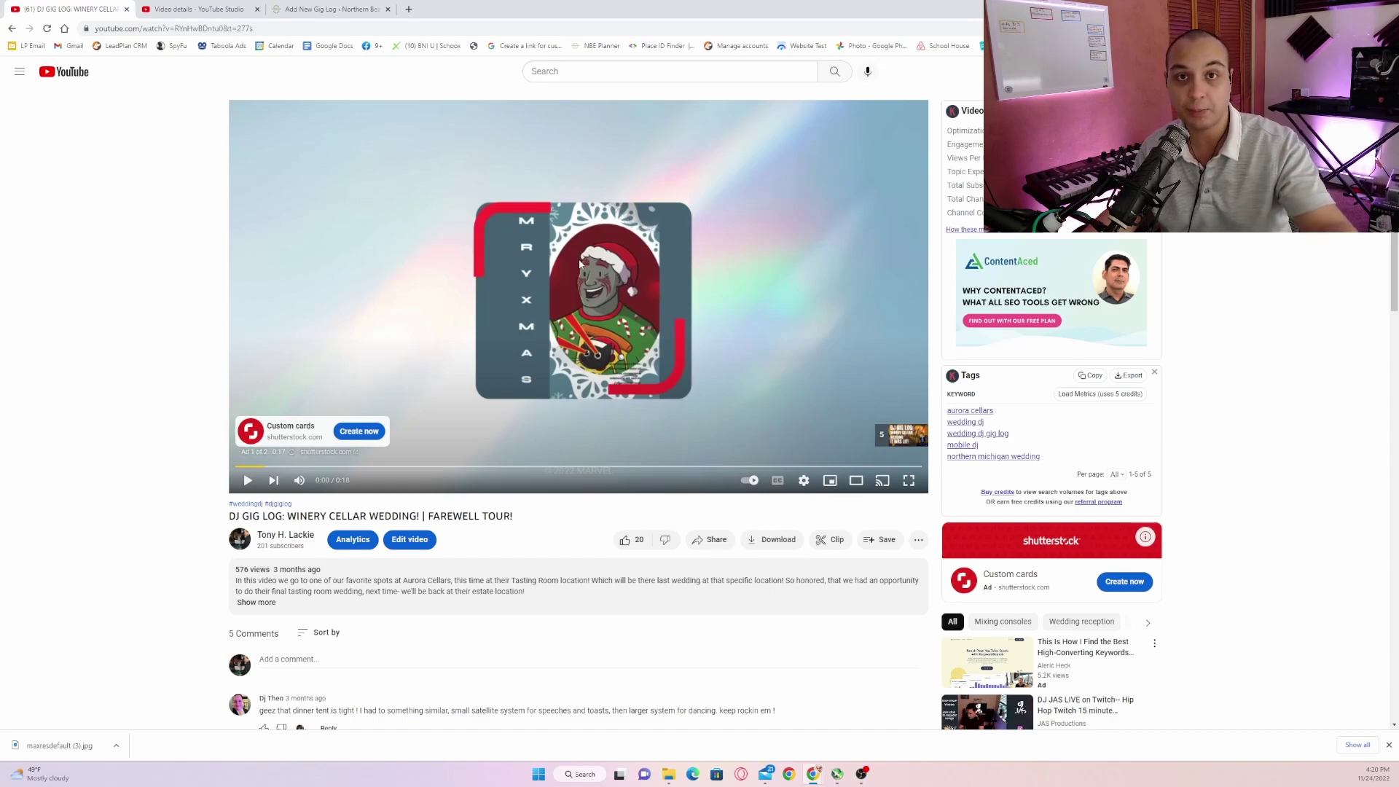
pyautogui.click(329, 12)
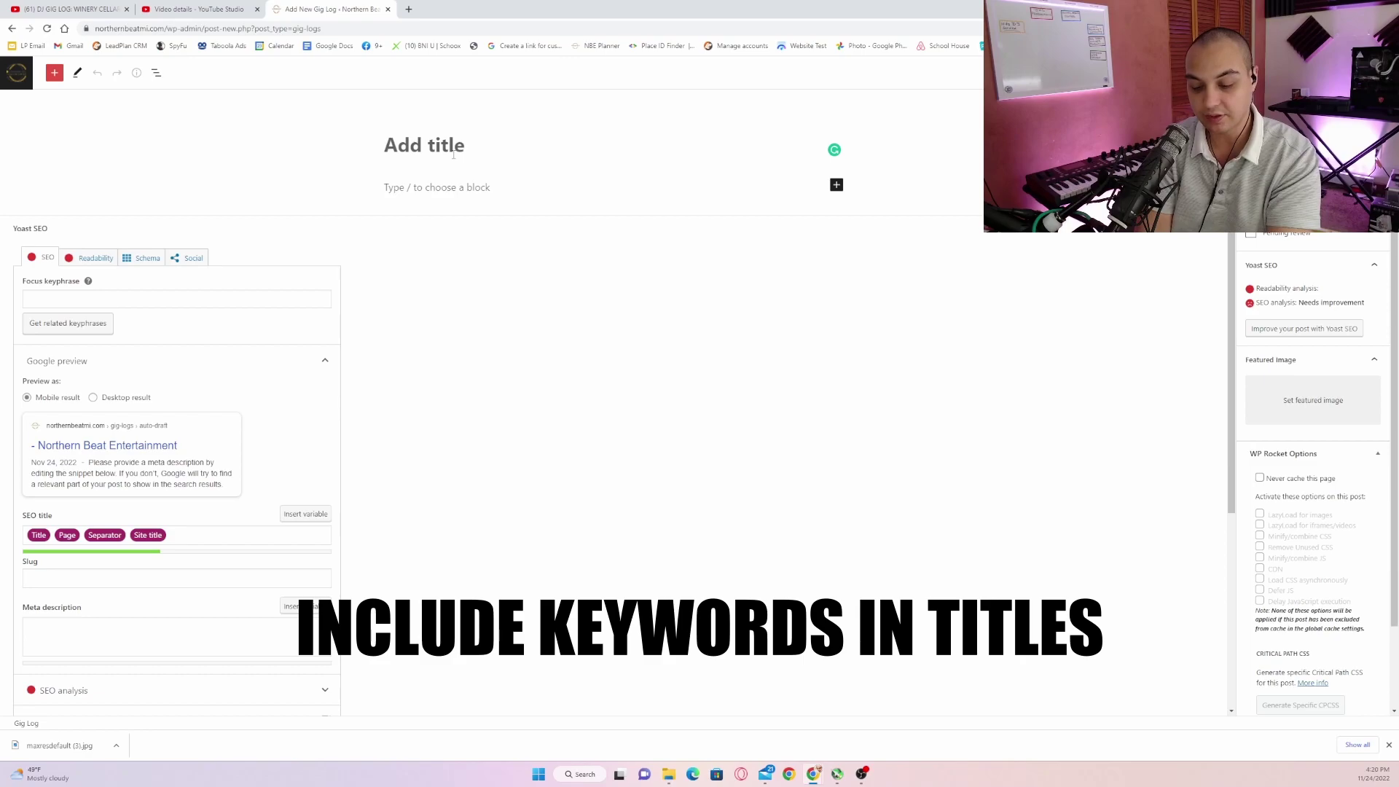
# Title the new post 'Celebrating at Aurora Cellars!'
pyautogui.write('Celebrating at Aur')
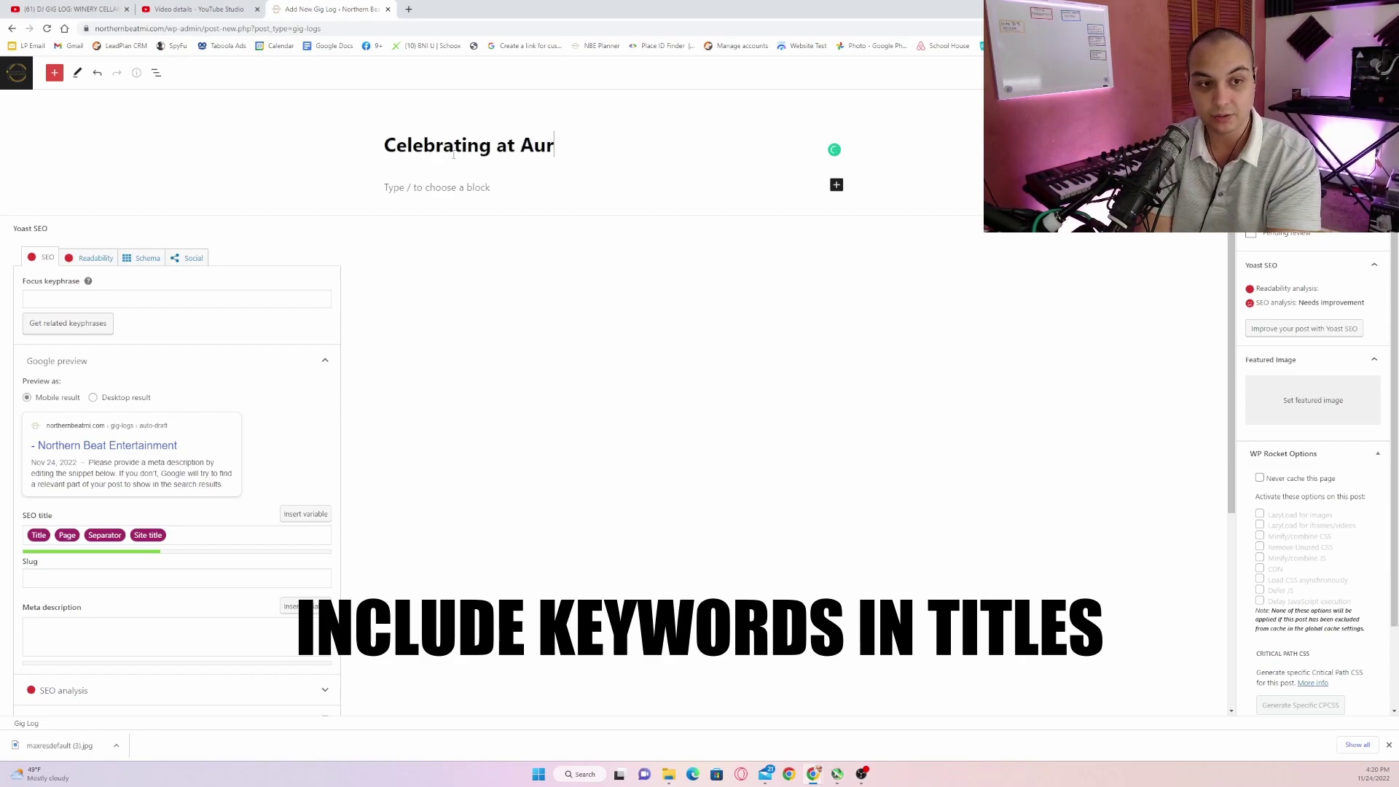
pyautogui.write('ora Cellars!')
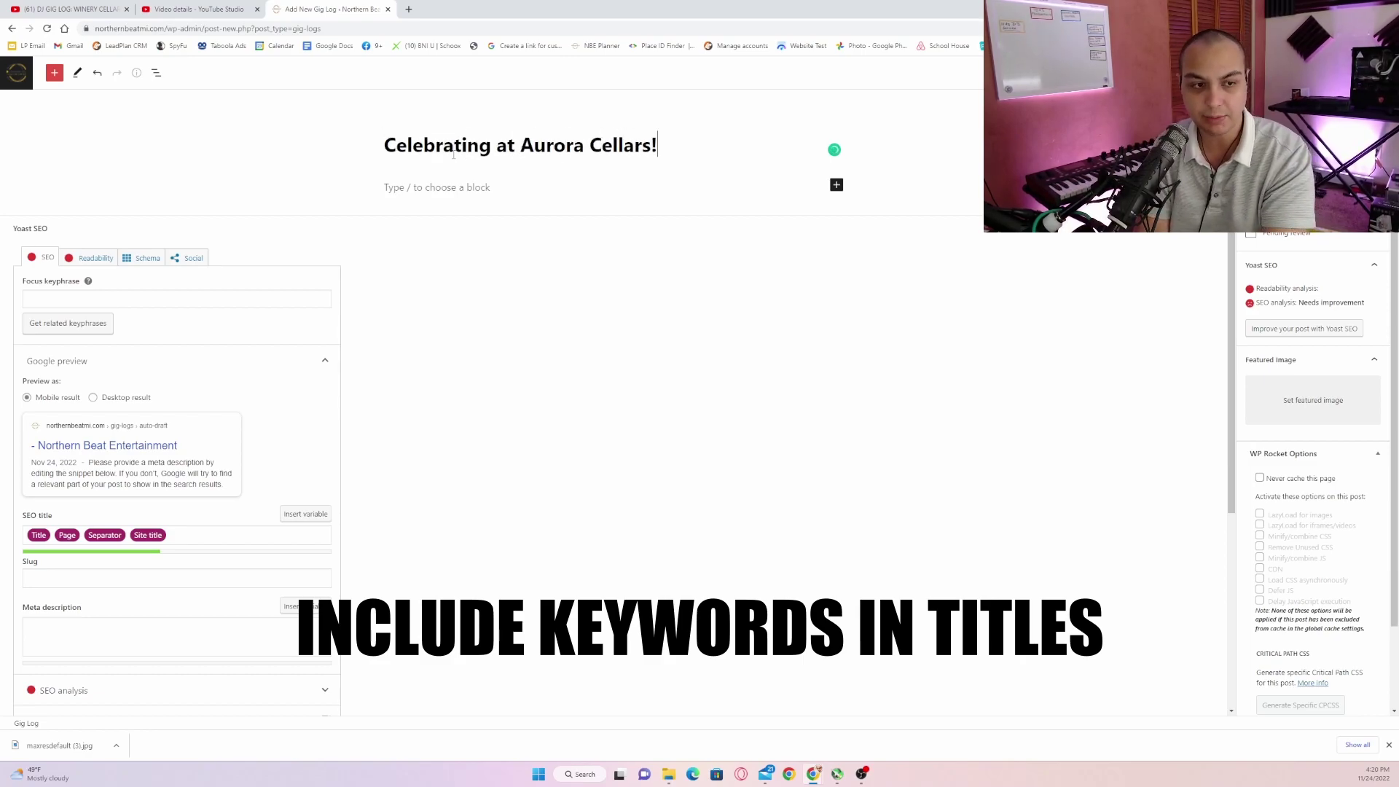
pyautogui.press('Return')
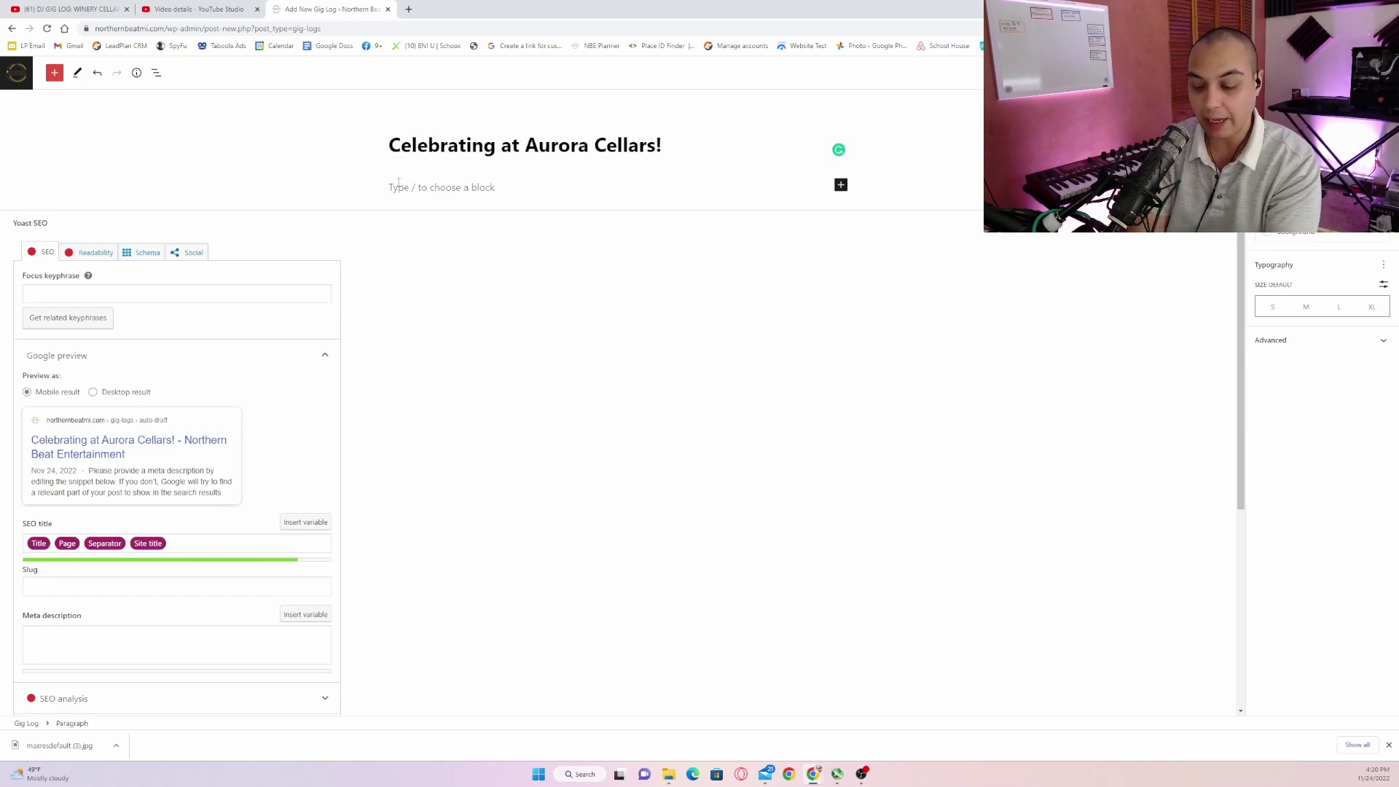
pyautogui.write('(')
pyautogui.scroll(-4, 235, 195)
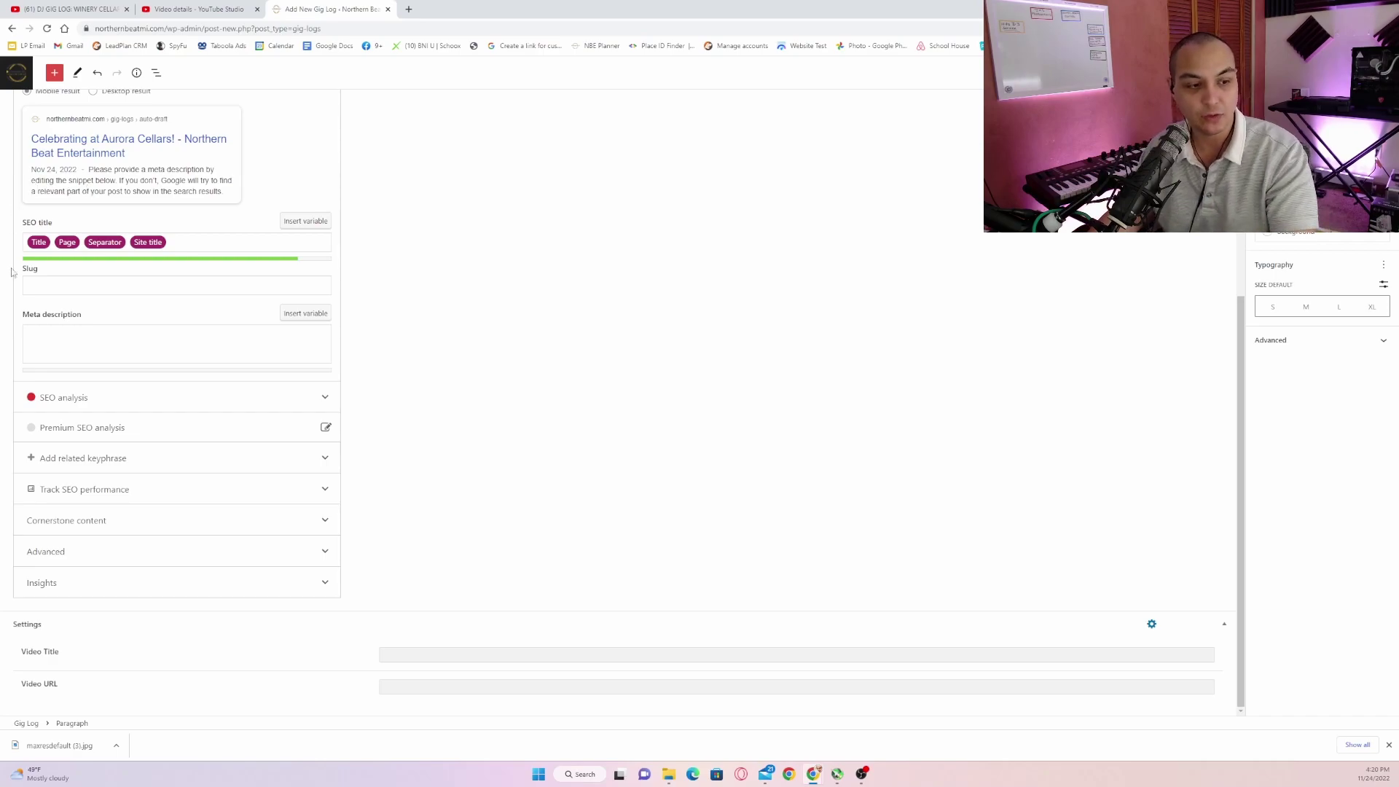
# Focus the Video URL field and copy the YouTube video's short link again
pyautogui.click(406, 692)
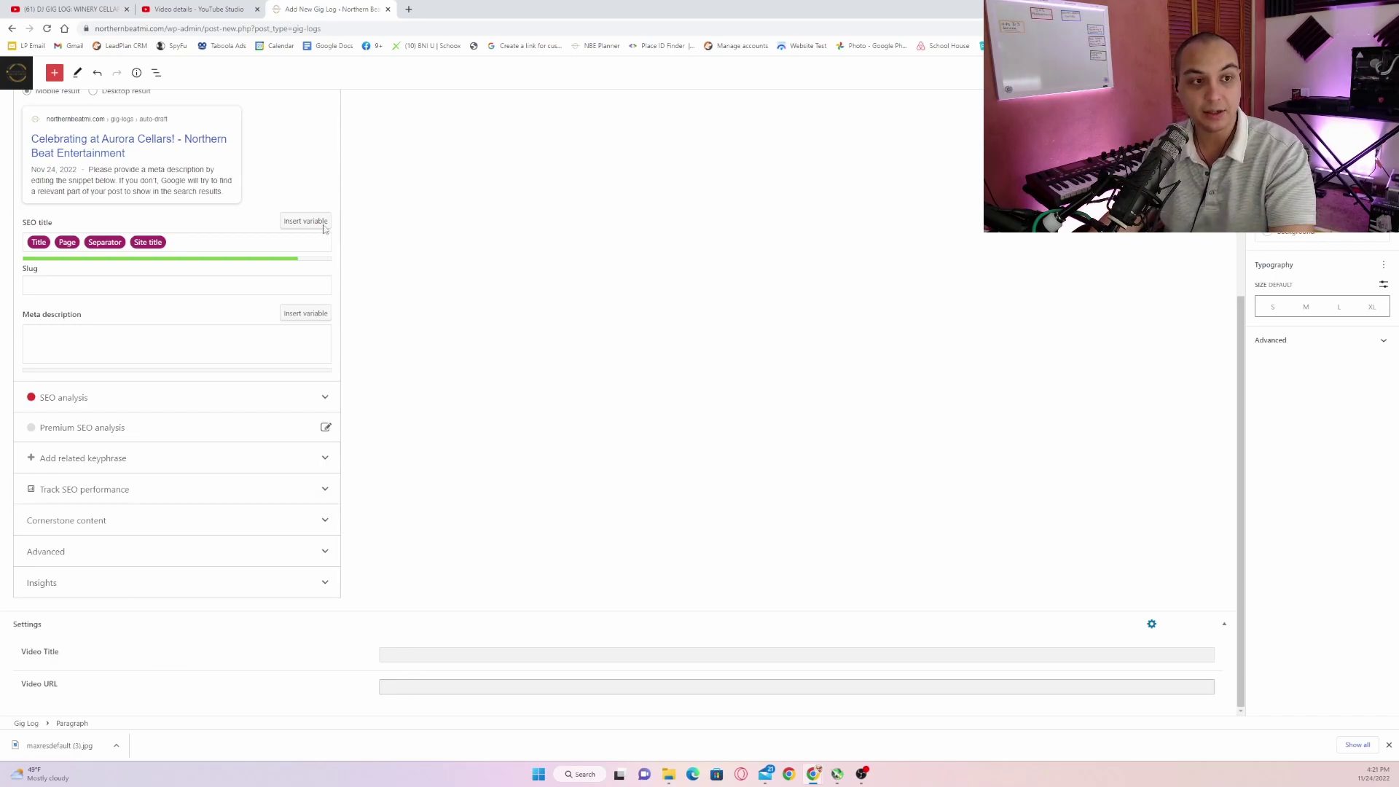
pyautogui.click(193, 7)
pyautogui.click(87, 9)
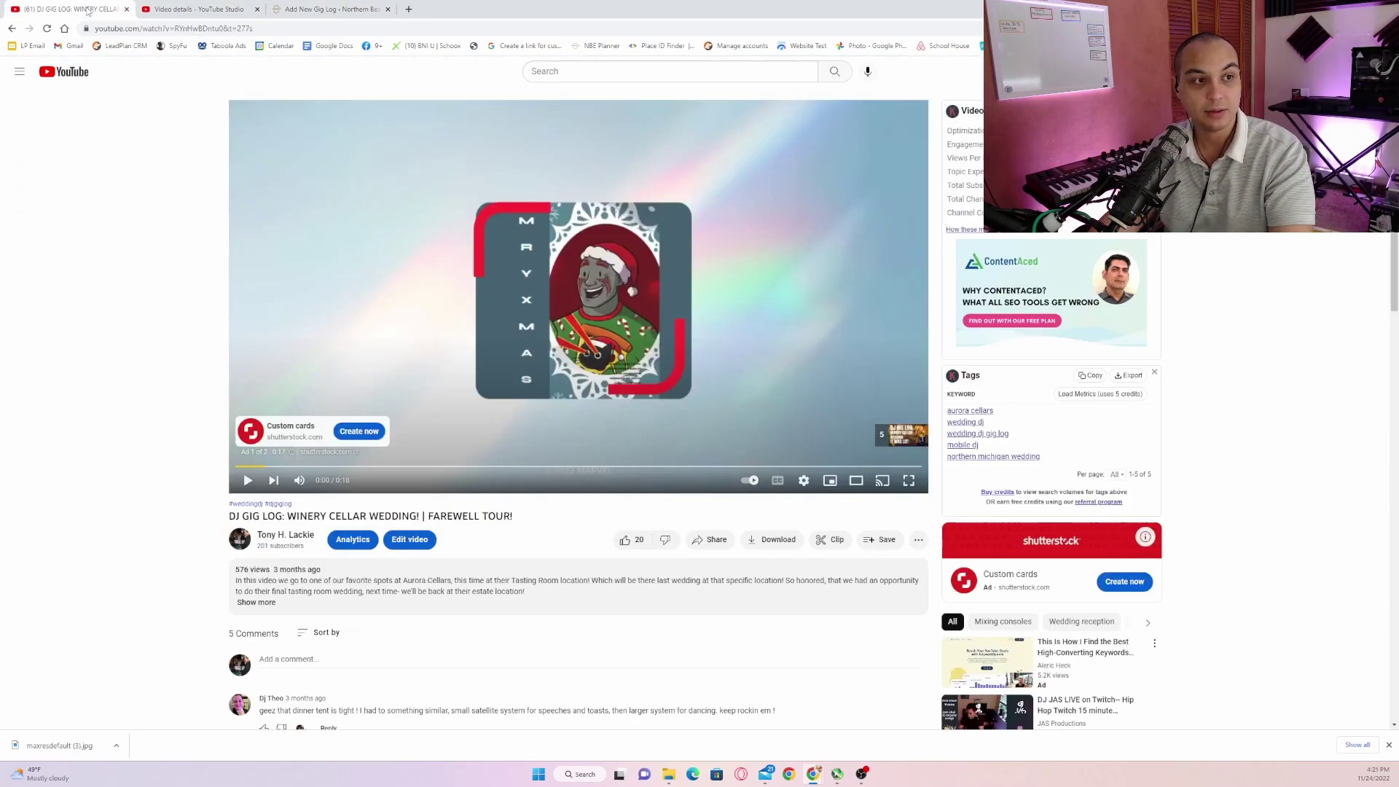
pyautogui.click(711, 539)
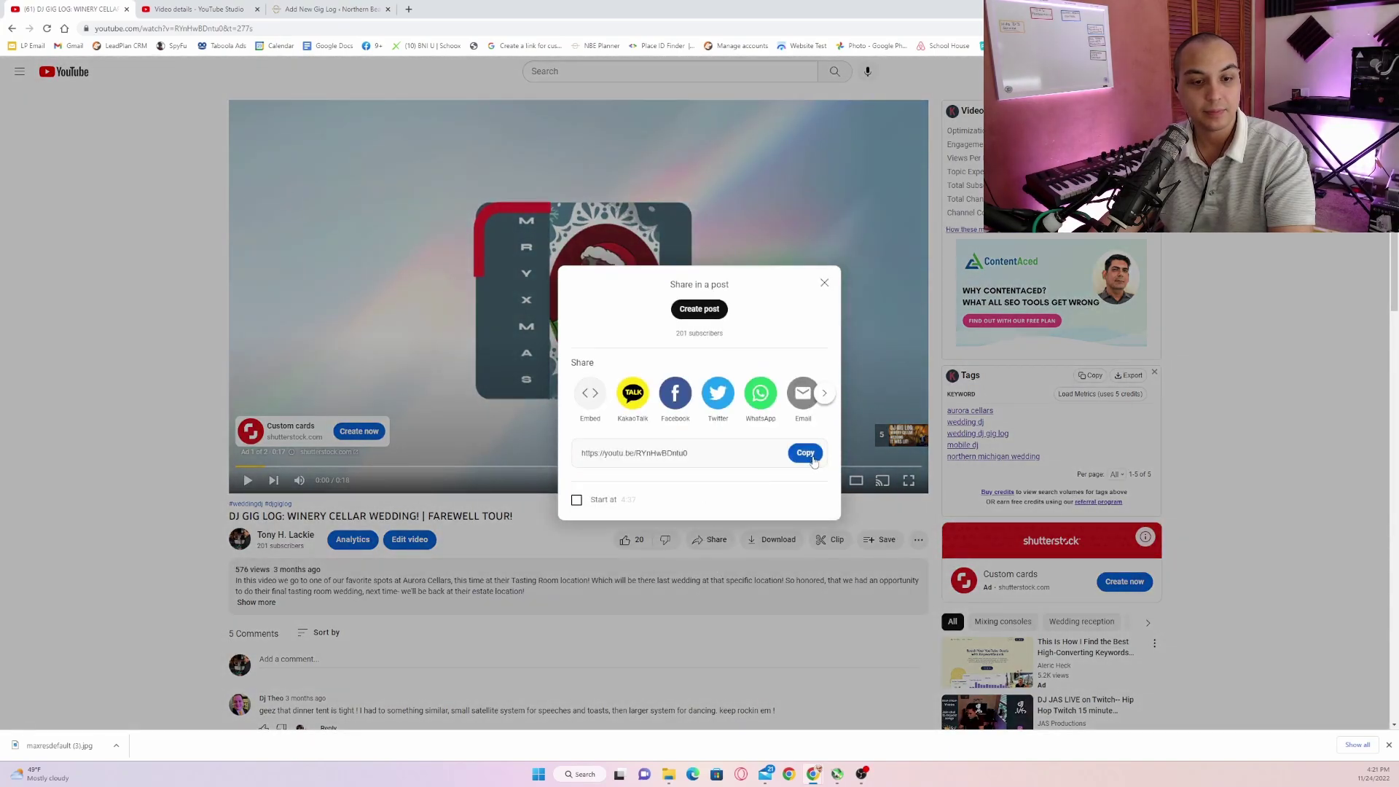
# Paste the YouTube short link into Video URL and the video's title into Video Title
pyautogui.click(310, 7)
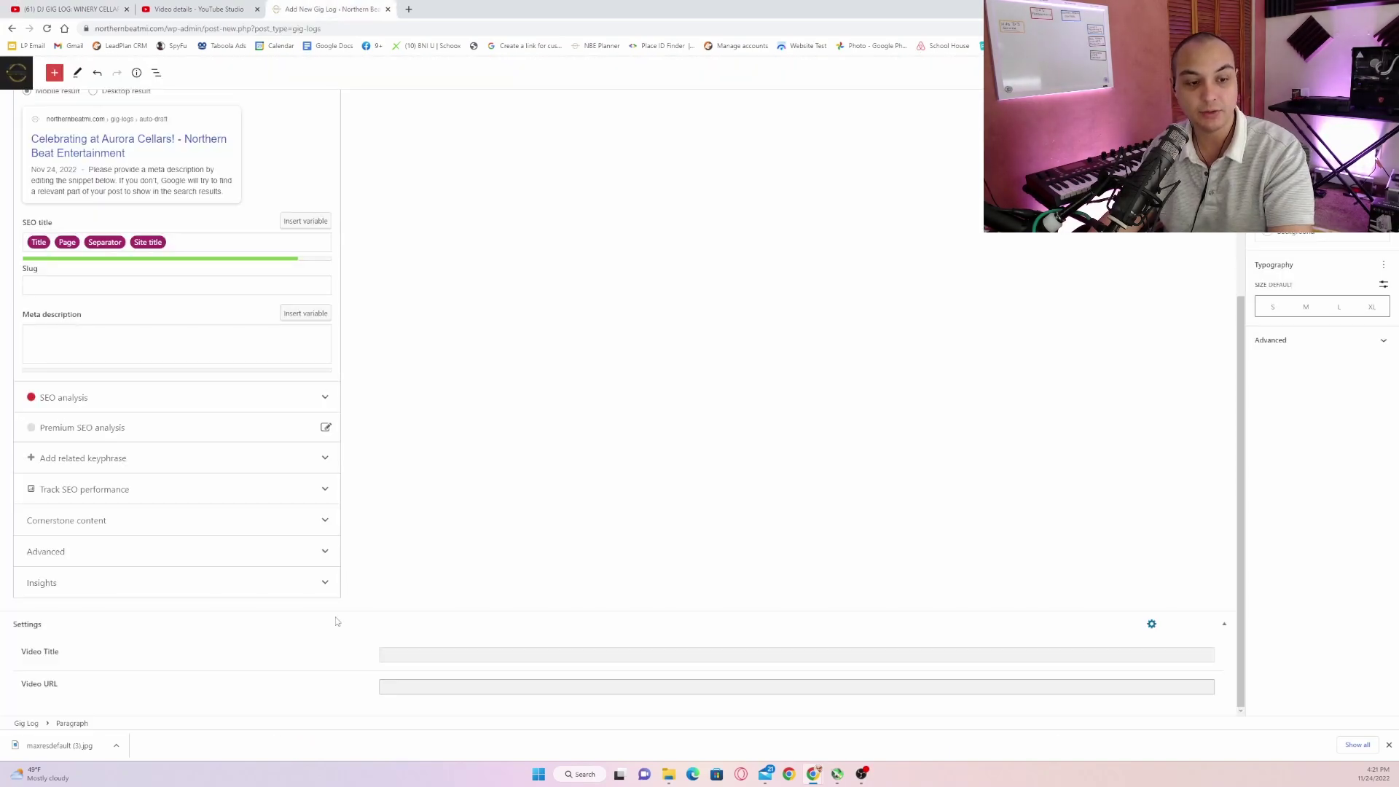
pyautogui.hotkey('ctrl', 'v')
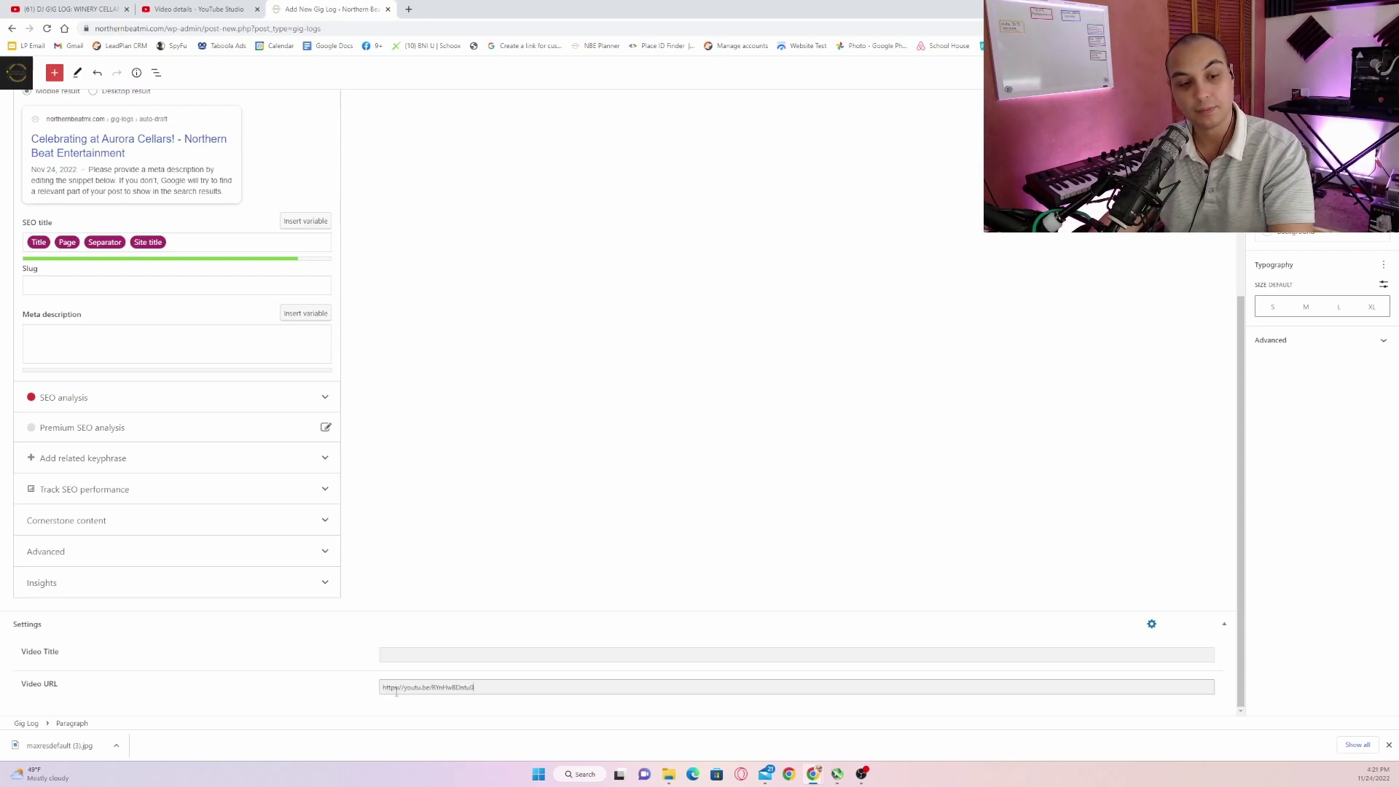
pyautogui.click(69, 9)
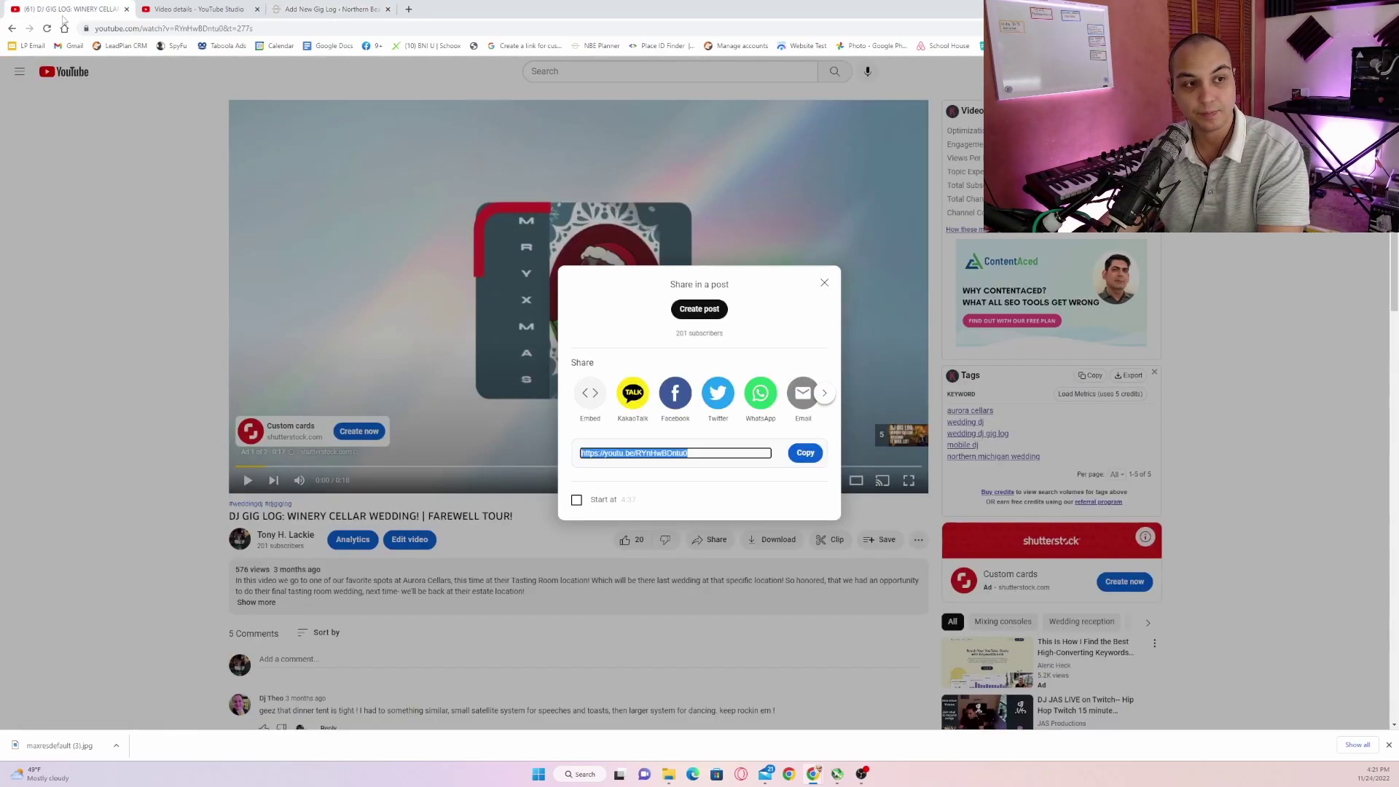
pyautogui.click(523, 521)
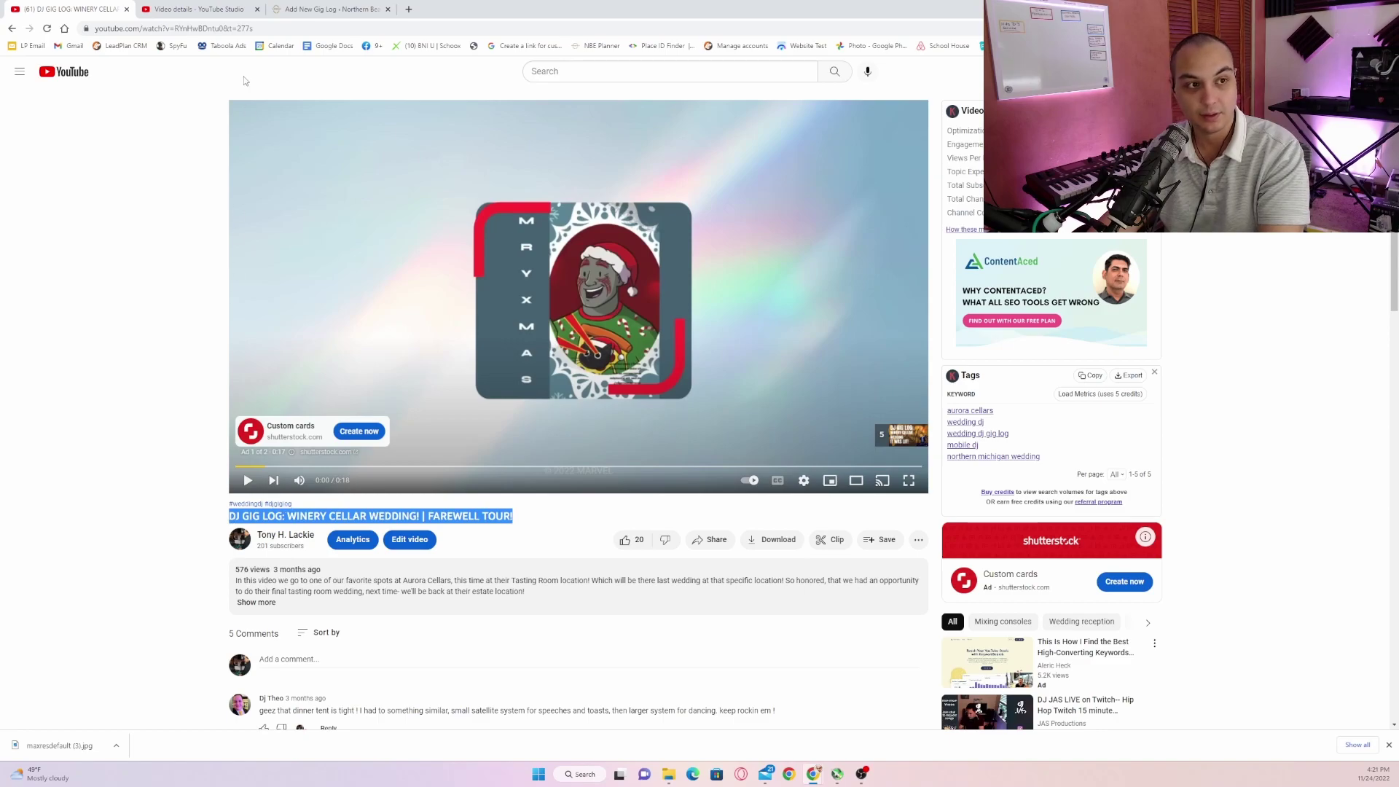
pyautogui.click(318, 10)
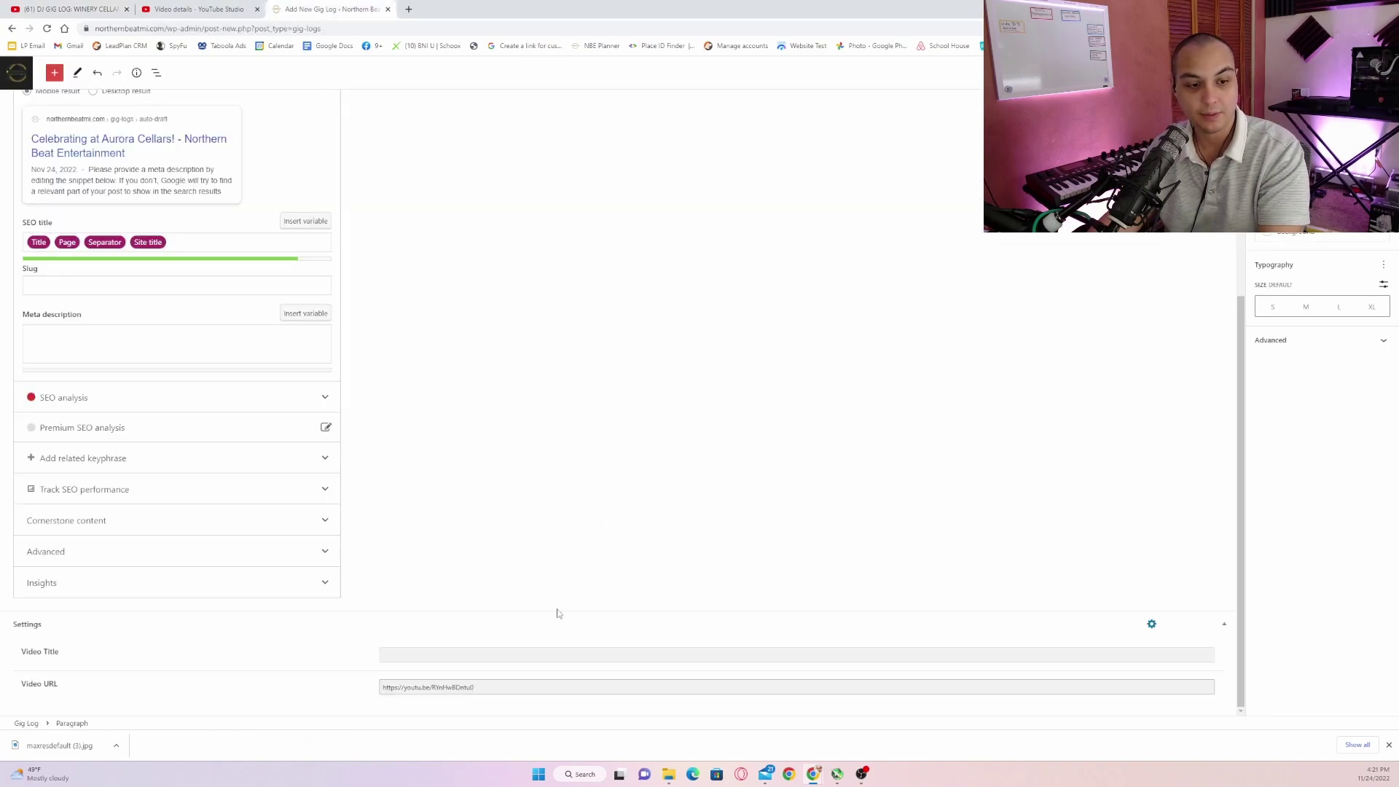
pyautogui.click(557, 655)
pyautogui.hotkey('ctrl', 'v')
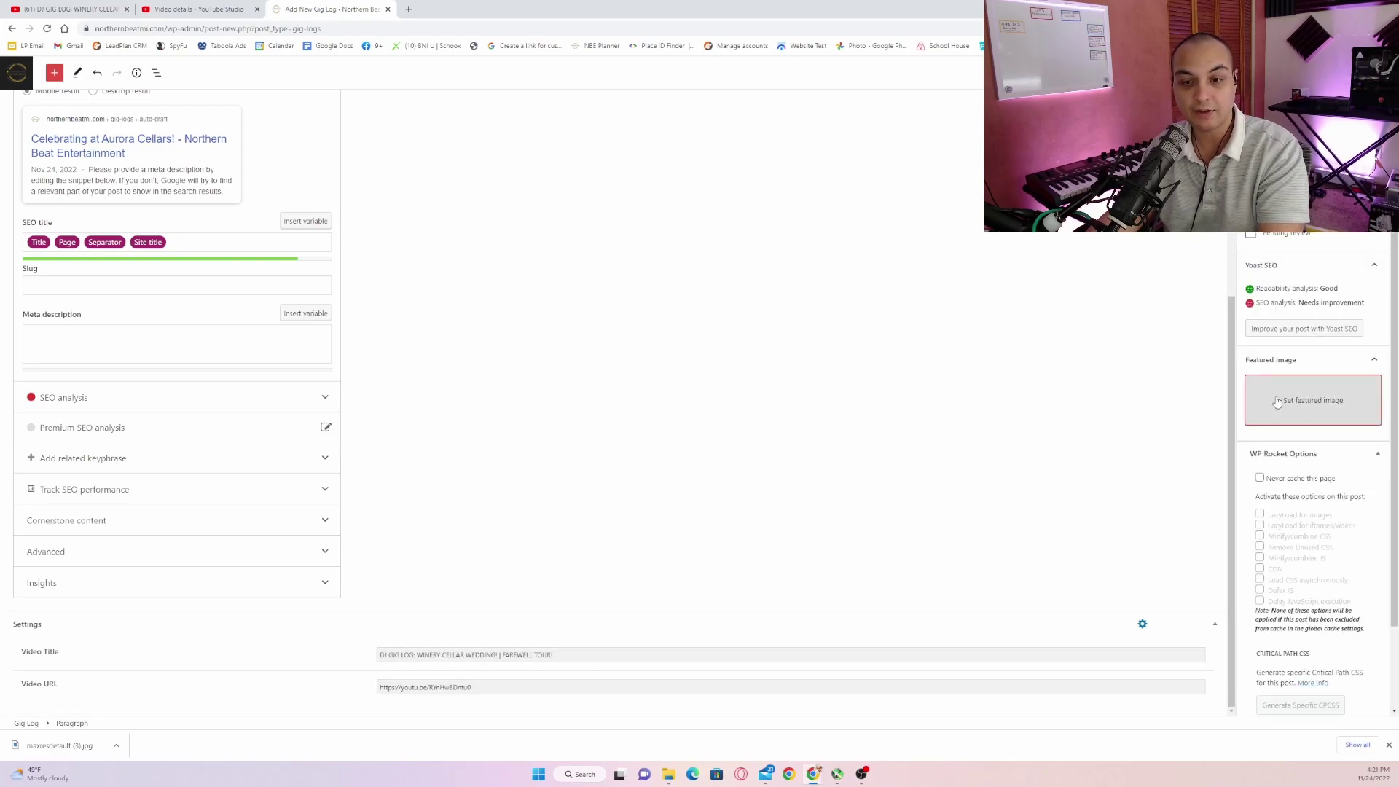
# Set the Winery Cellar gig log thumbnail as the post's featured image
pyautogui.click(1257, 398)
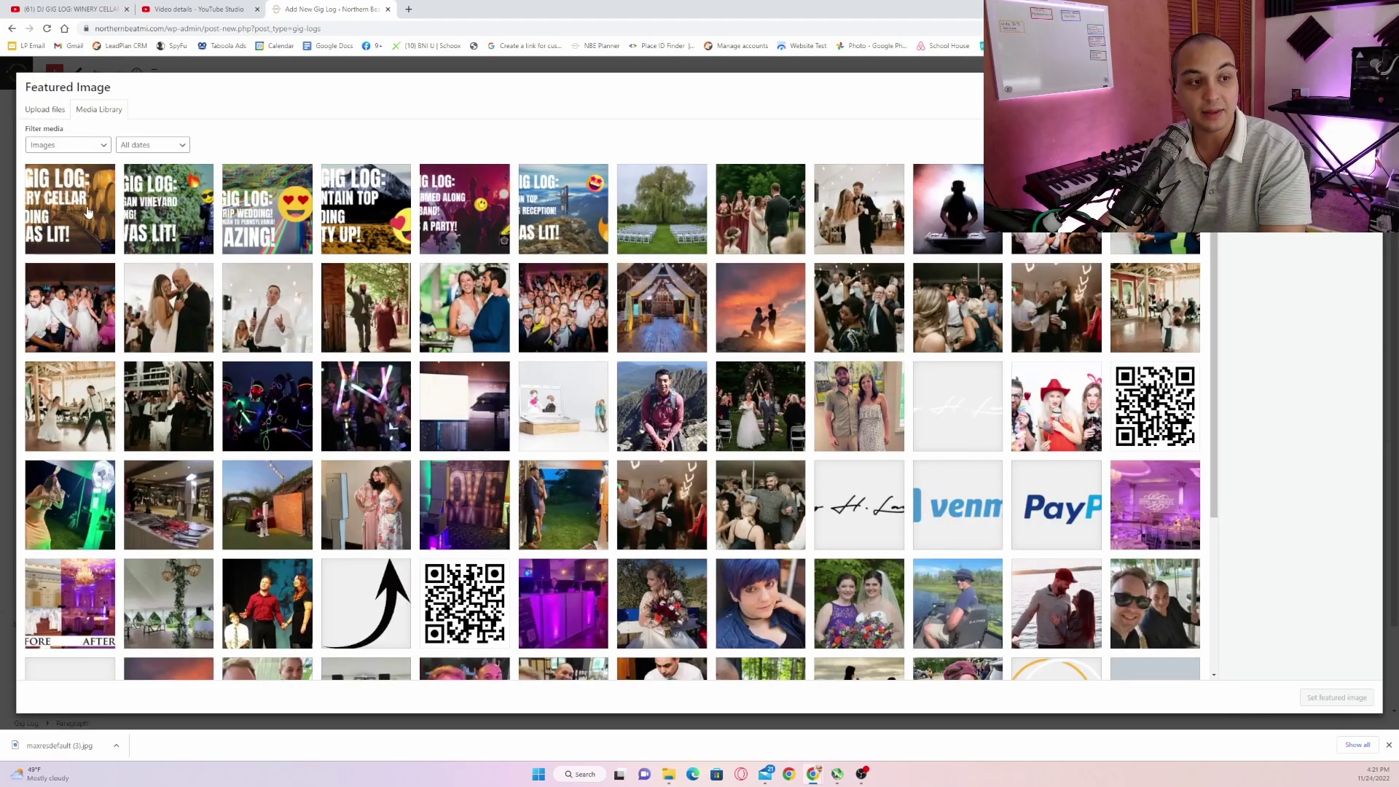
pyautogui.click(88, 213)
pyautogui.click(1340, 698)
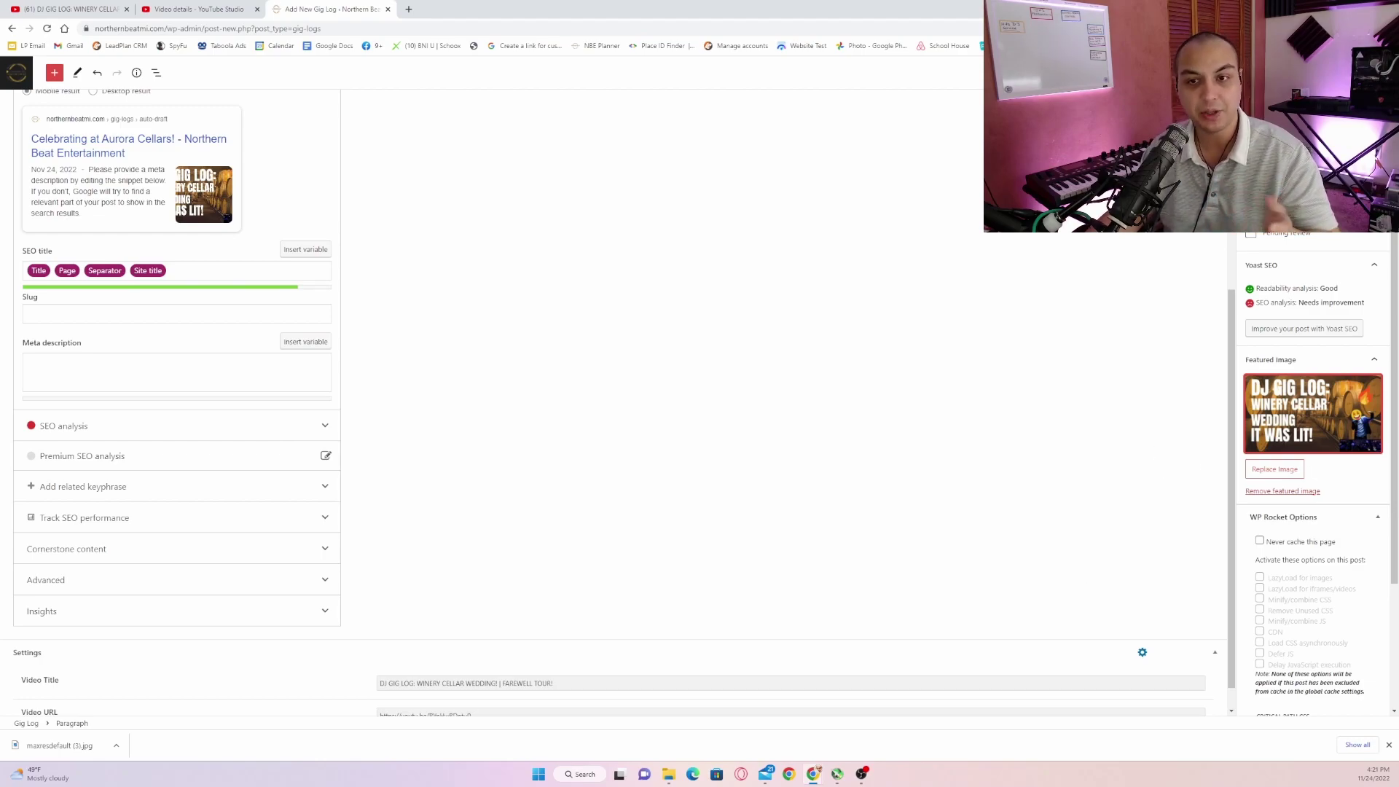
pyautogui.scroll(-5, 1312, 474)
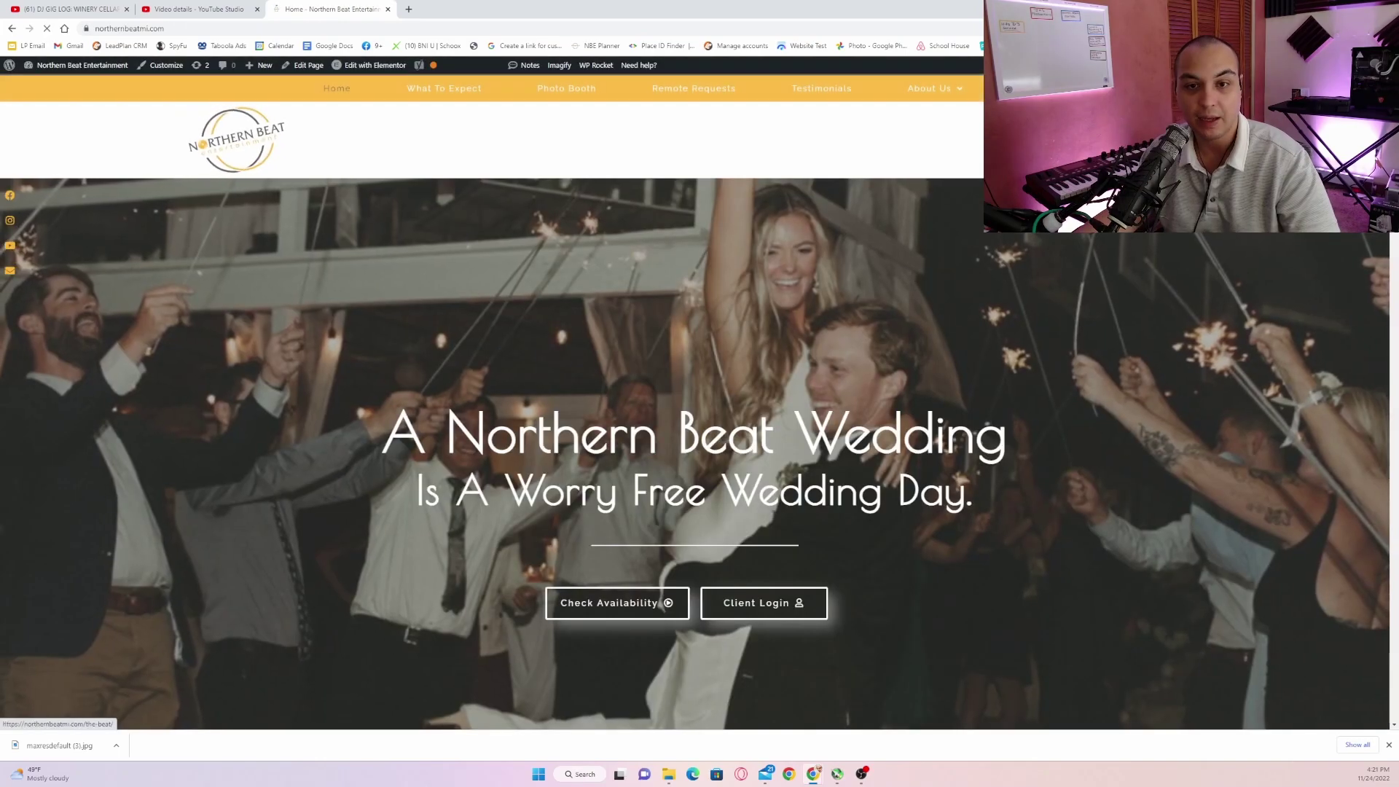
# Open The Beat page and scroll to the new Celebrating at Aurora Cellars! card
pyautogui.click(827, 88)
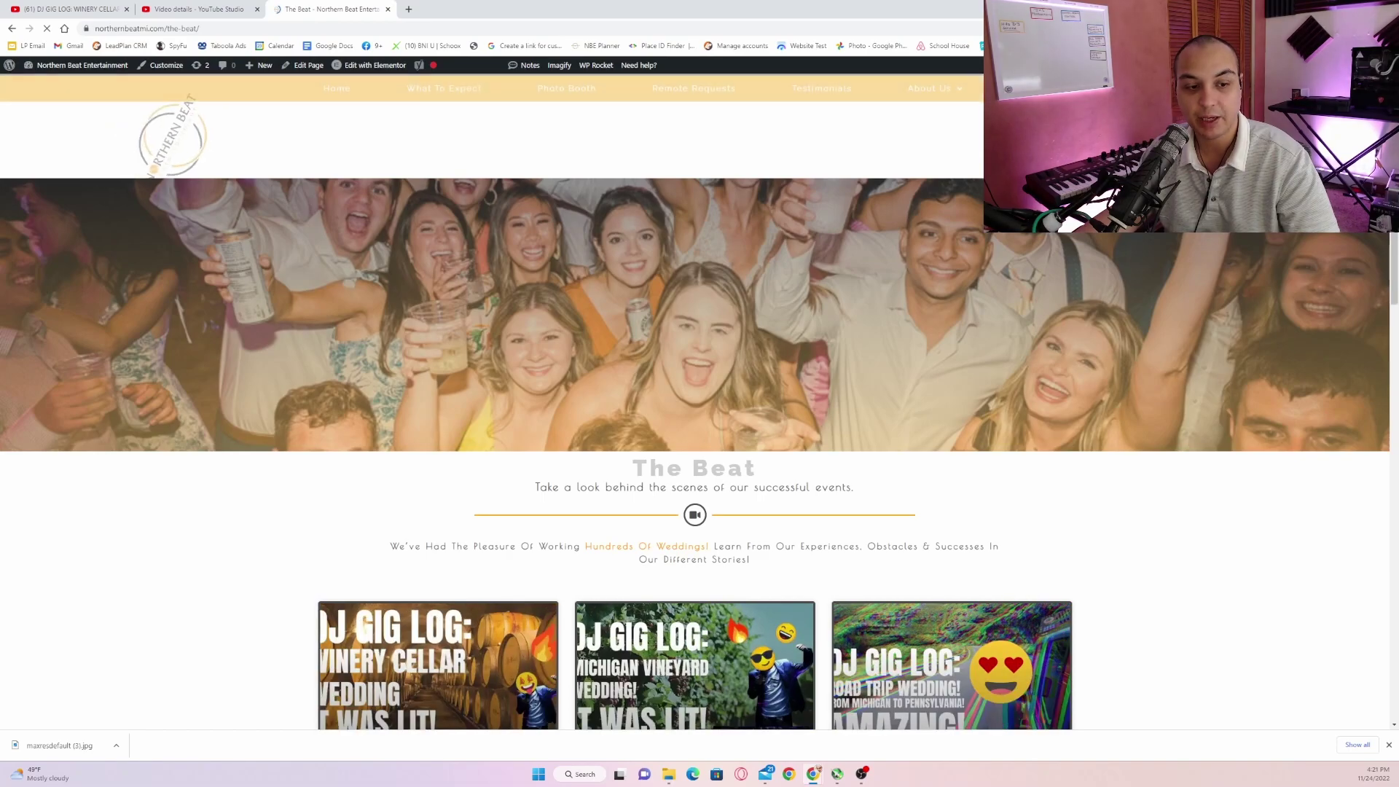
pyautogui.scroll(-6, 1000, 283)
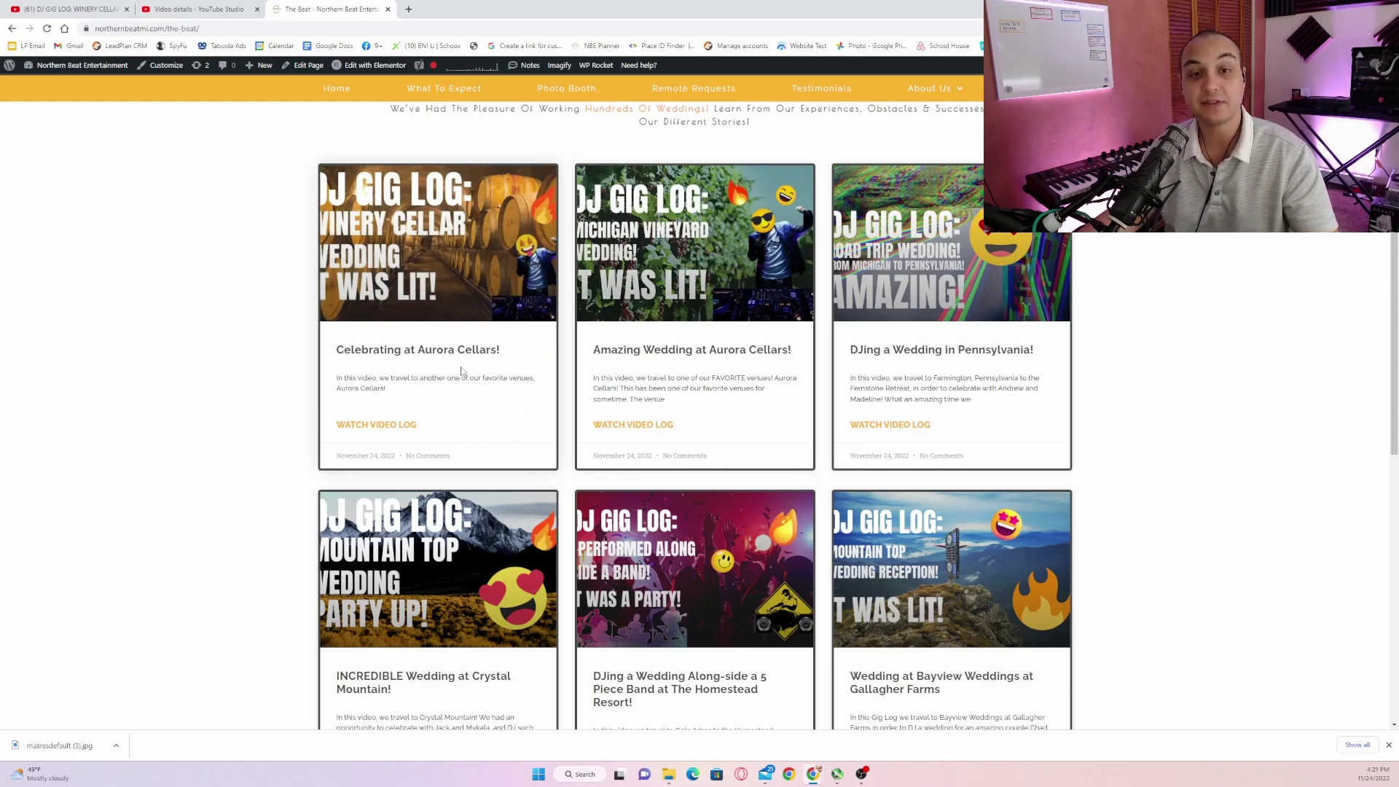
# Open the new Celebrating at Aurora Cellars! post and play its video with sound on
pyautogui.click(407, 433)
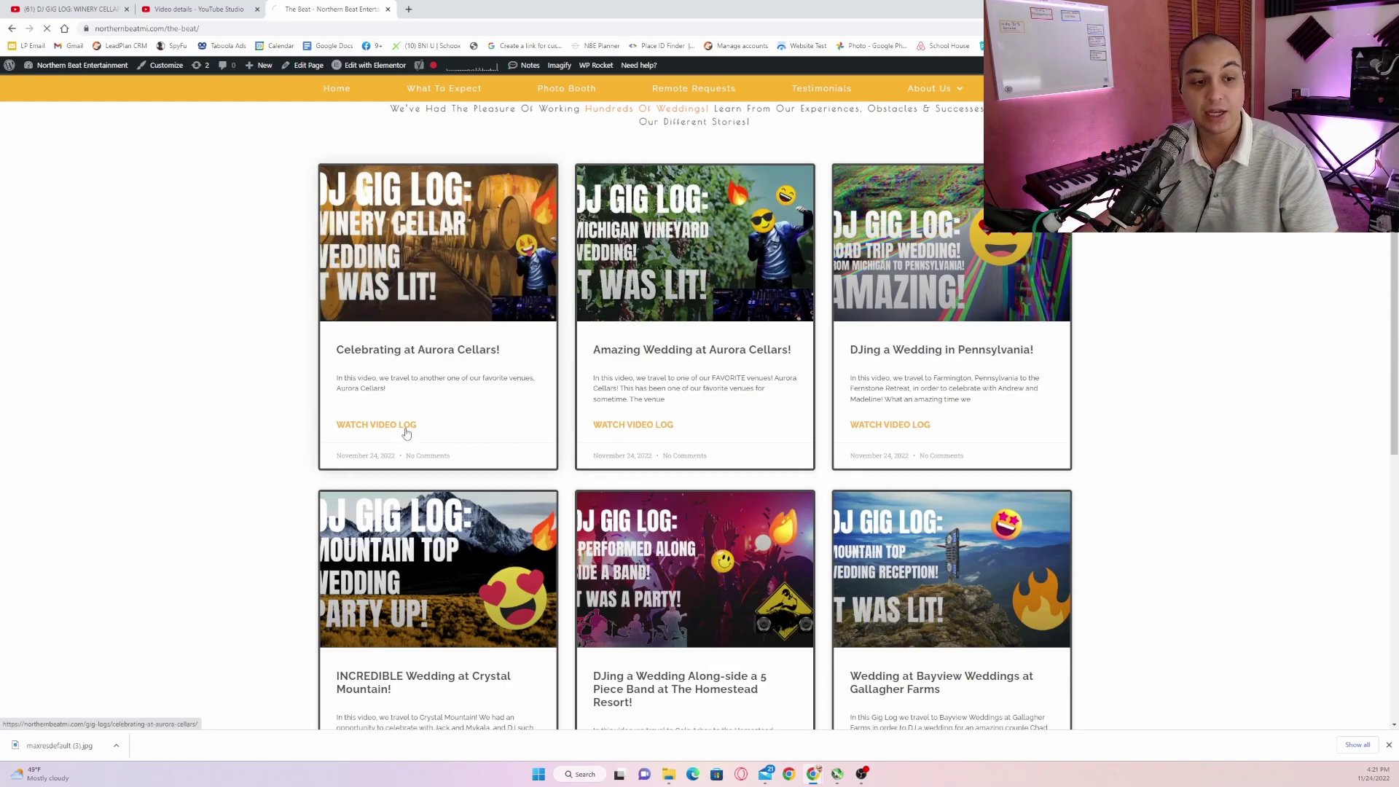
pyautogui.scroll(-2, 671, 493)
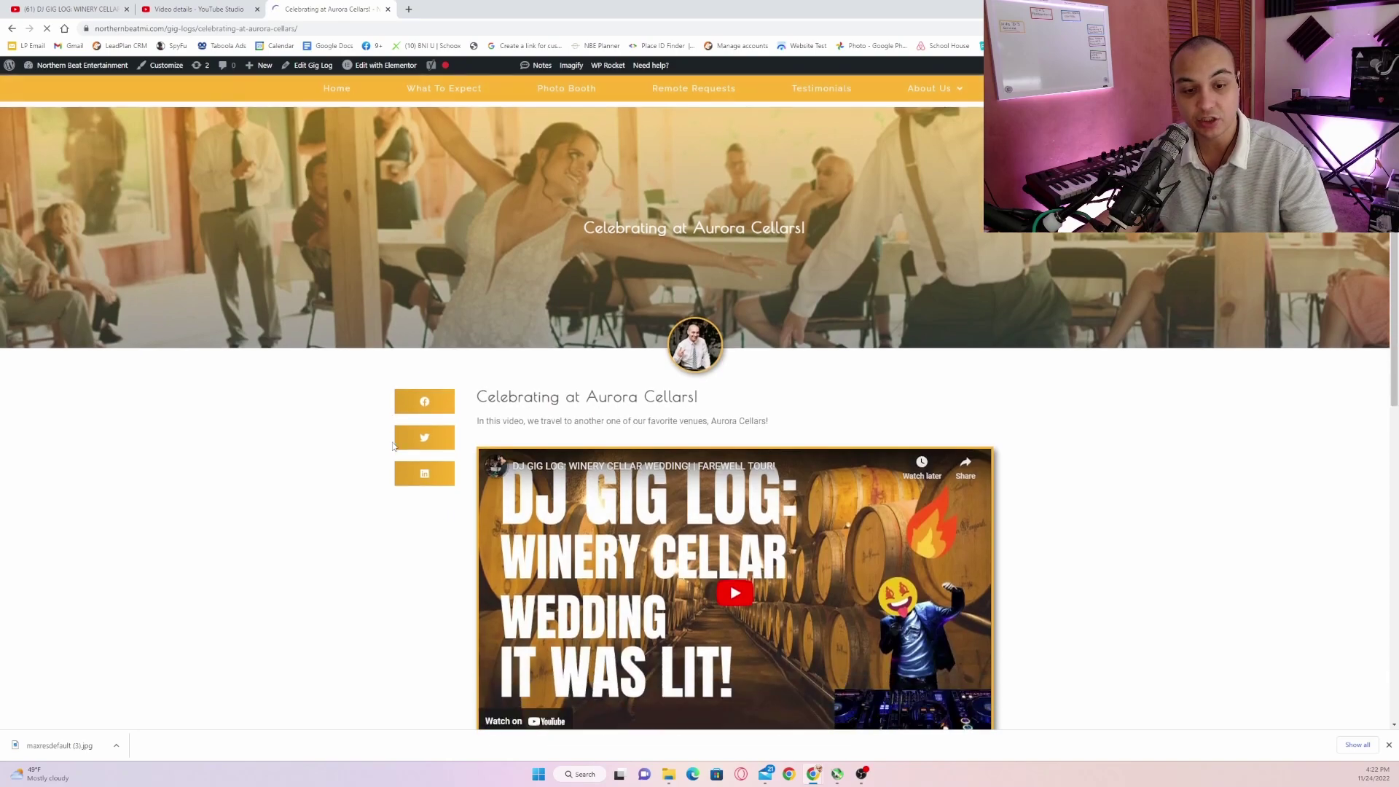
pyautogui.click(732, 501)
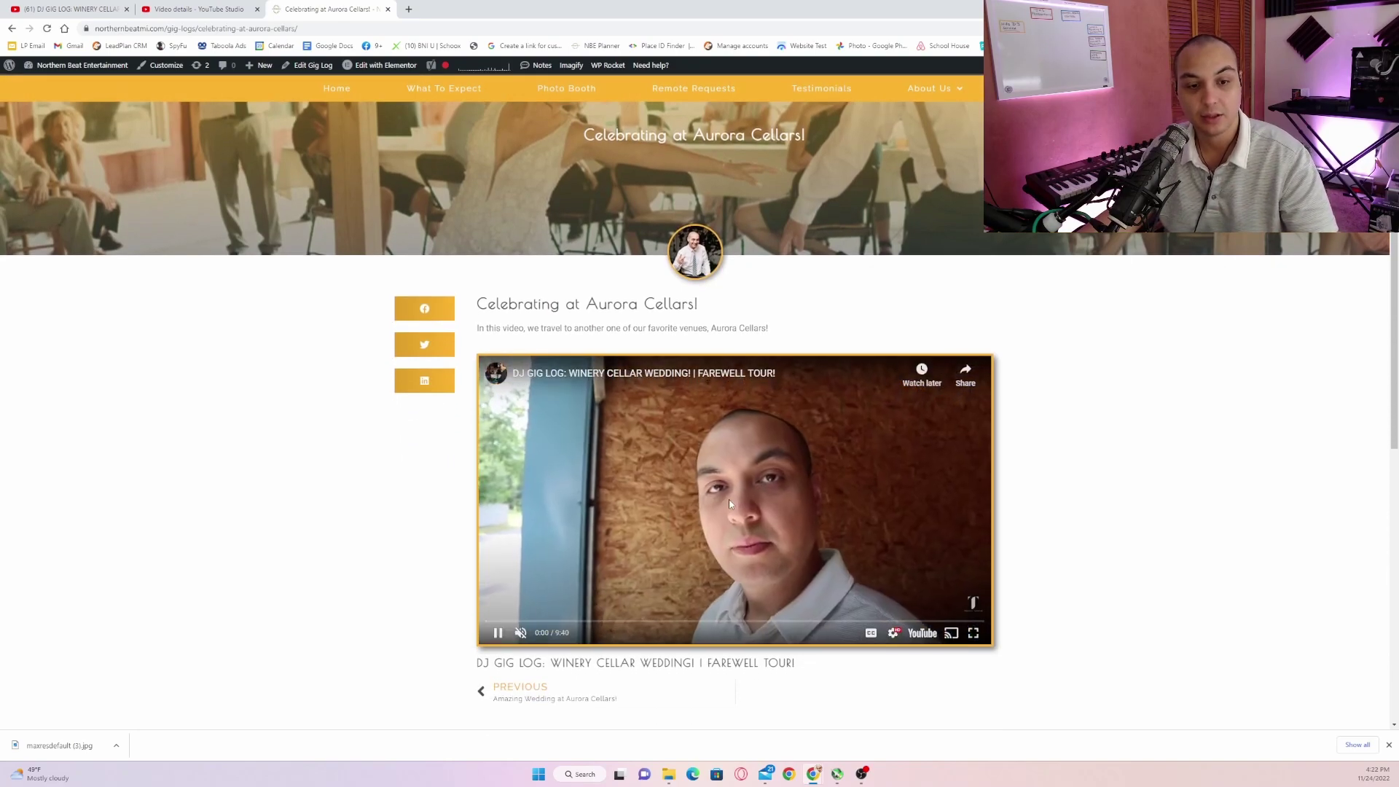
pyautogui.click(520, 632)
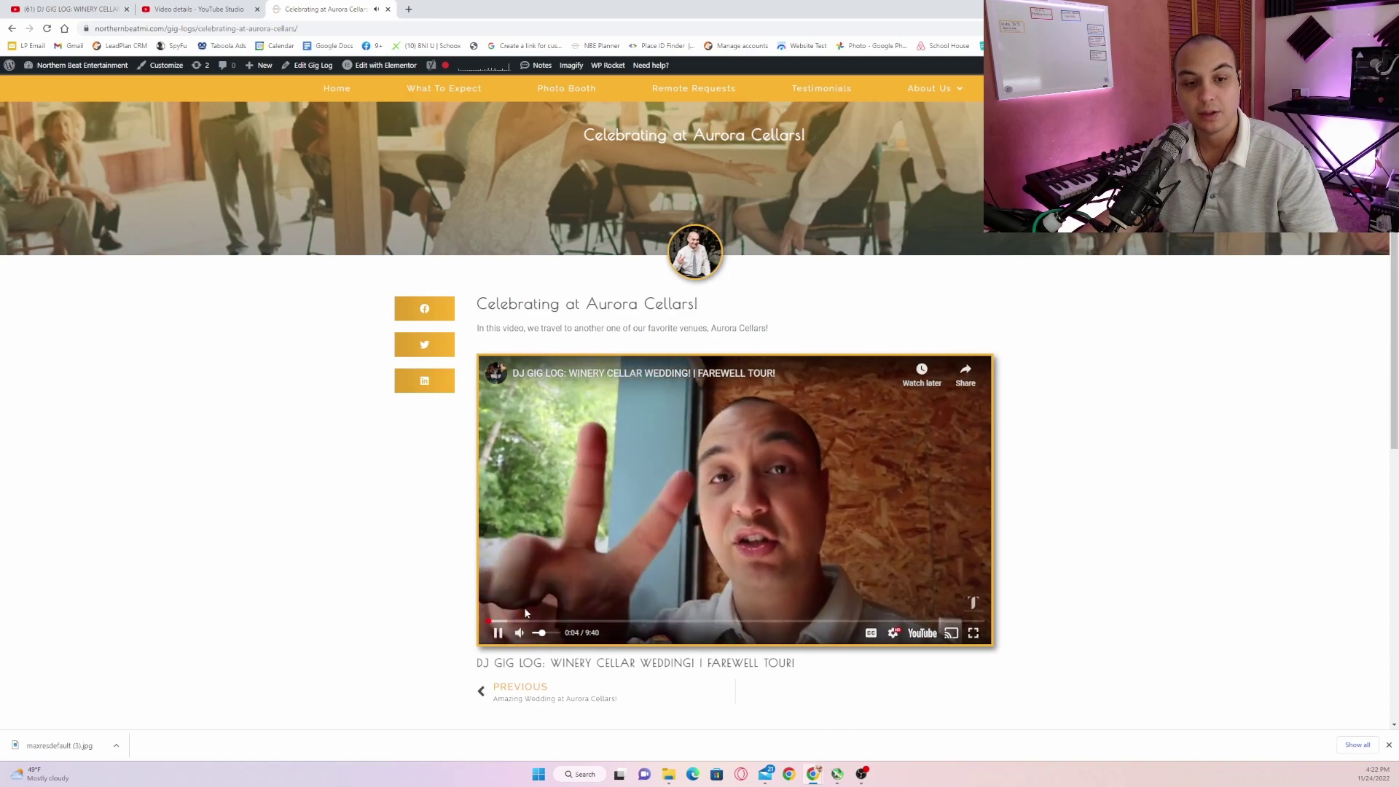
# Scroll below the video and open the previous gig log post
pyautogui.scroll(-2, 503, 576)
pyautogui.scroll(-3, 493, 533)
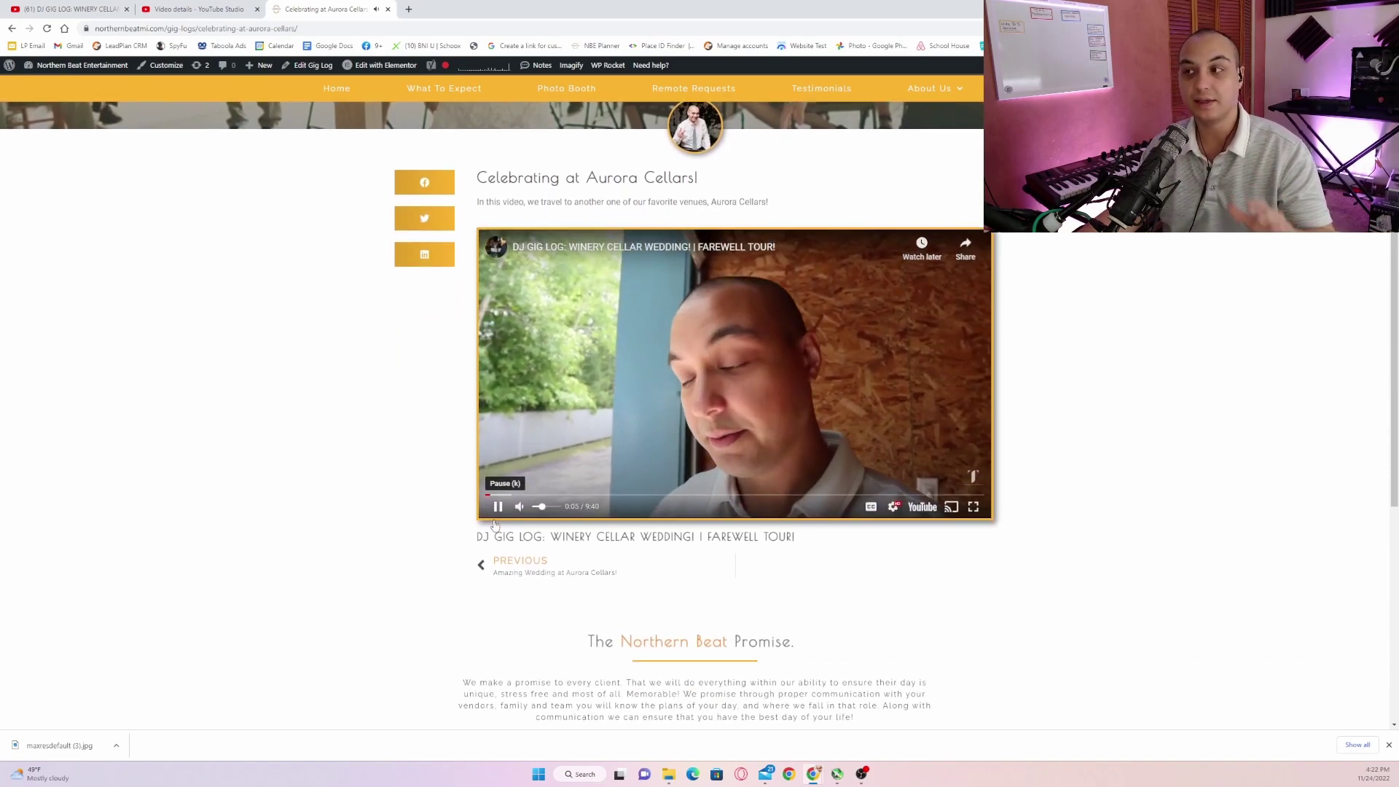
pyautogui.scroll(-3, 496, 475)
pyautogui.scroll(4, 502, 473)
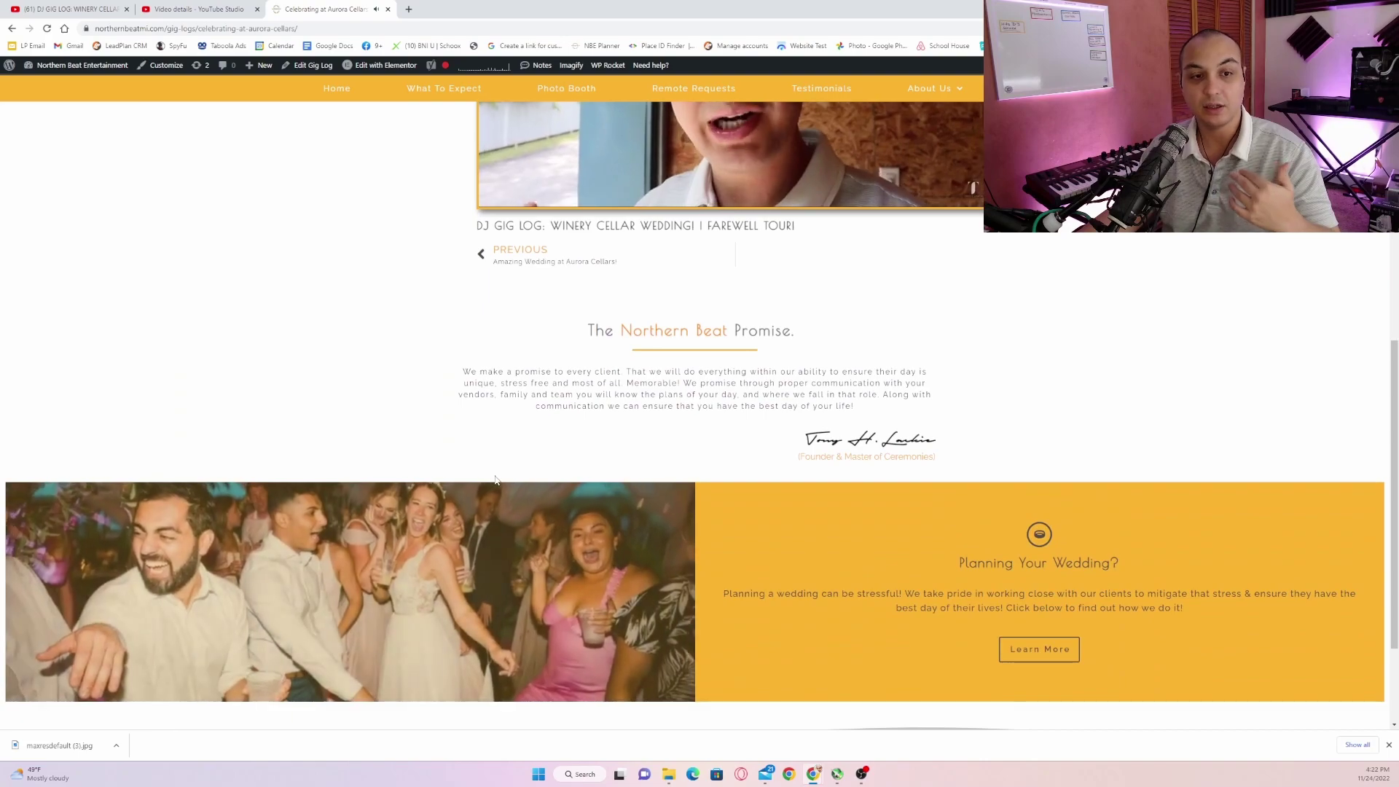
pyautogui.click(513, 473)
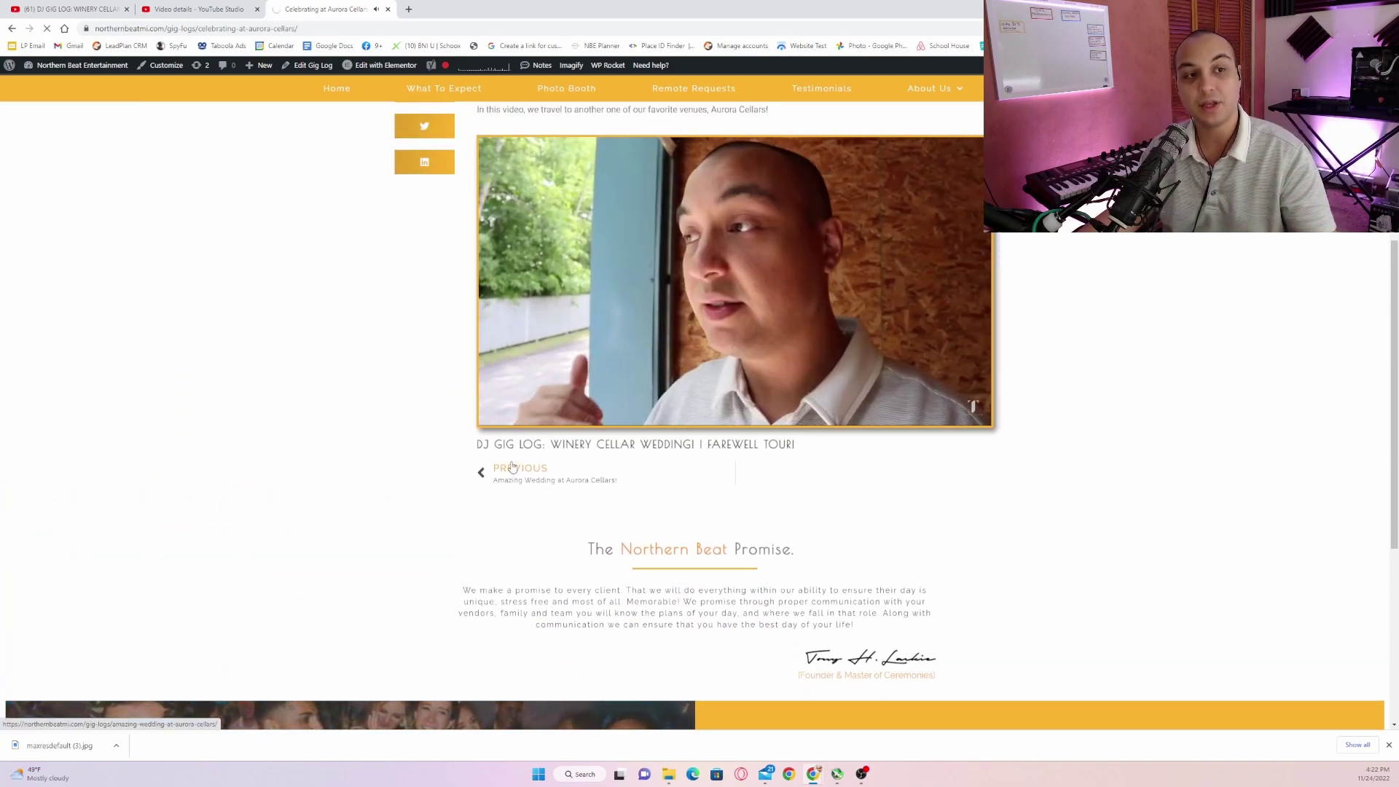
# Play the current post's embedded video, then go to the previous gig log post
pyautogui.scroll(-2, 501, 500)
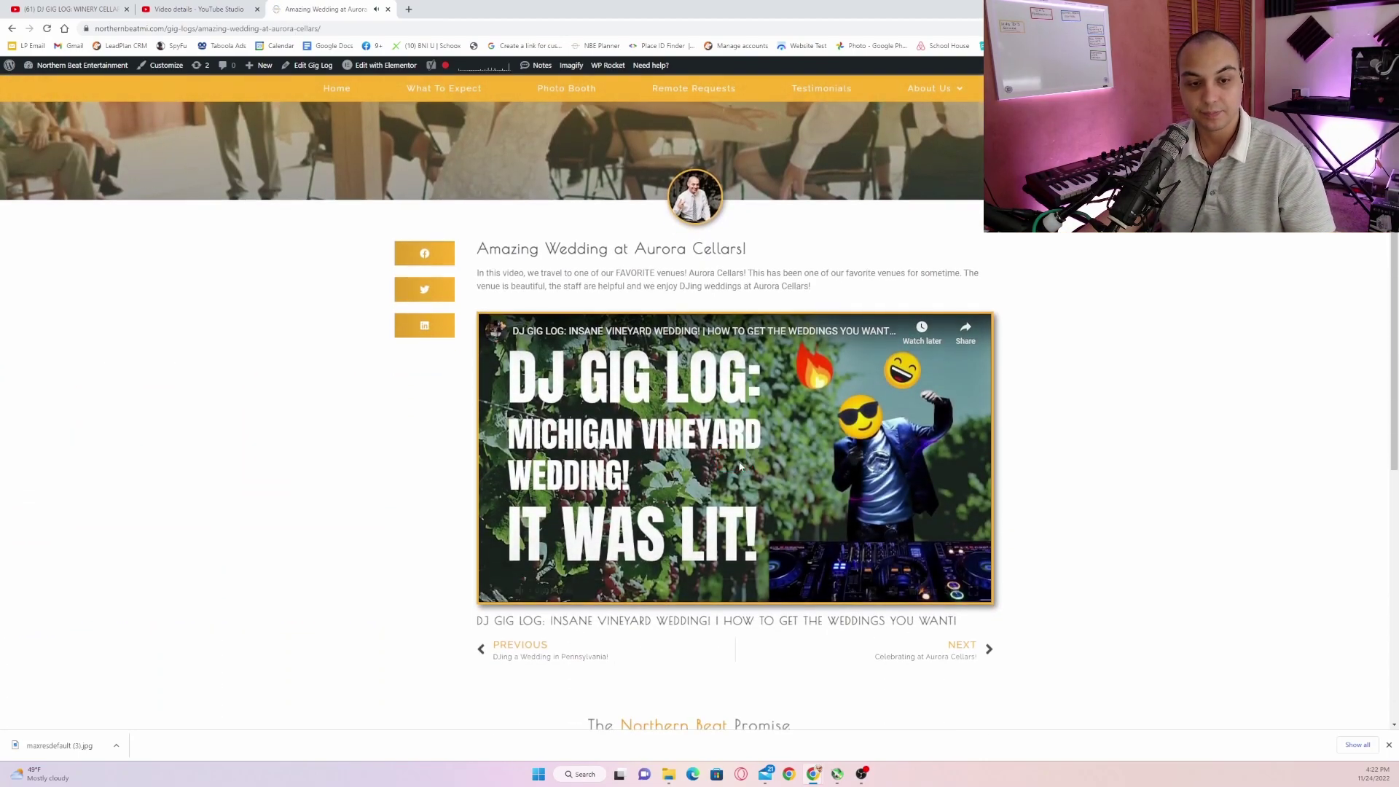
pyautogui.click(589, 562)
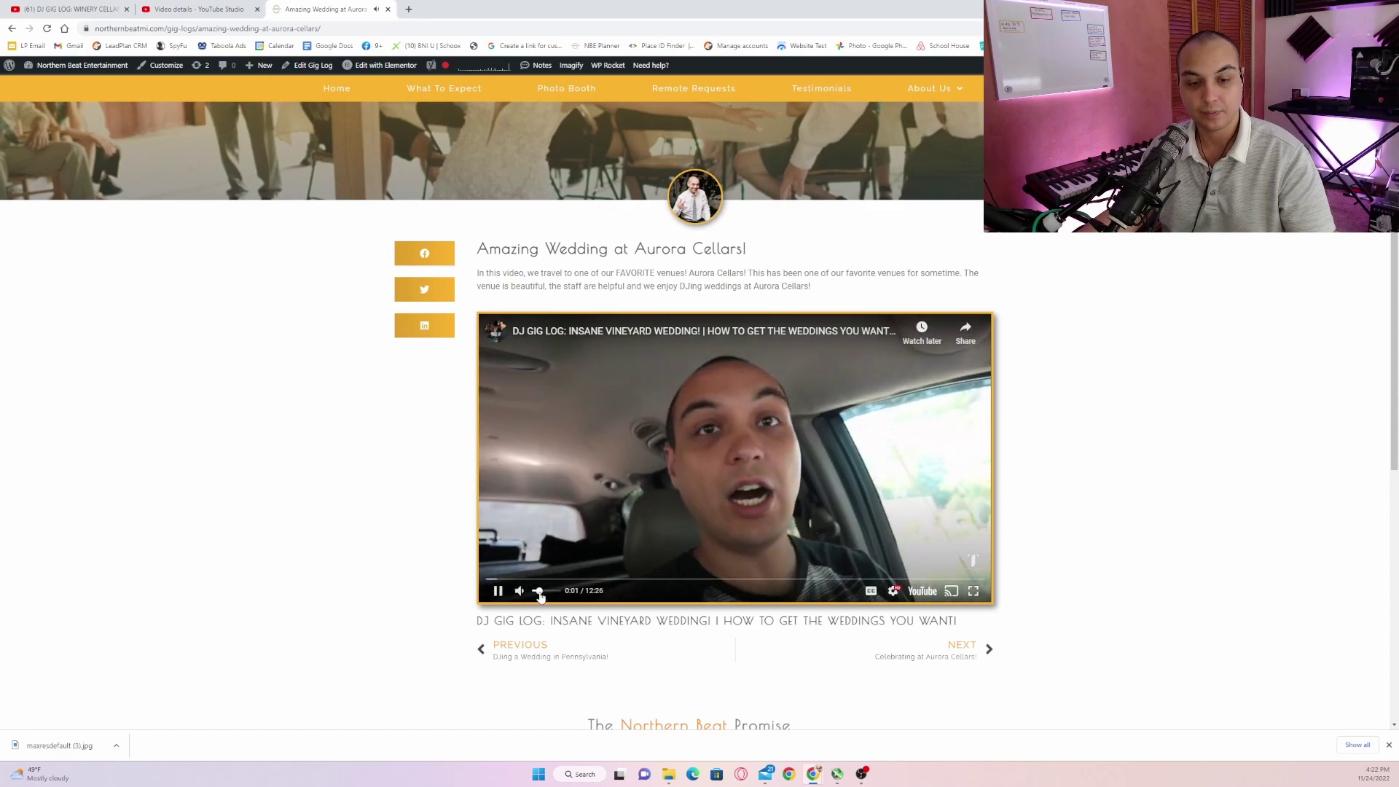
pyautogui.click(546, 650)
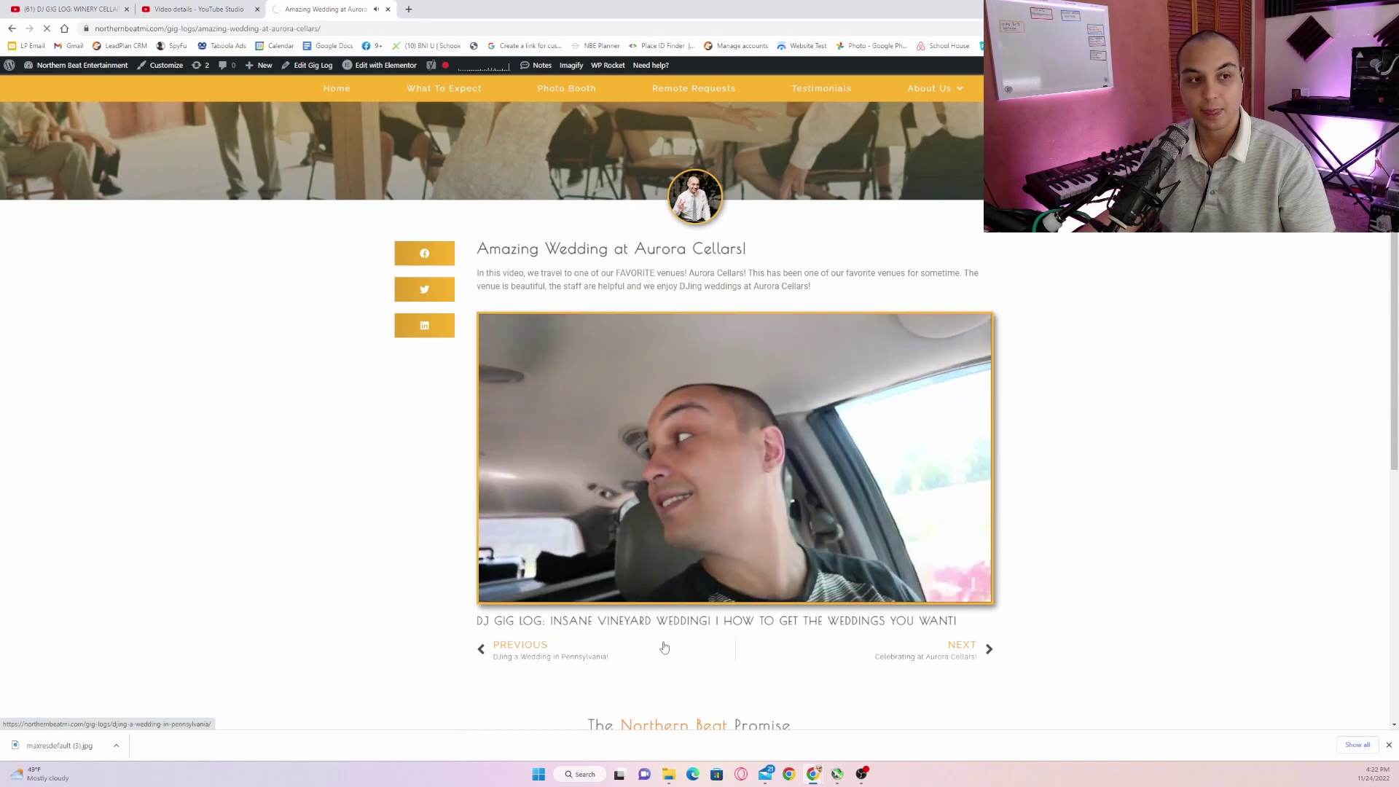
# Play the Pennsylvania post's video, skip ahead to 15:20 and mute it
pyautogui.scroll(-3, 650, 610)
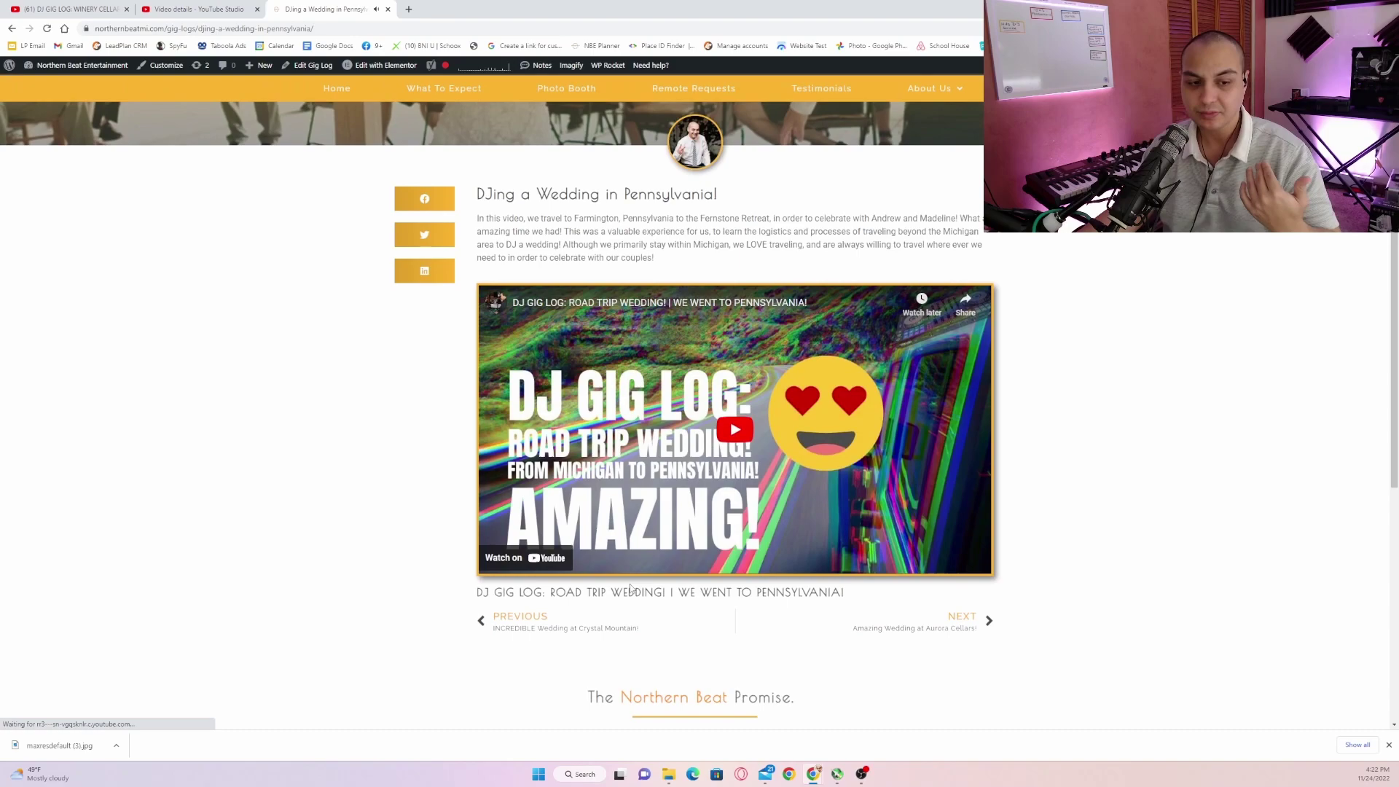
pyautogui.click(726, 426)
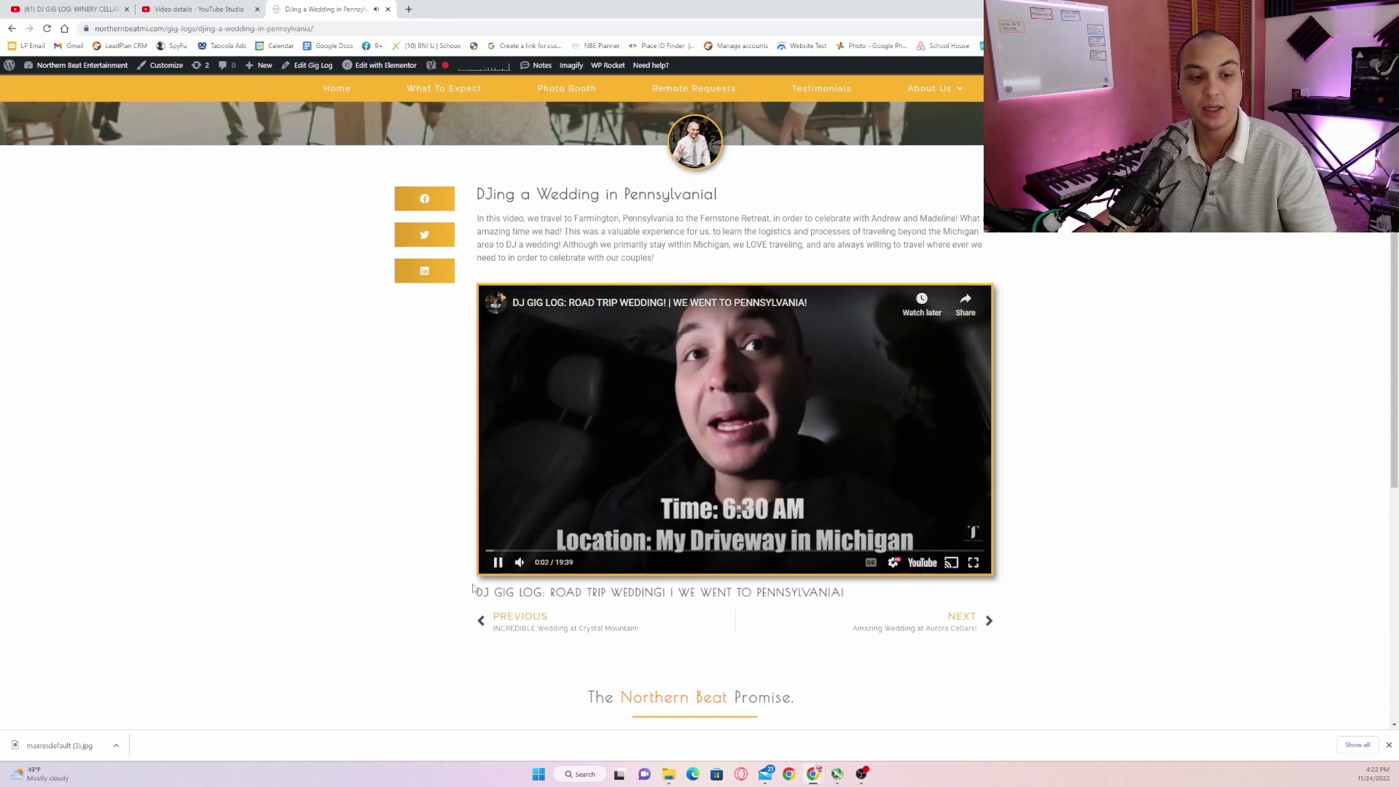
pyautogui.click(632, 552)
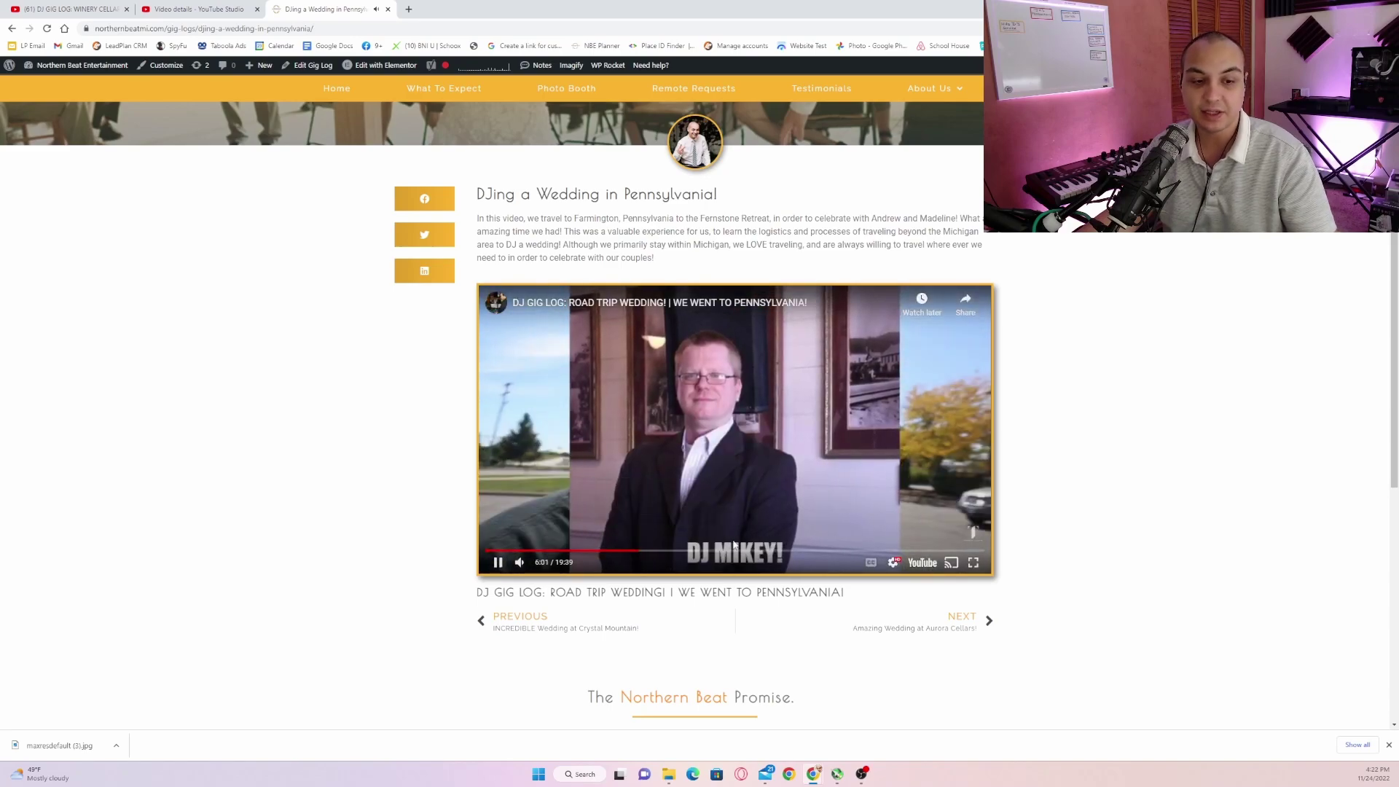
pyautogui.click(780, 552)
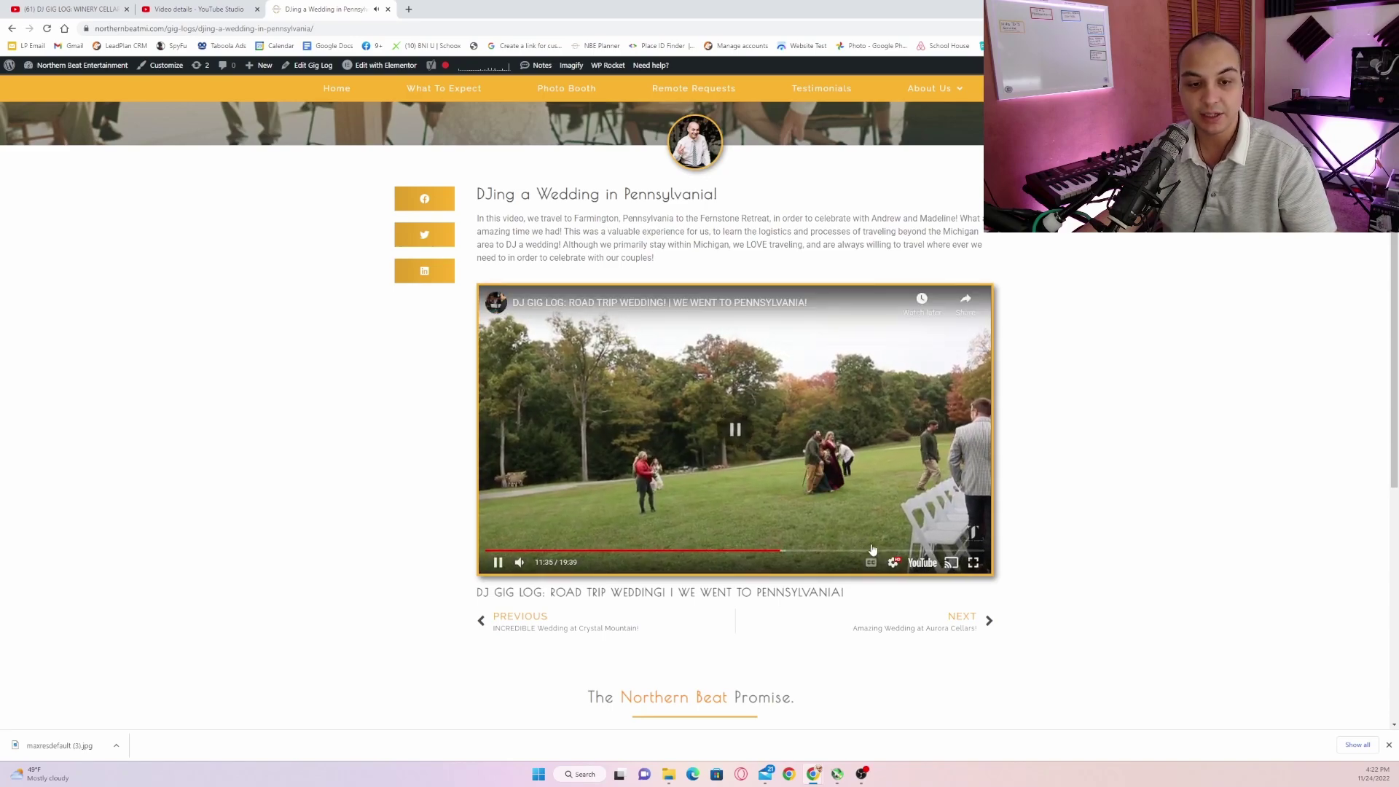
pyautogui.click(874, 551)
pyautogui.click(845, 407)
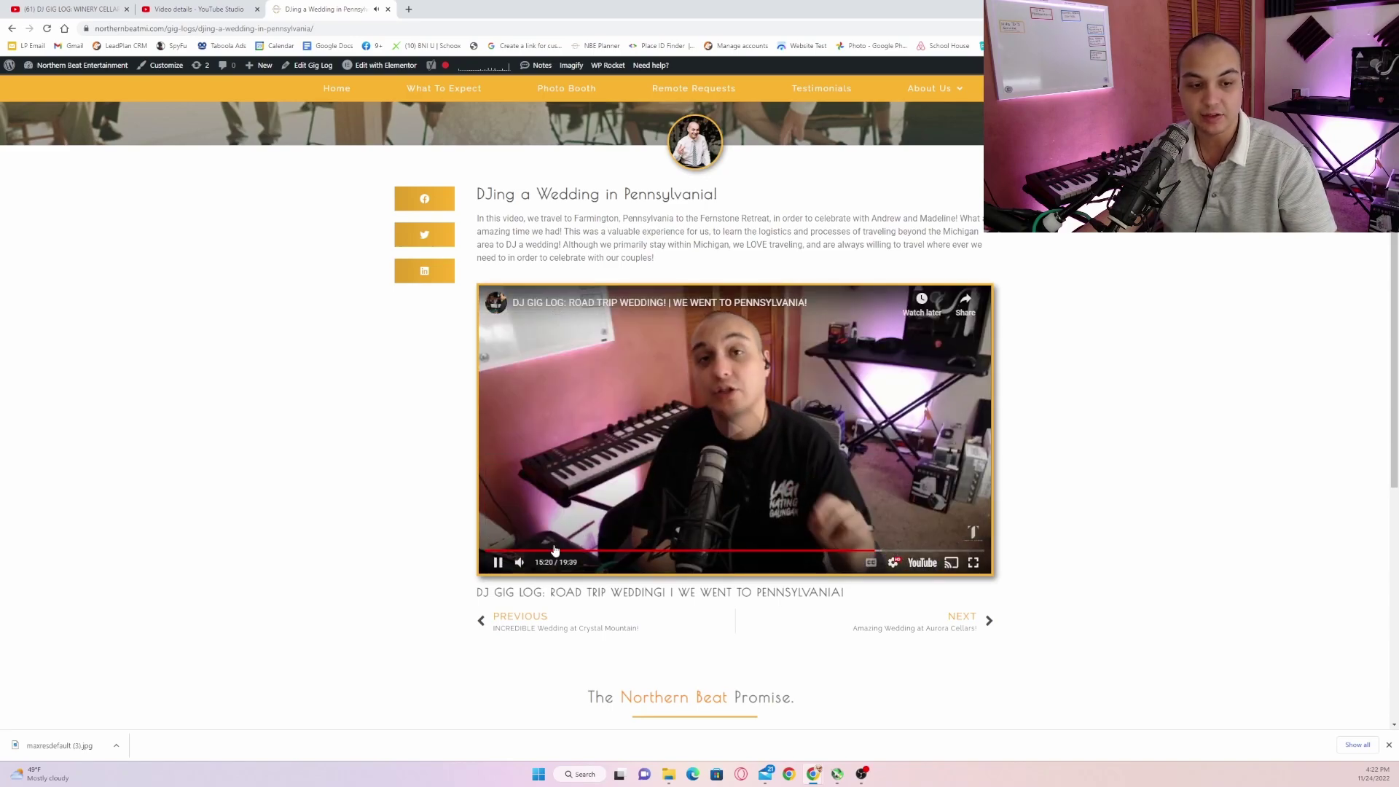
pyautogui.click(531, 571)
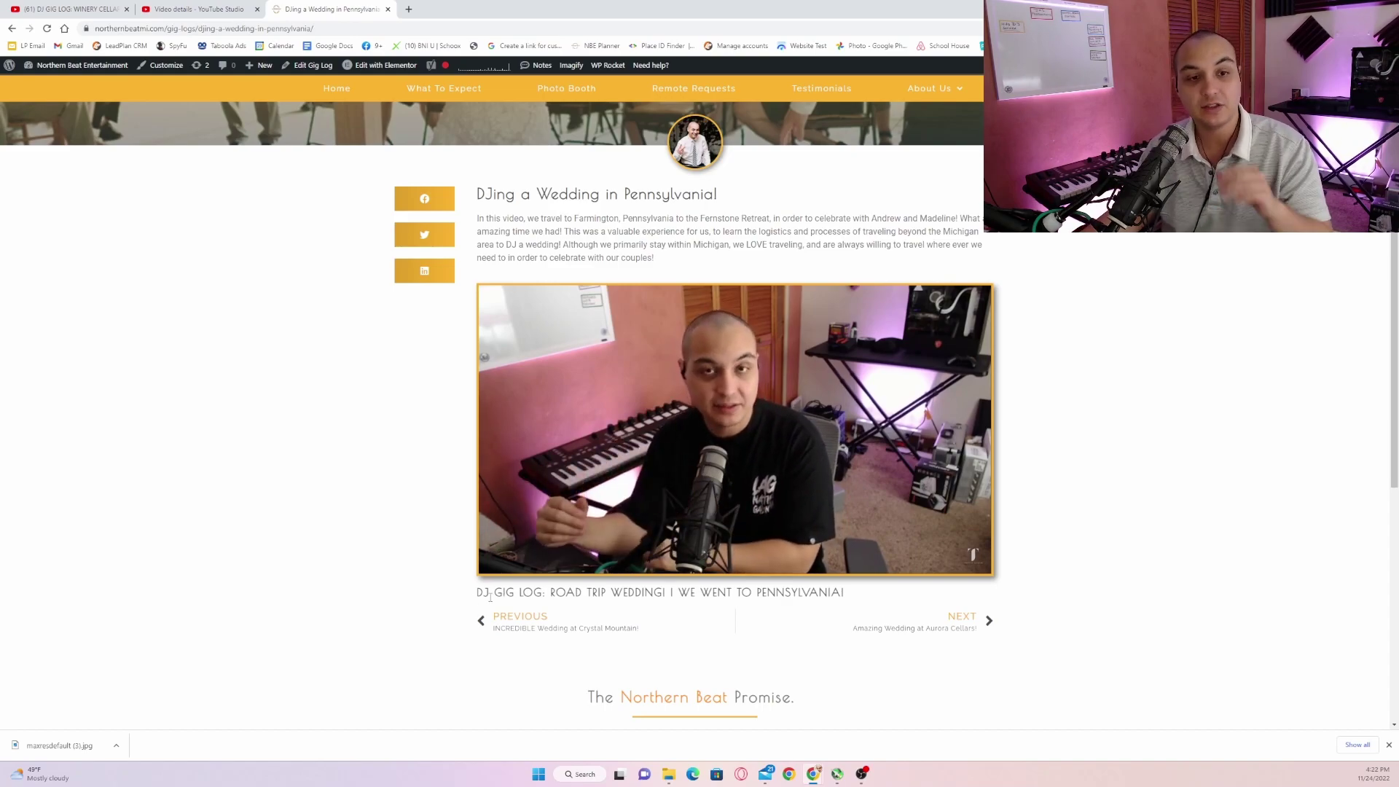
pyautogui.scroll(3, 424, 601)
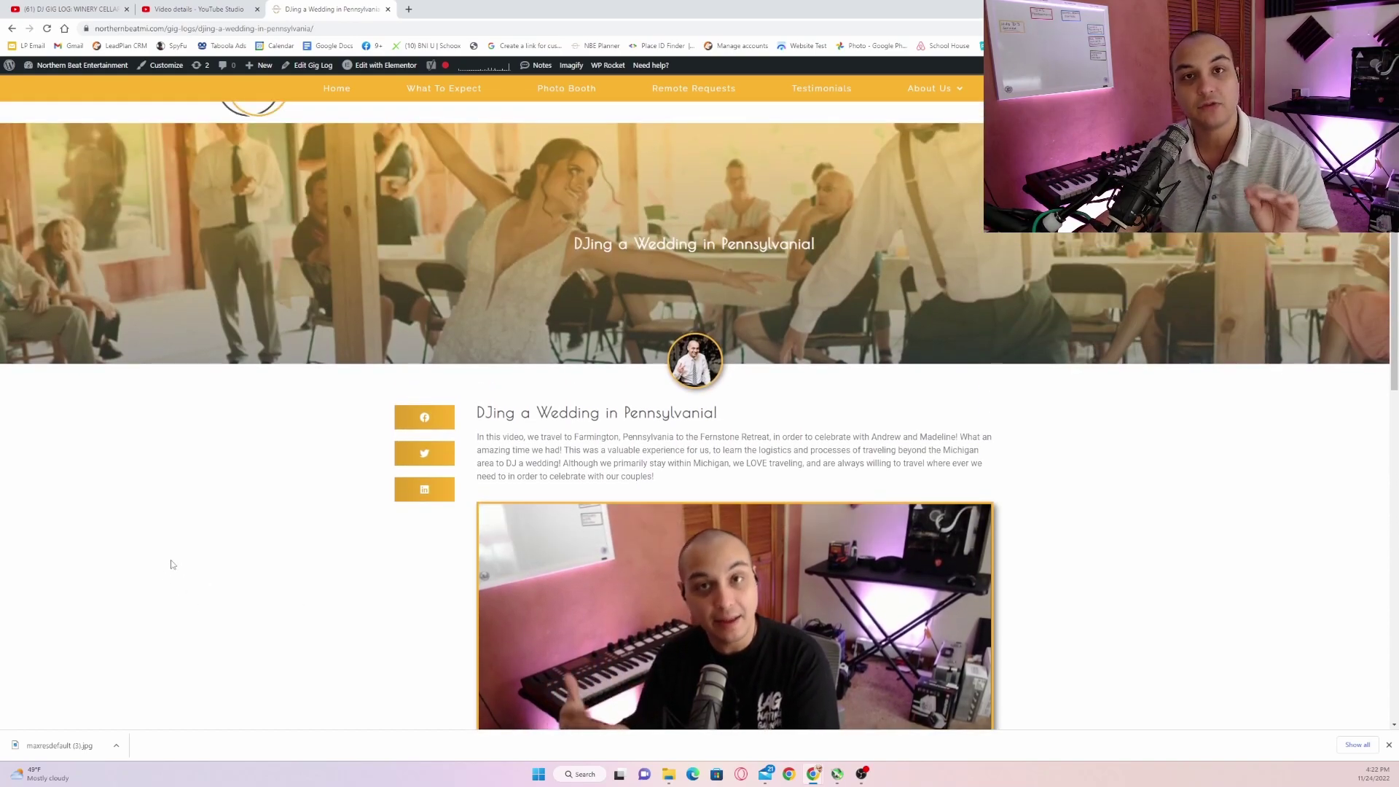
pyautogui.scroll(1, 189, 553)
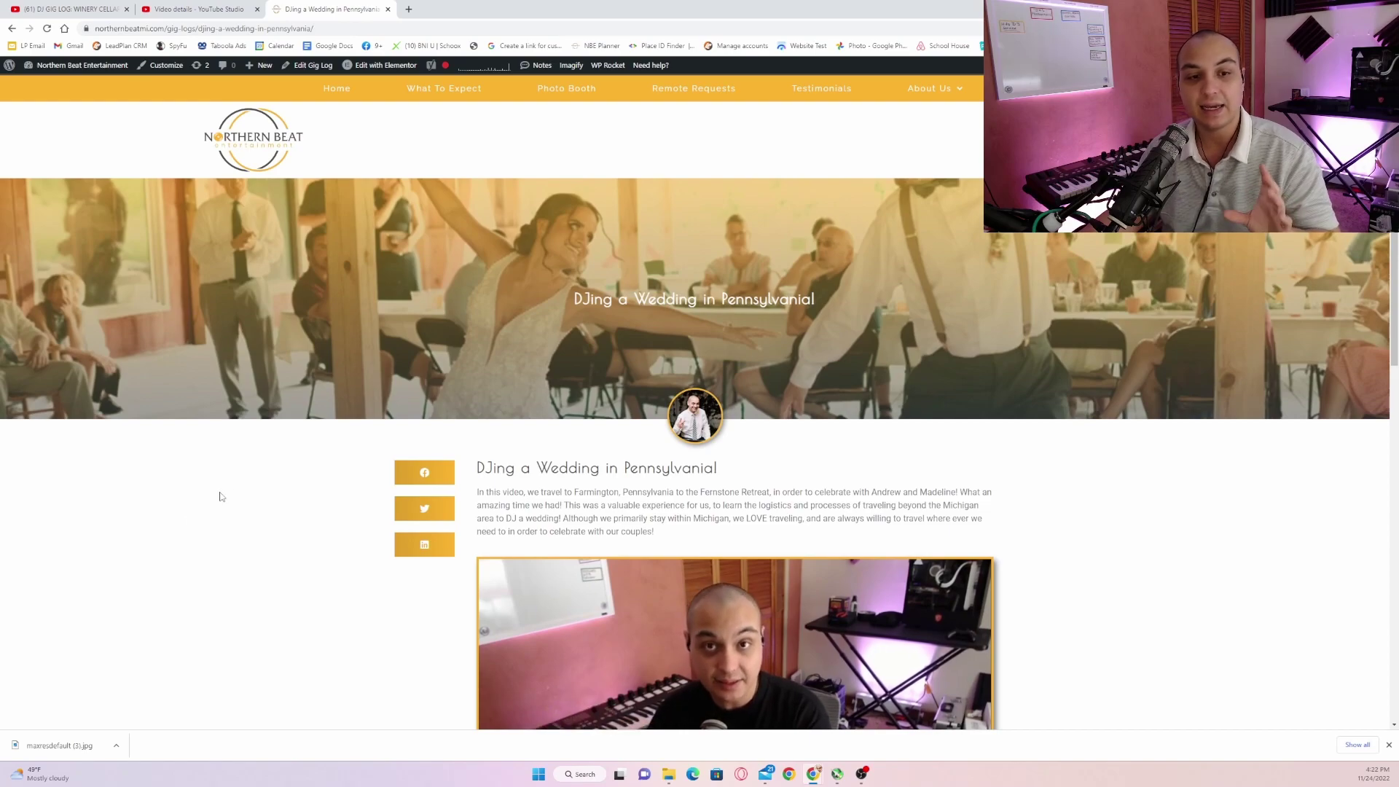
pyautogui.scroll(-3, 218, 502)
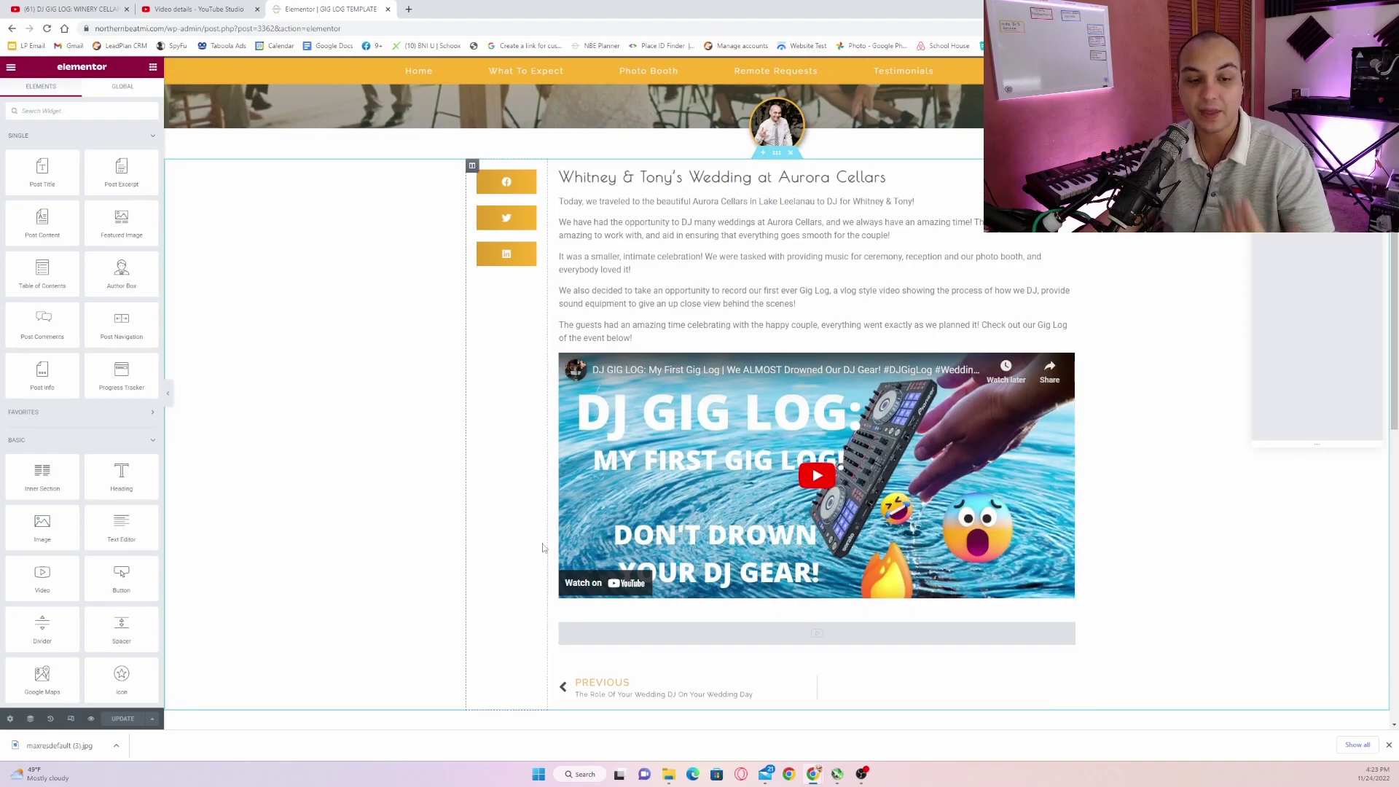
# Set the Video widget's Link to the JetEngine Custom Field 'Video URL' dynamic tag
pyautogui.scroll(-3, 582, 474)
pyautogui.click(658, 304)
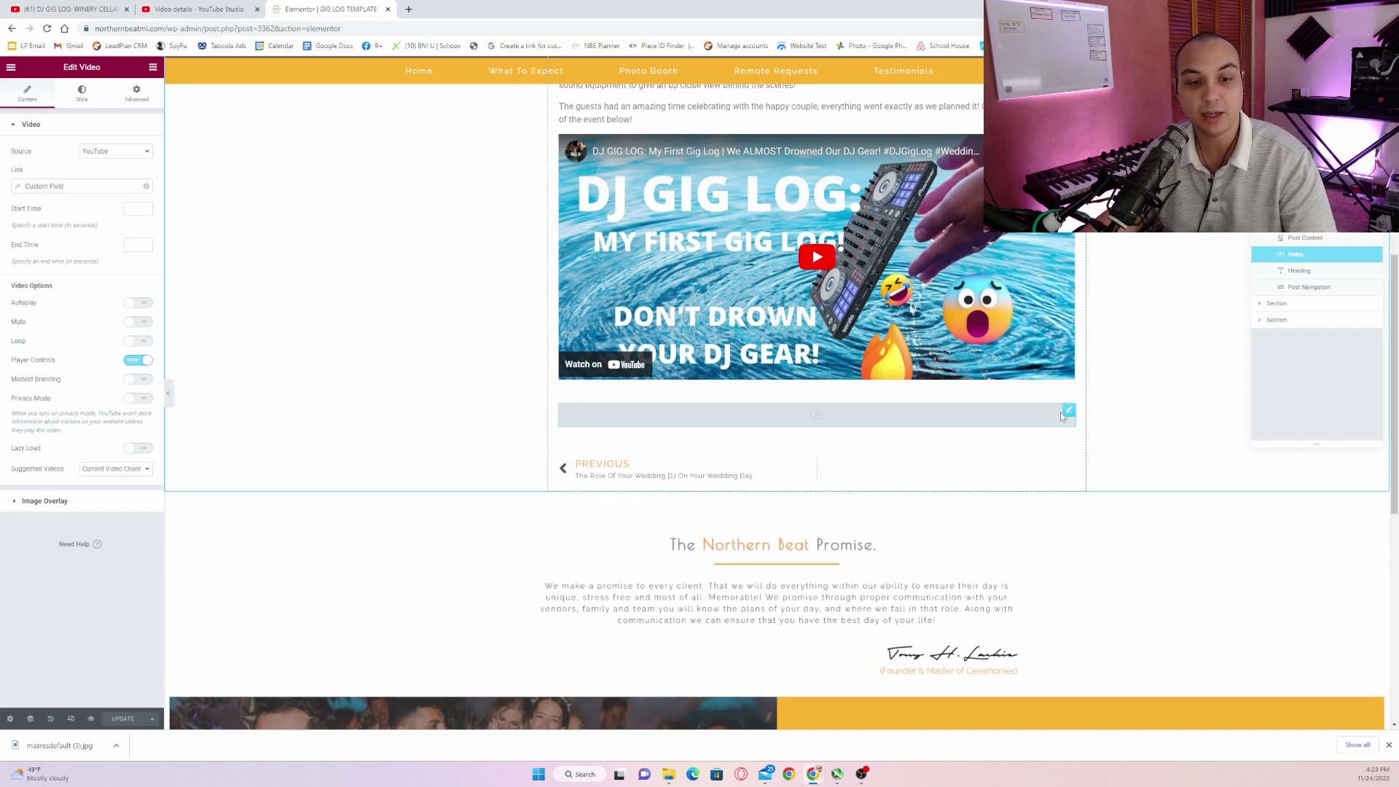
pyautogui.click(147, 186)
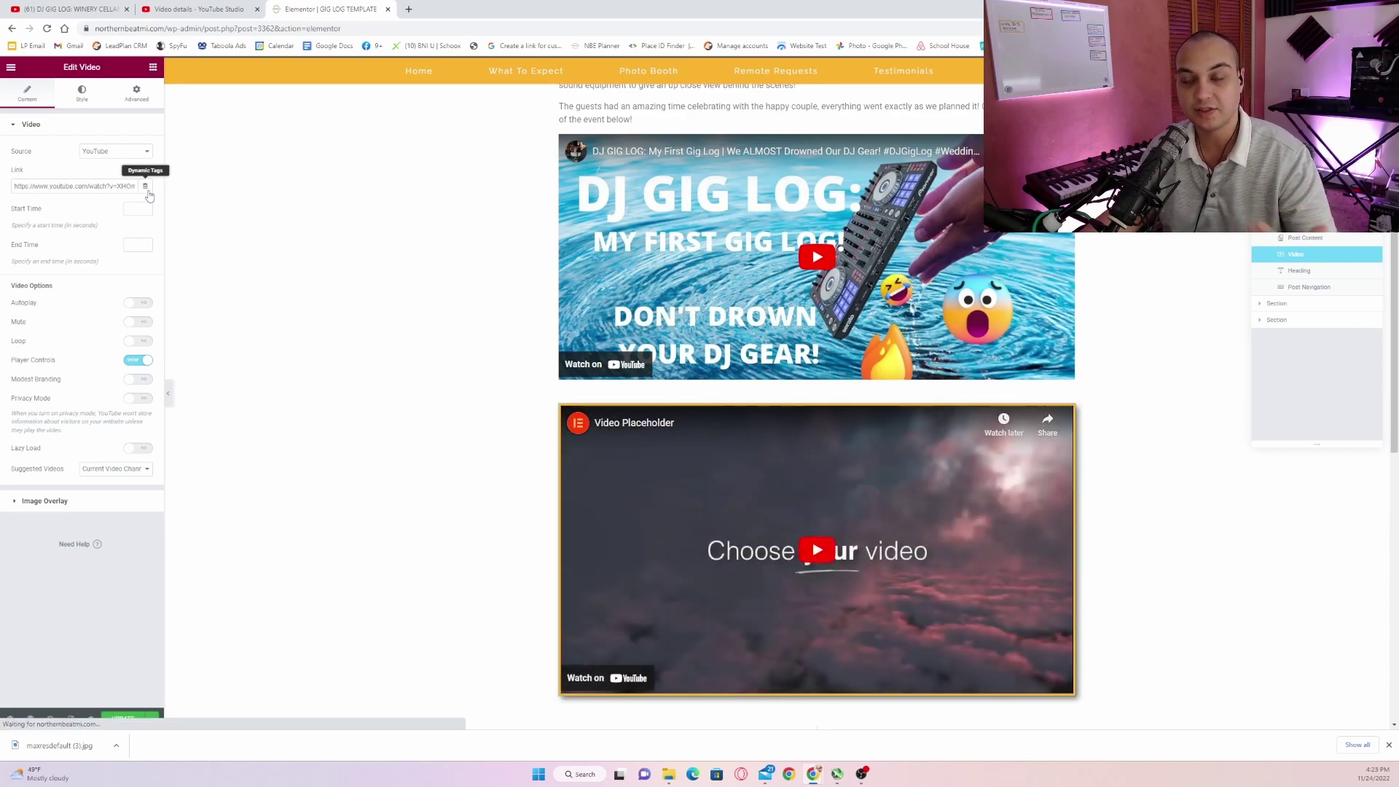
pyautogui.tripleClick(84, 187)
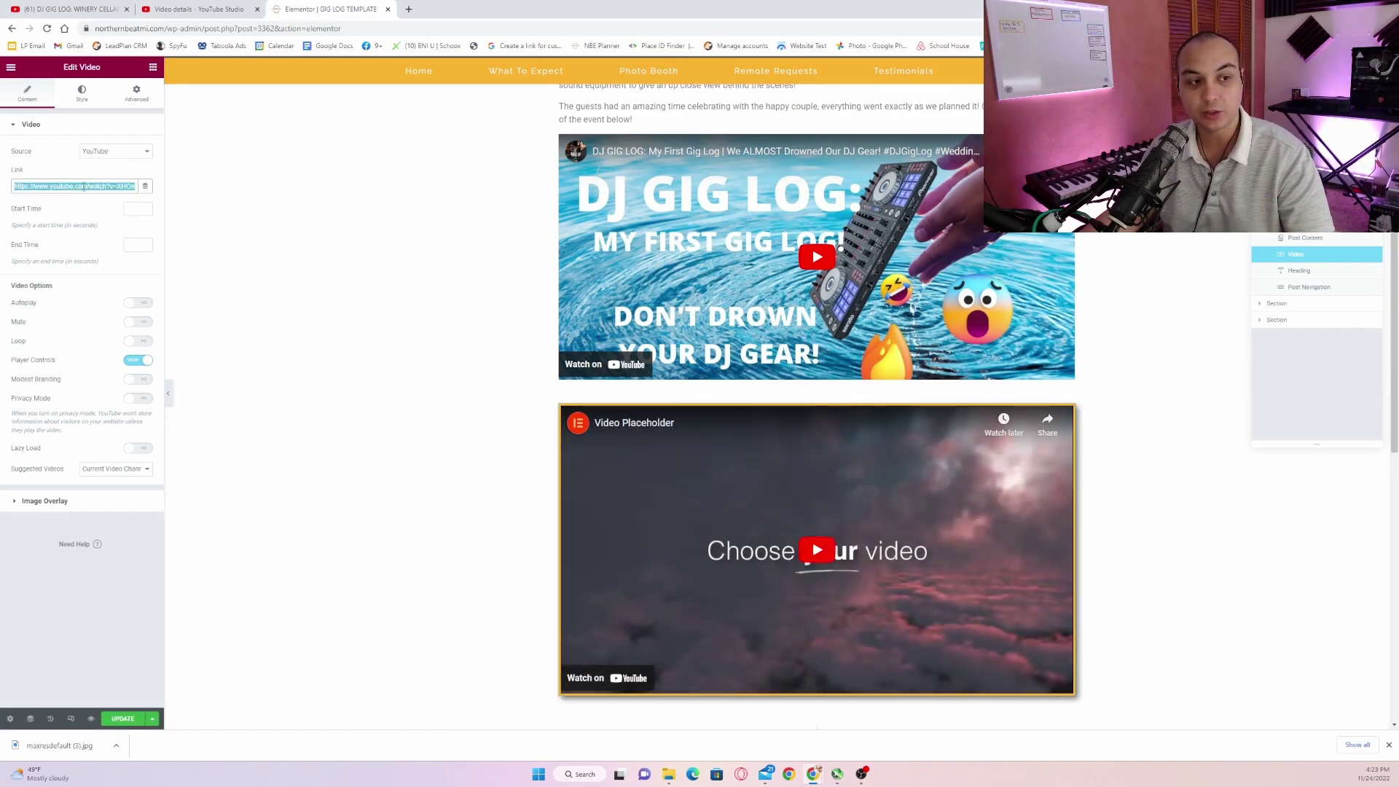
pyautogui.click(146, 187)
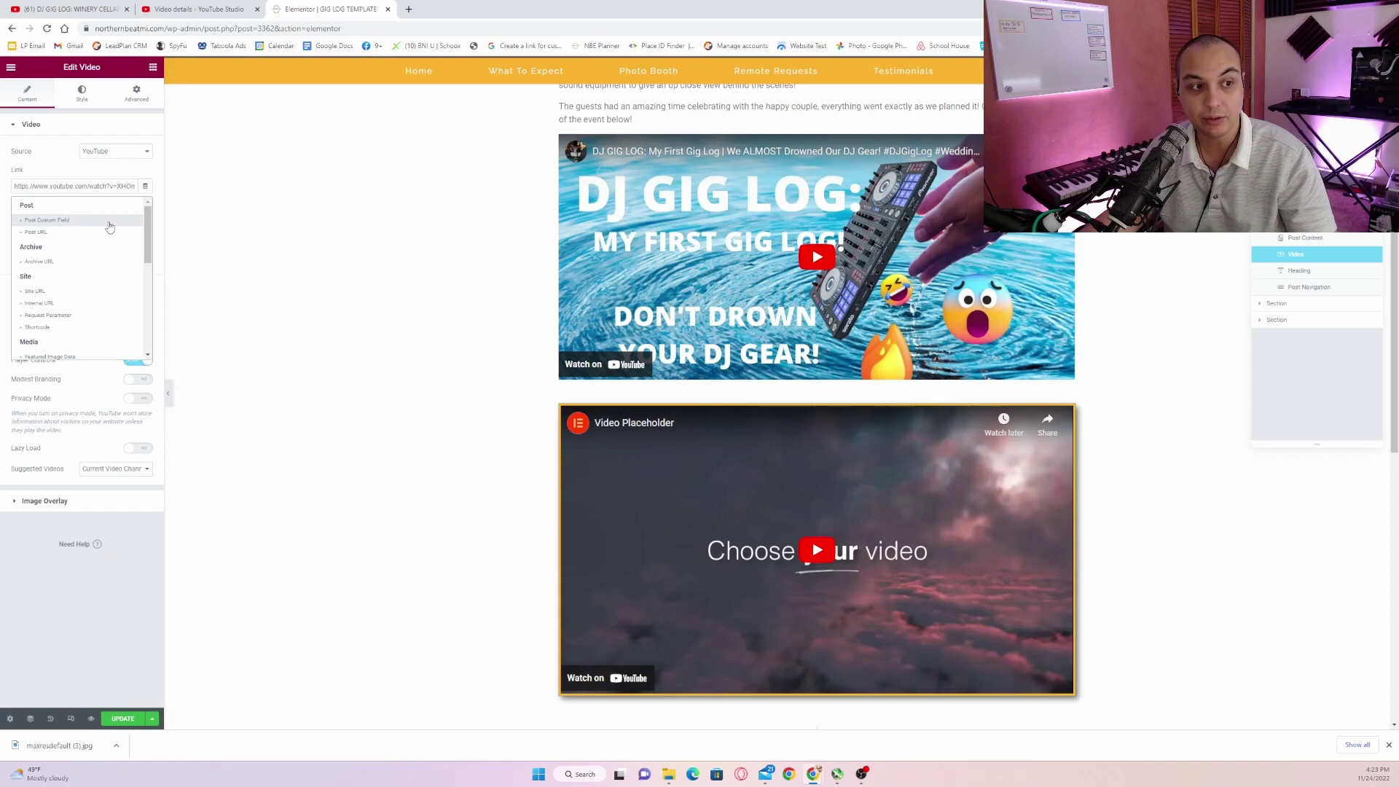
pyautogui.scroll(-5, 110, 226)
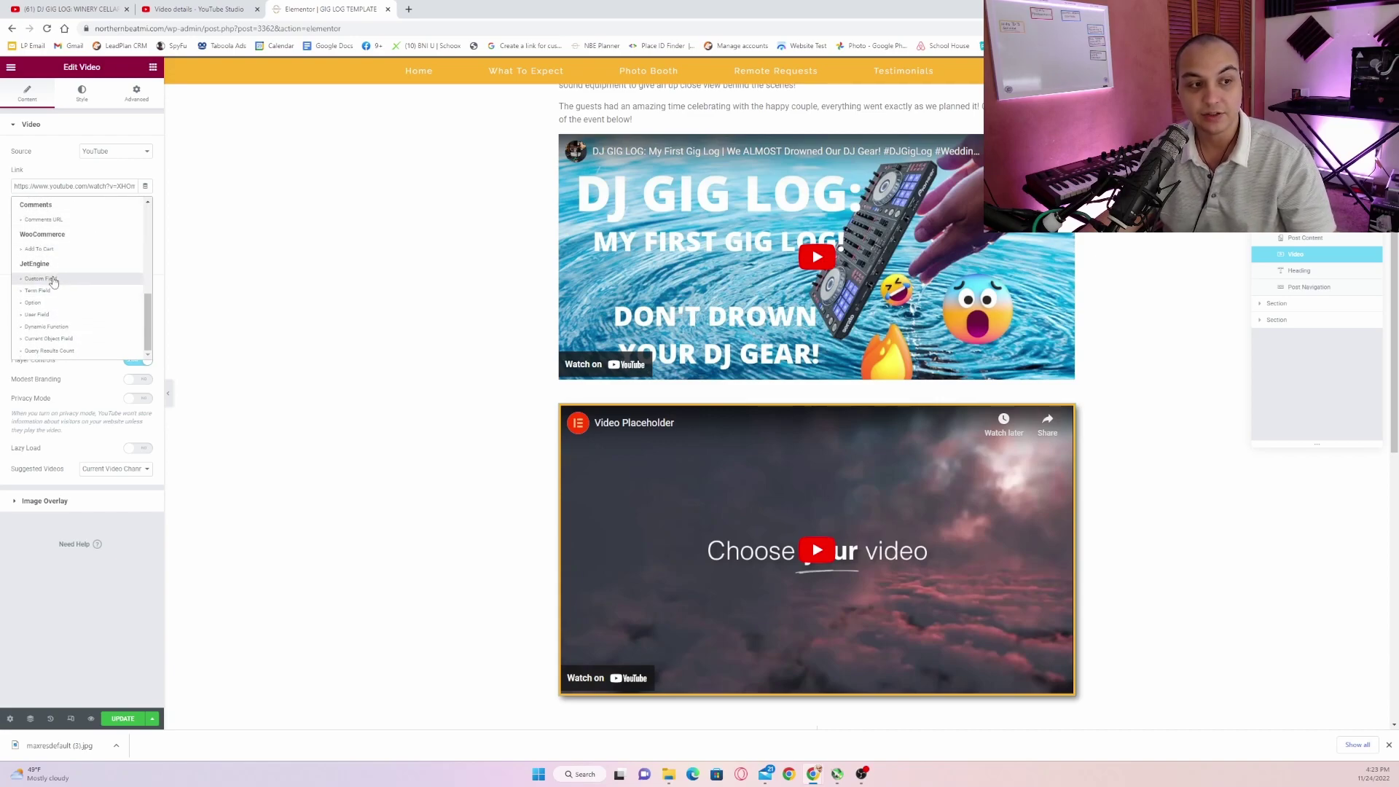
pyautogui.click(53, 282)
pyautogui.click(91, 233)
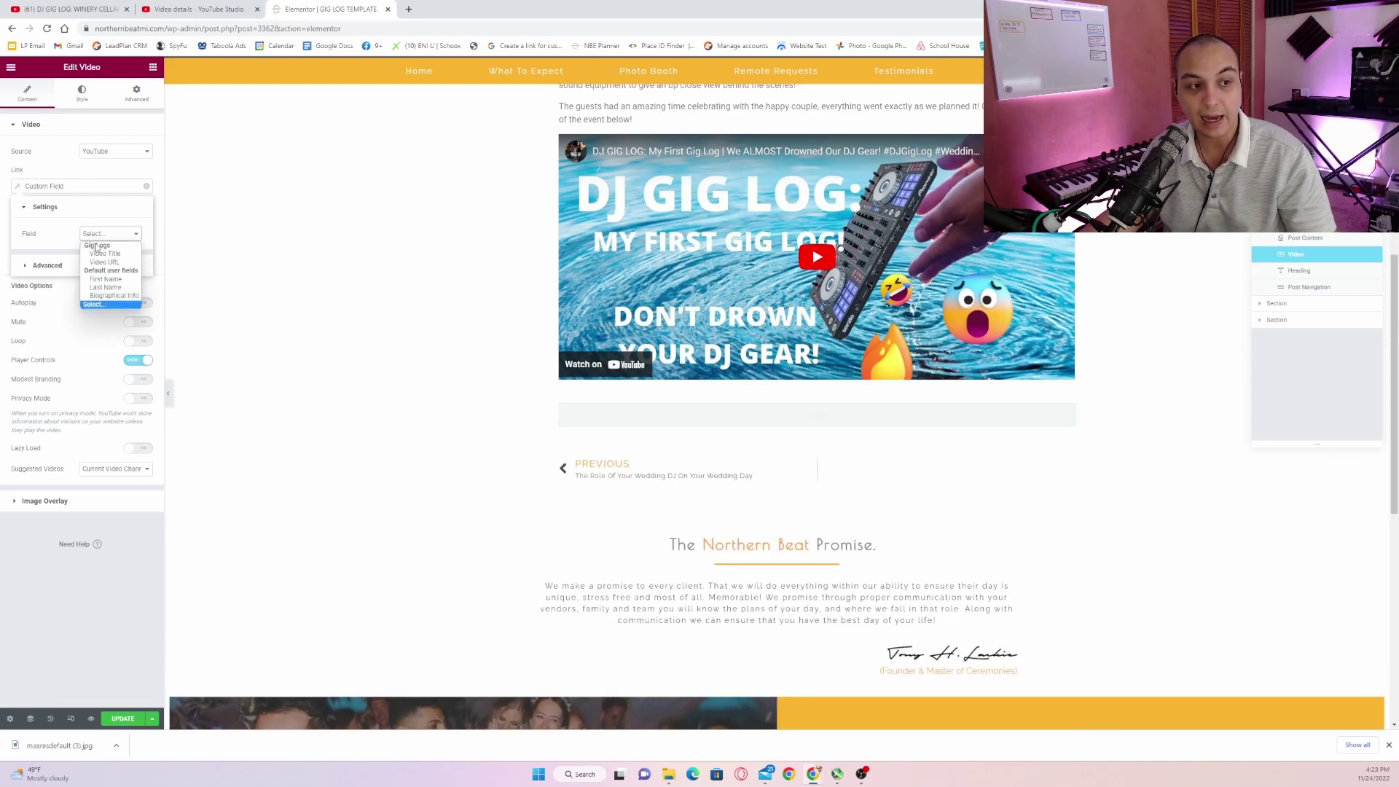
pyautogui.click(102, 262)
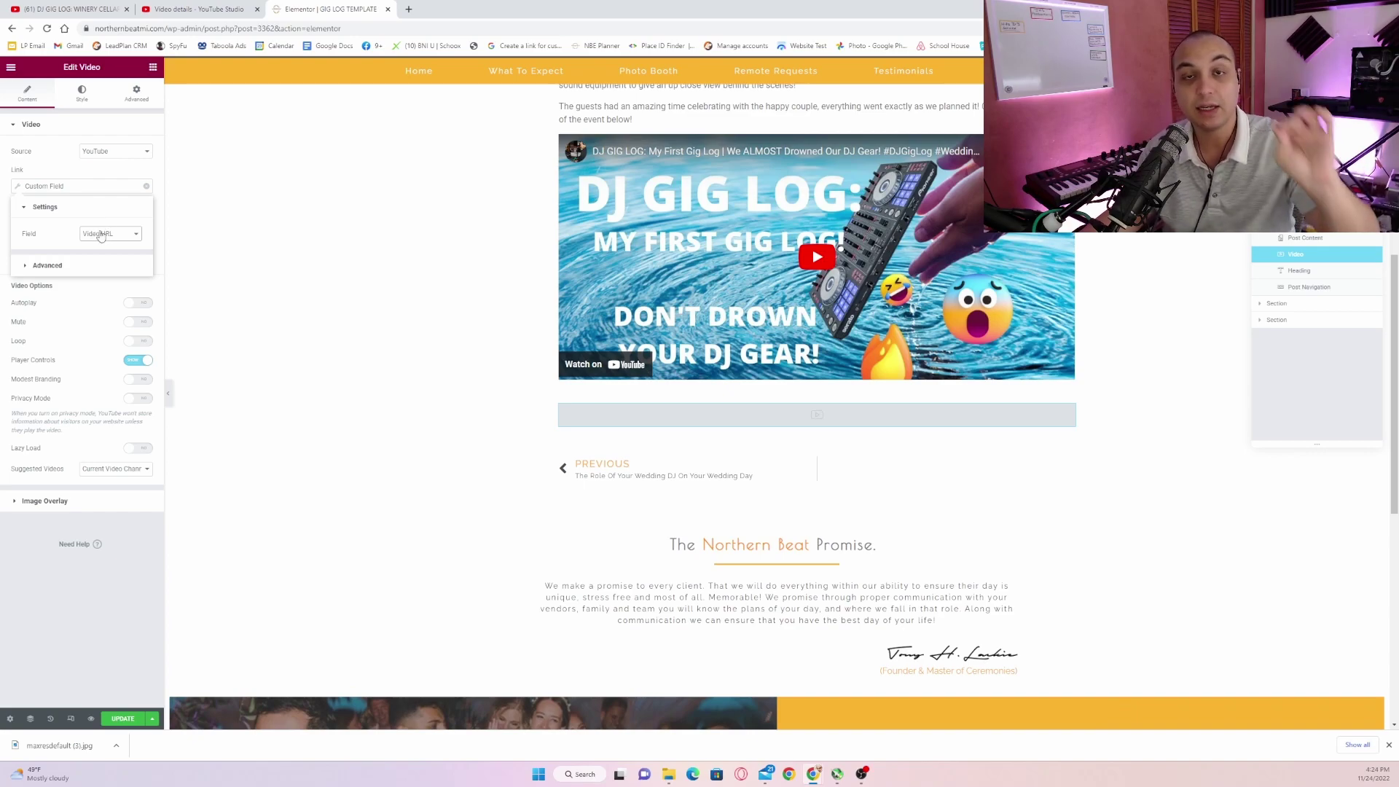
pyautogui.click(146, 683)
pyautogui.scroll(5, 1049, 351)
# Confirm the title heading uses the Video Title custom field, then exit Elementor
pyautogui.click(1059, 327)
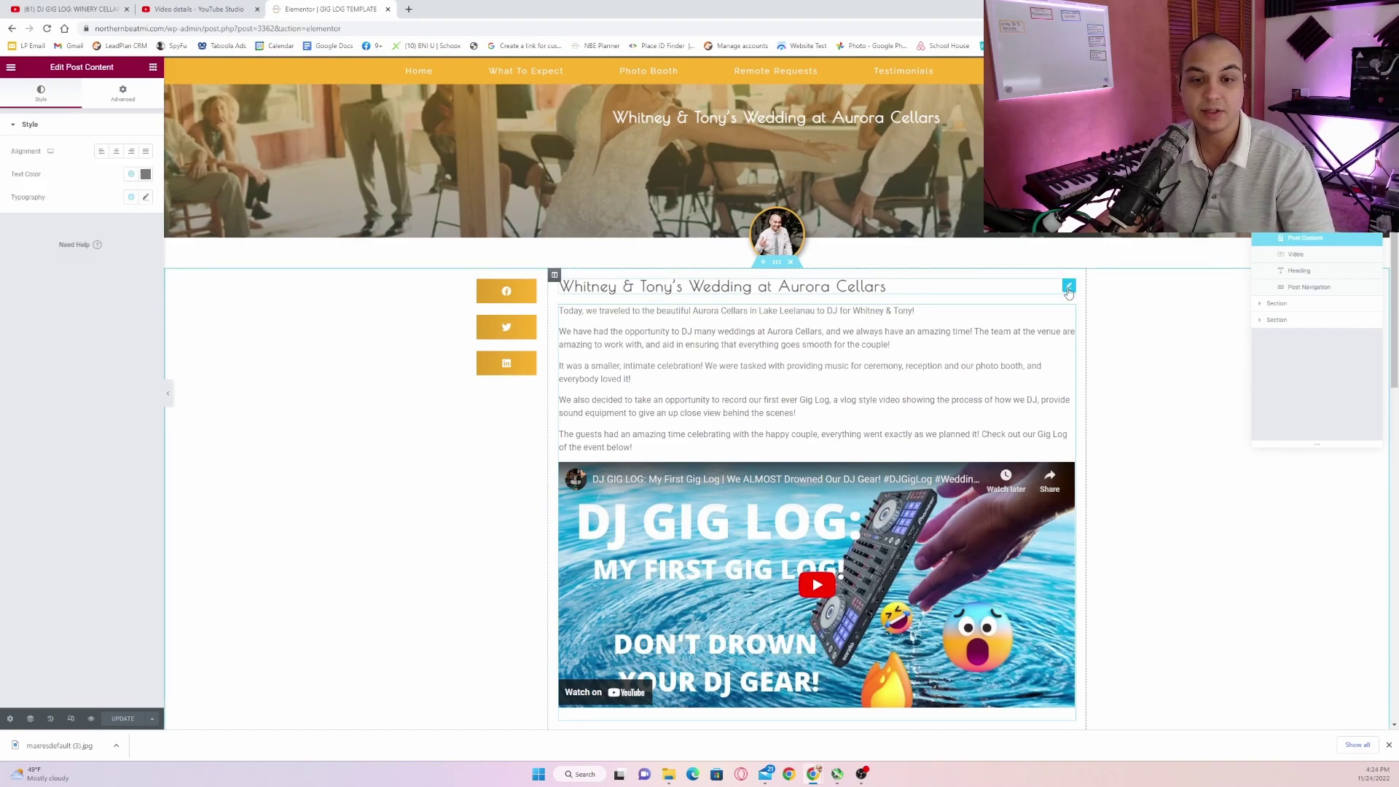
pyautogui.click(1068, 288)
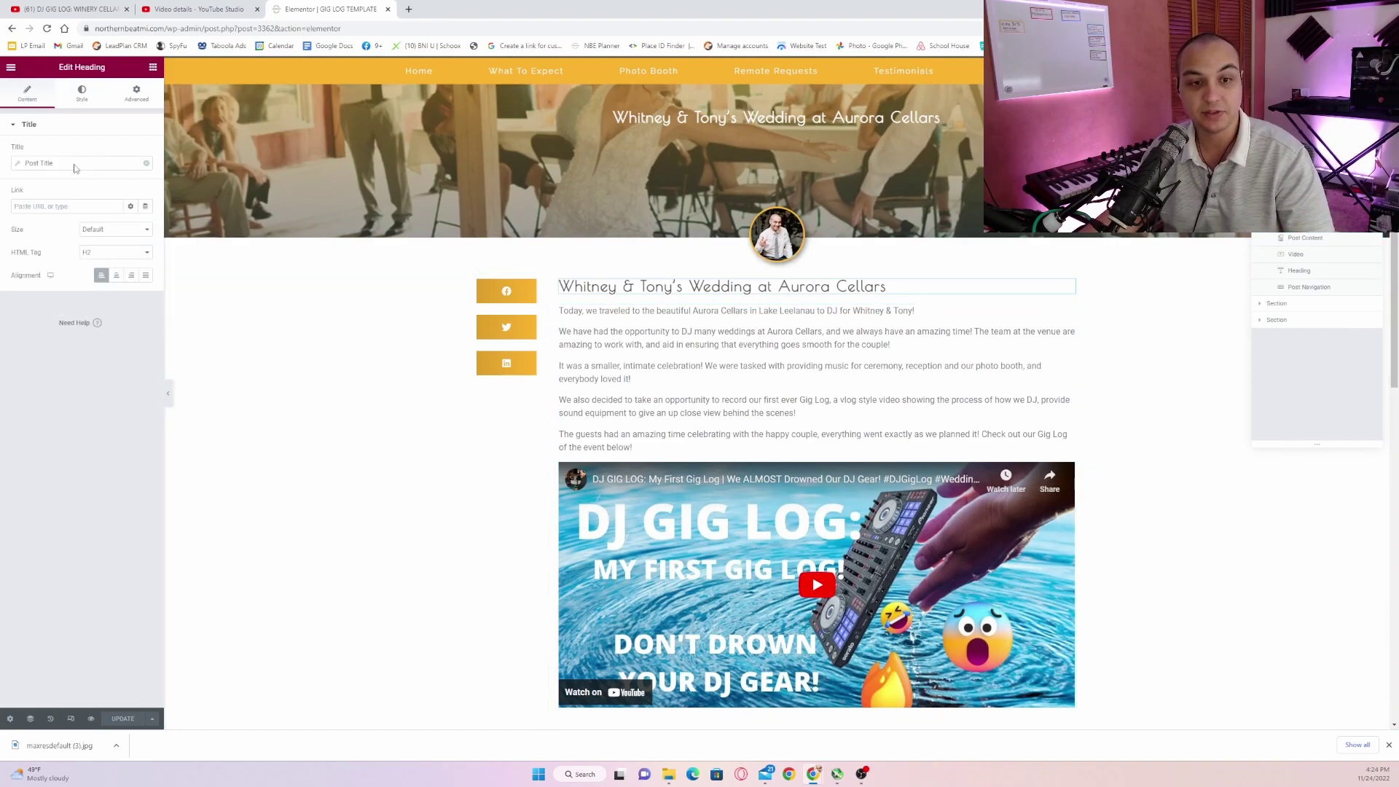
pyautogui.scroll(-4, 598, 510)
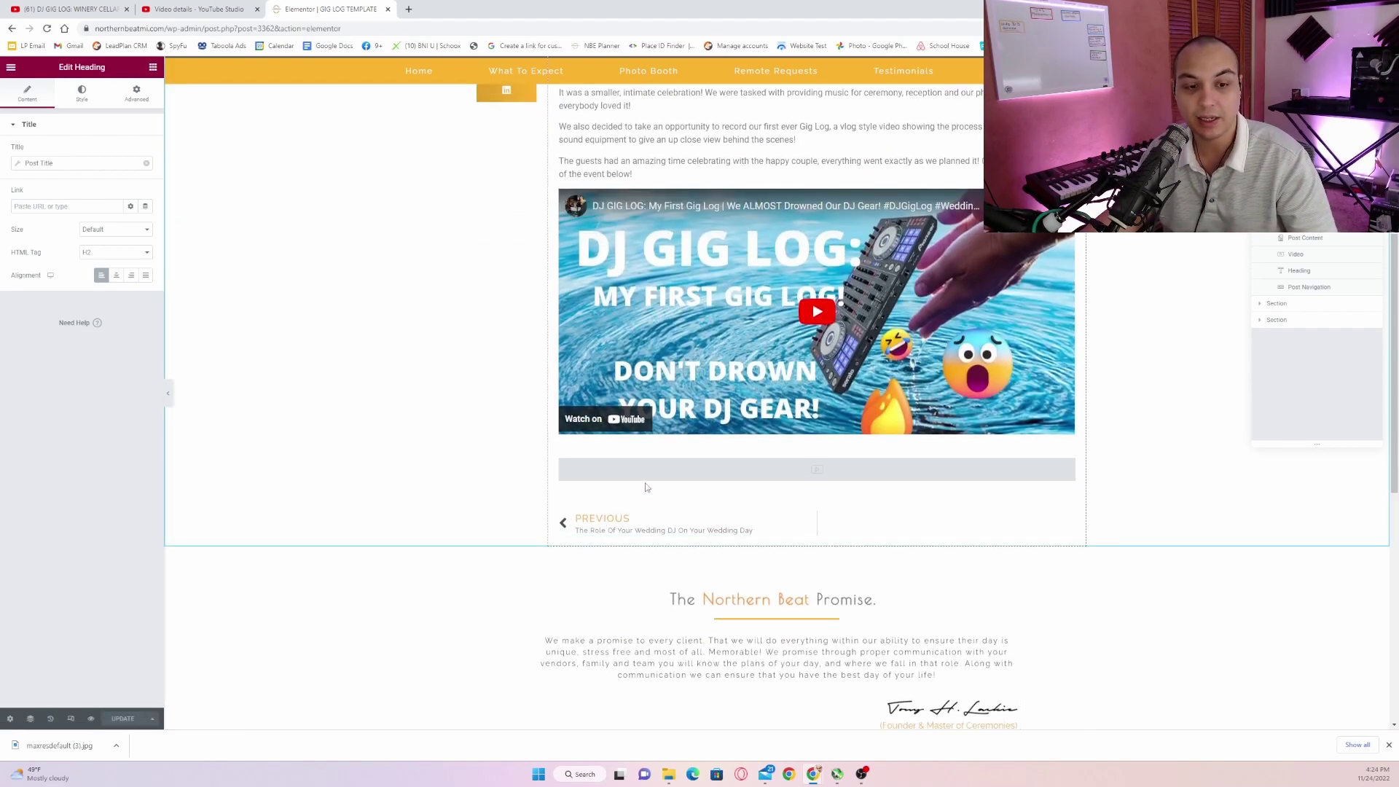
pyautogui.click(91, 167)
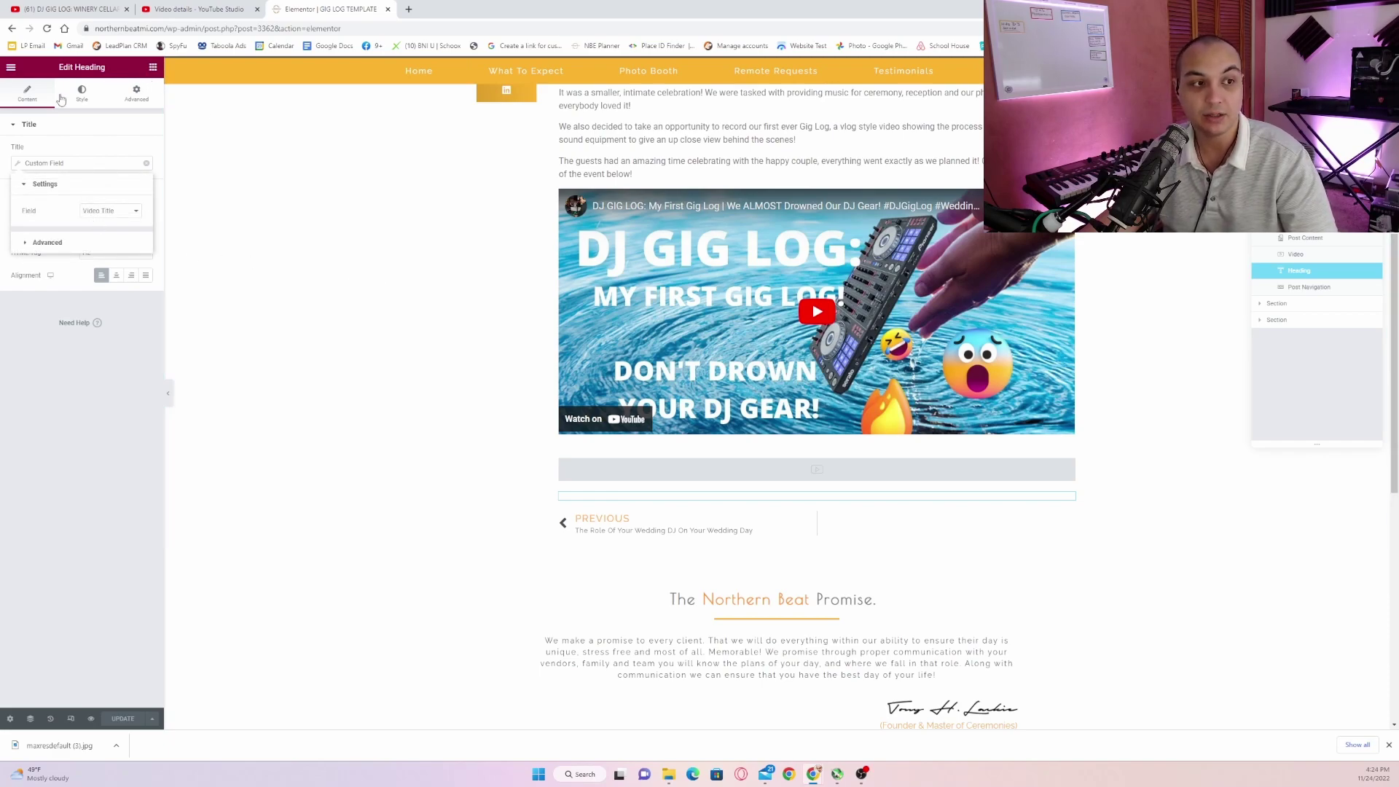
pyautogui.click(11, 68)
pyautogui.click(54, 284)
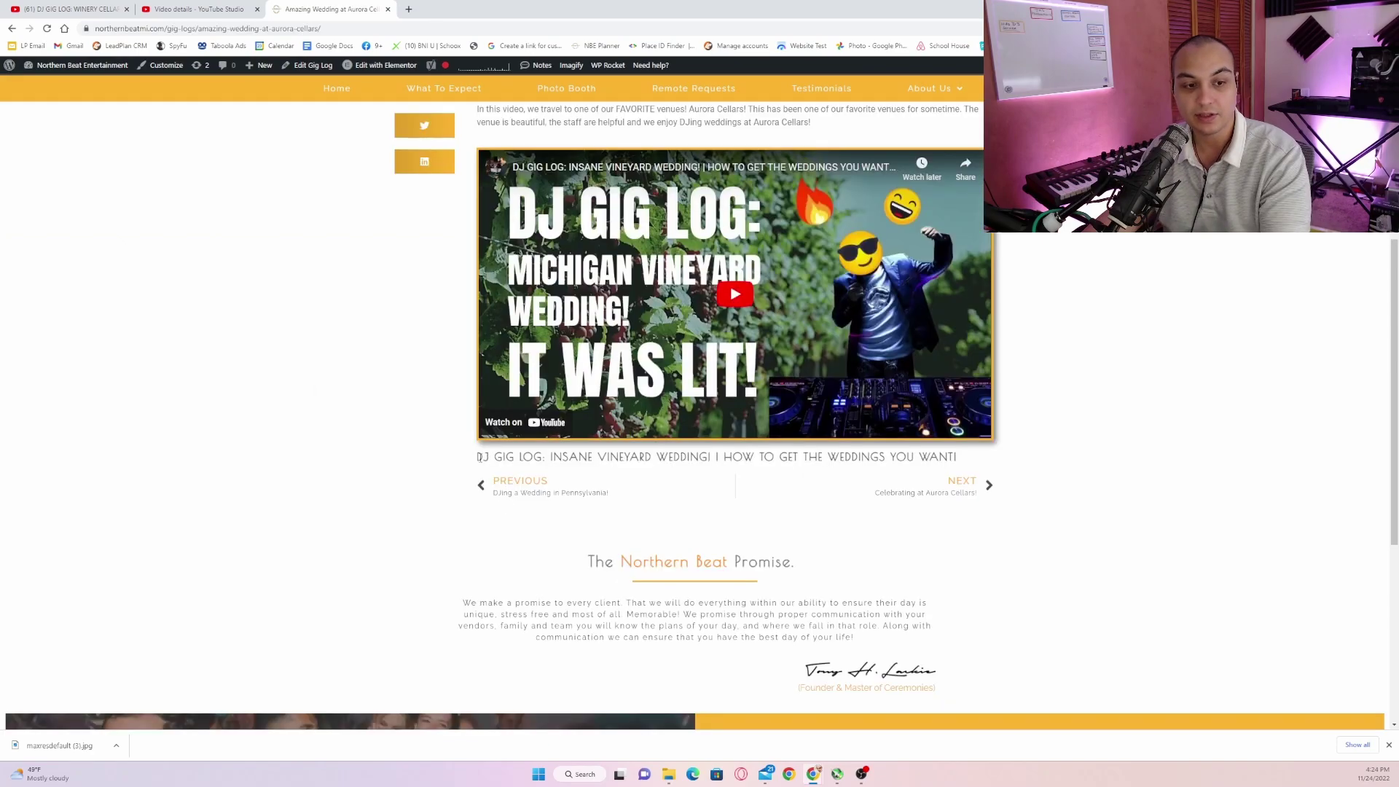
# Go back to The Beat page and scroll down to the gig log card grid
pyautogui.moveTo(478, 456); pyautogui.dragTo(856, 474)
pyautogui.click(1019, 463)
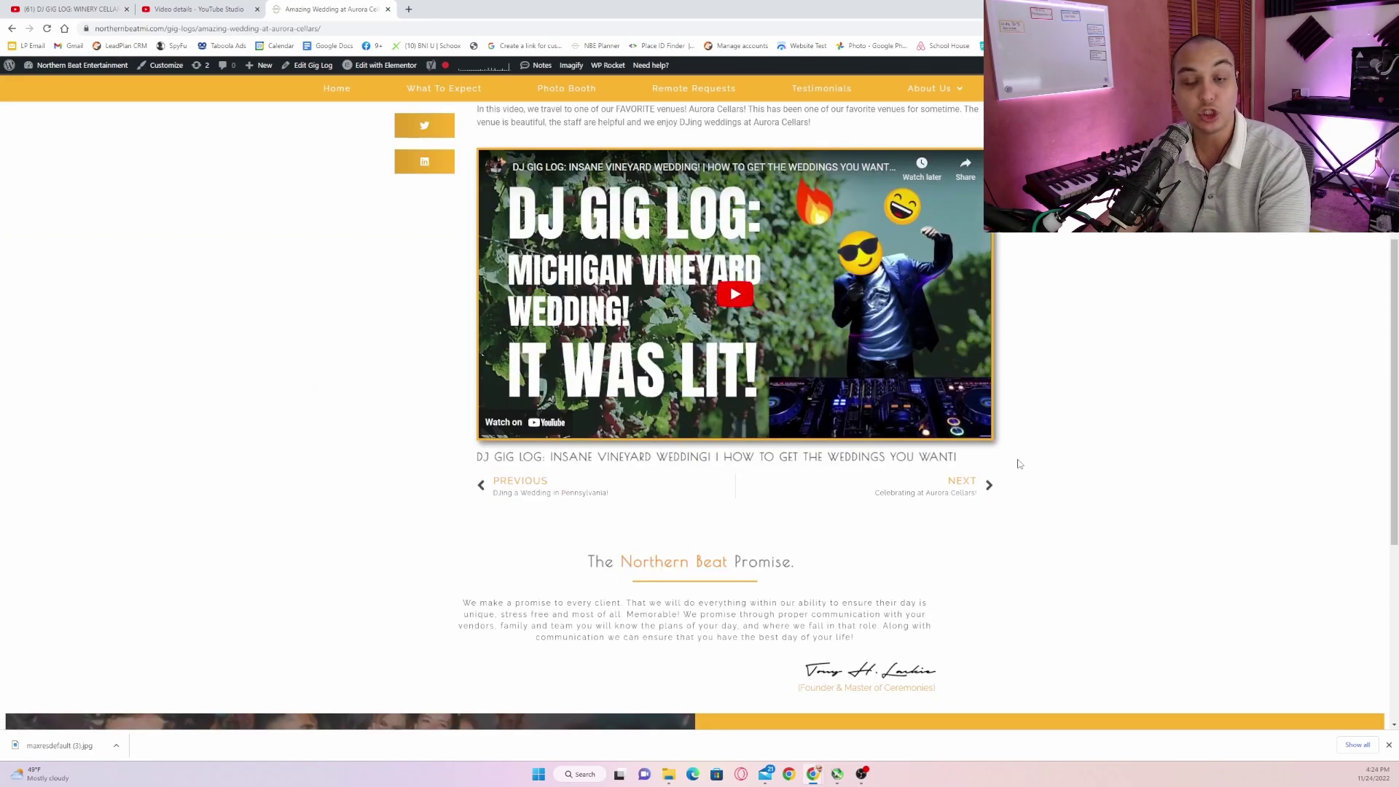
pyautogui.scroll(1, 1018, 464)
pyautogui.hotkey('alt', 'Left')
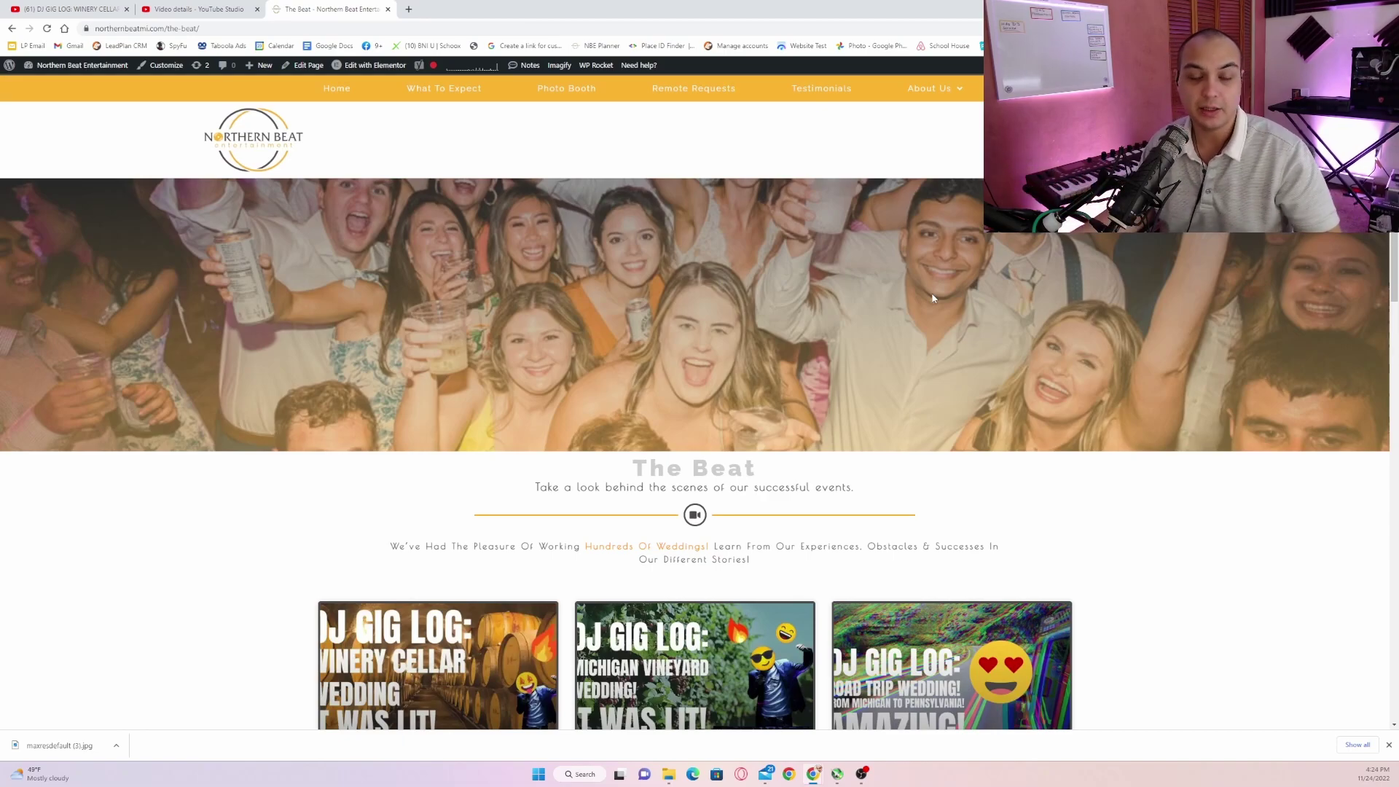
pyautogui.scroll(-4, 872, 282)
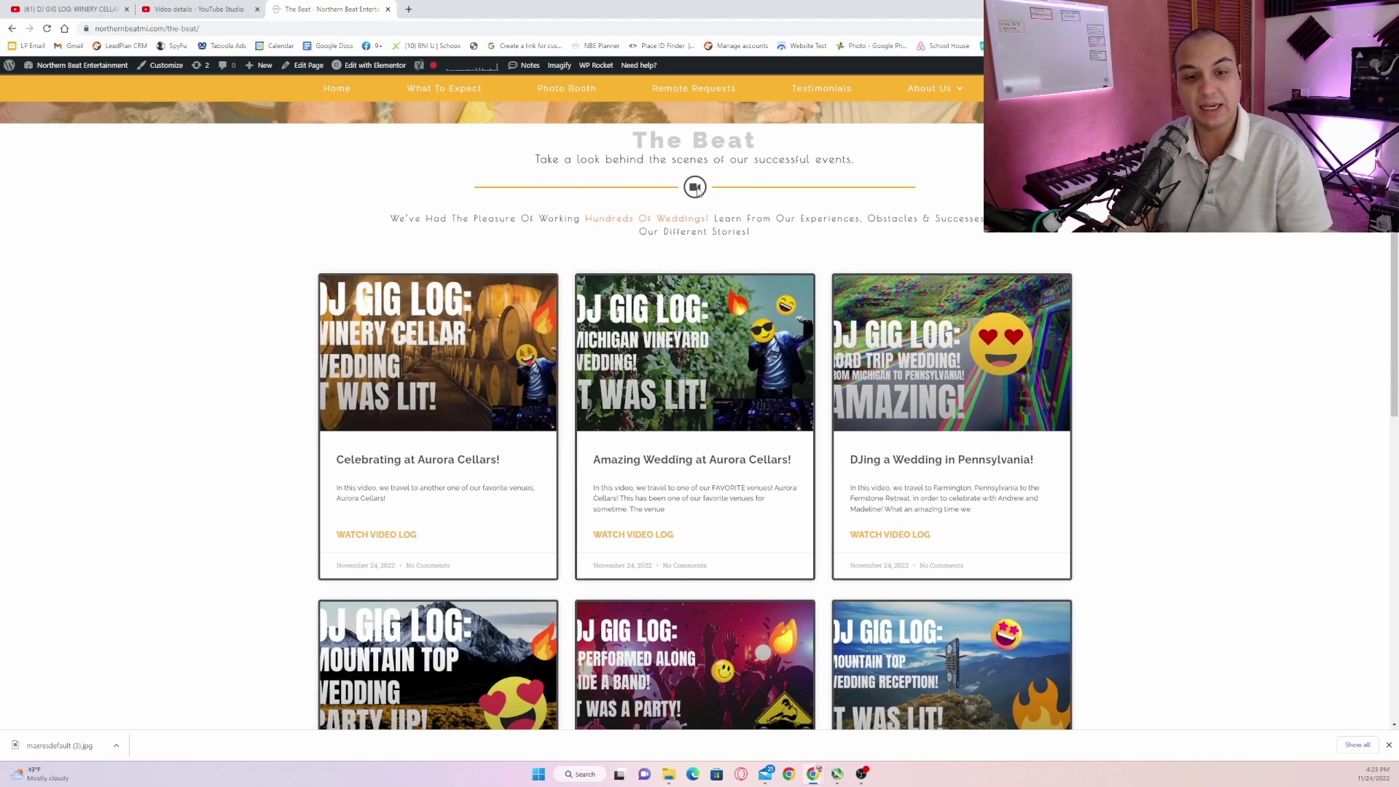
pyautogui.scroll(-3, 698, 191)
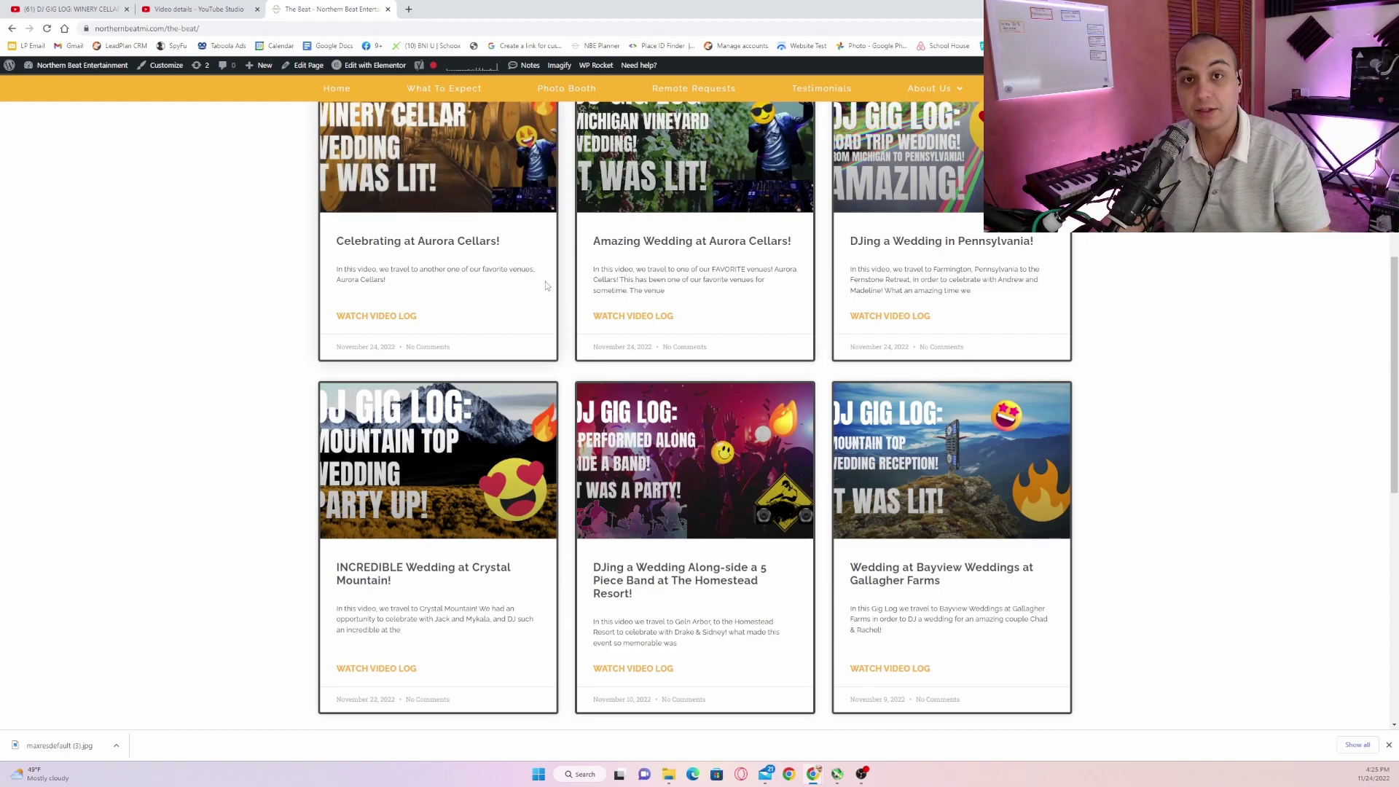
pyautogui.rightClick(338, 347)
pyautogui.click(1100, 258)
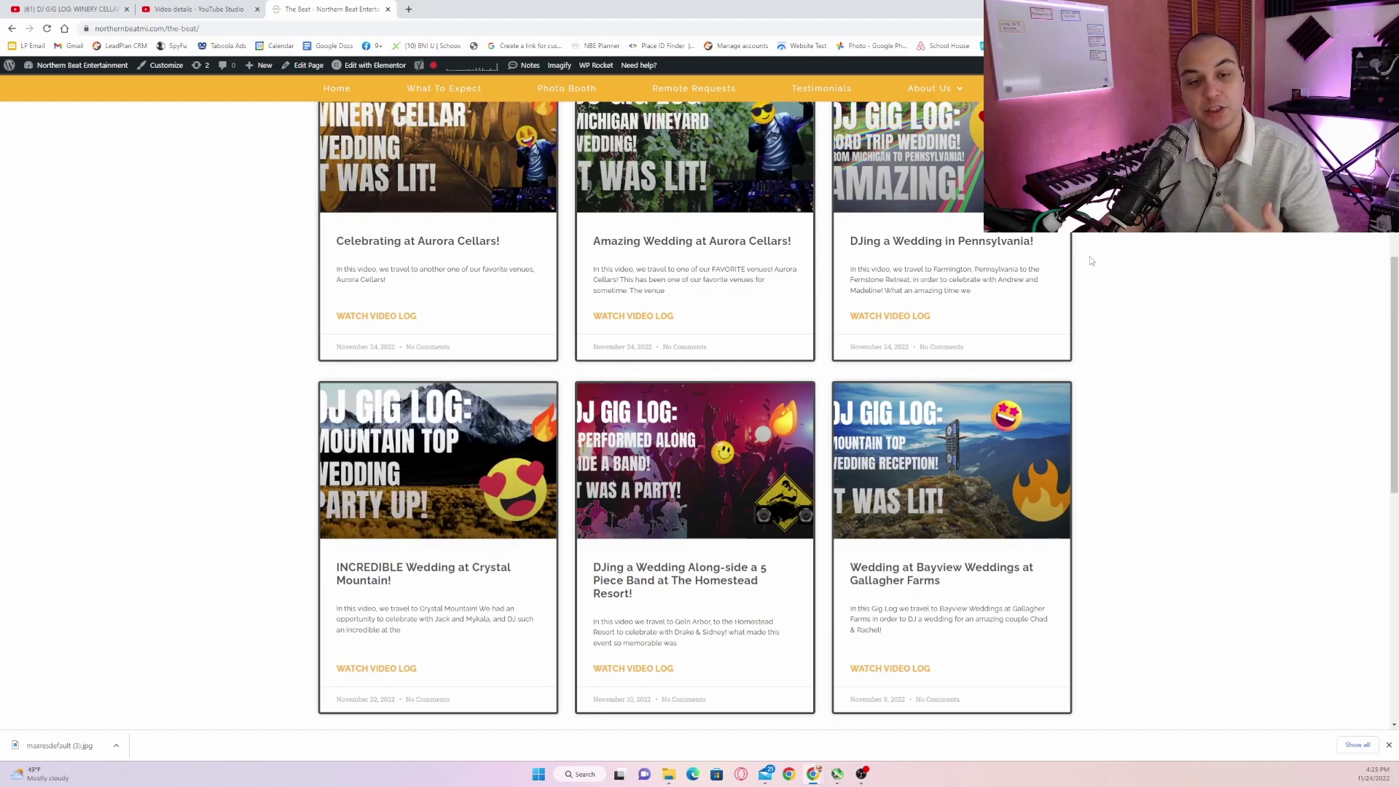